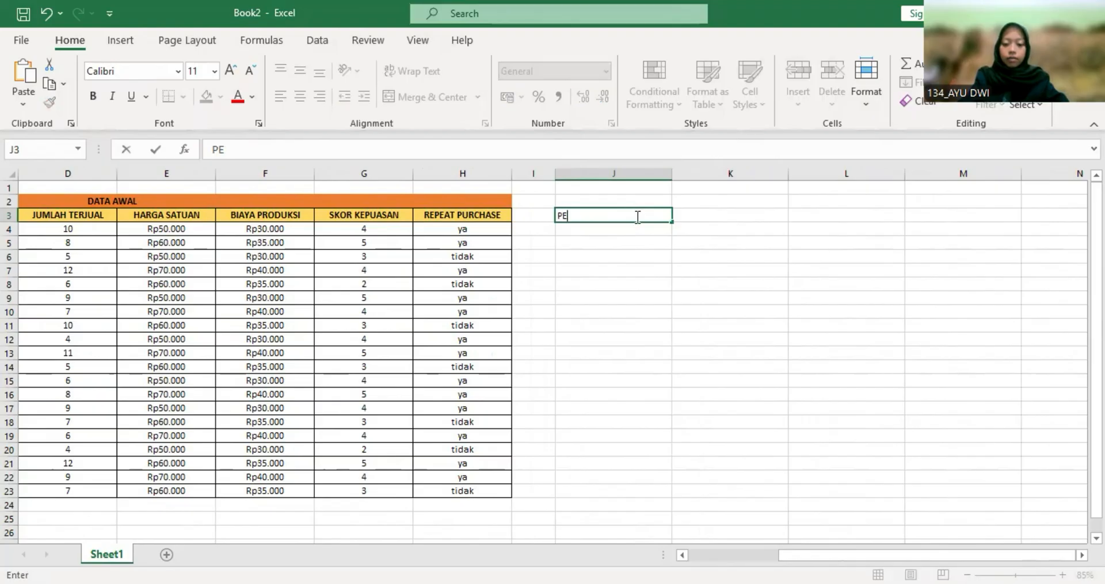
# Step: Enter the column headings PENJUALAN PRODUK in J3 and BIAYA PRODUKSI in K3
pyautogui.write('N PRODUK')
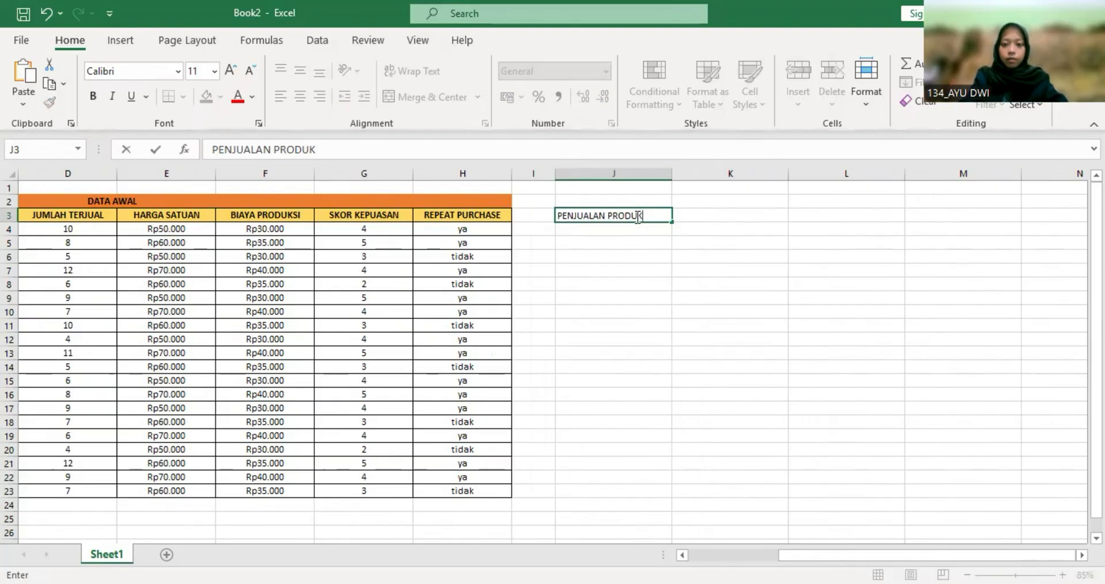
pyautogui.press('Tab')
pyautogui.write('B')
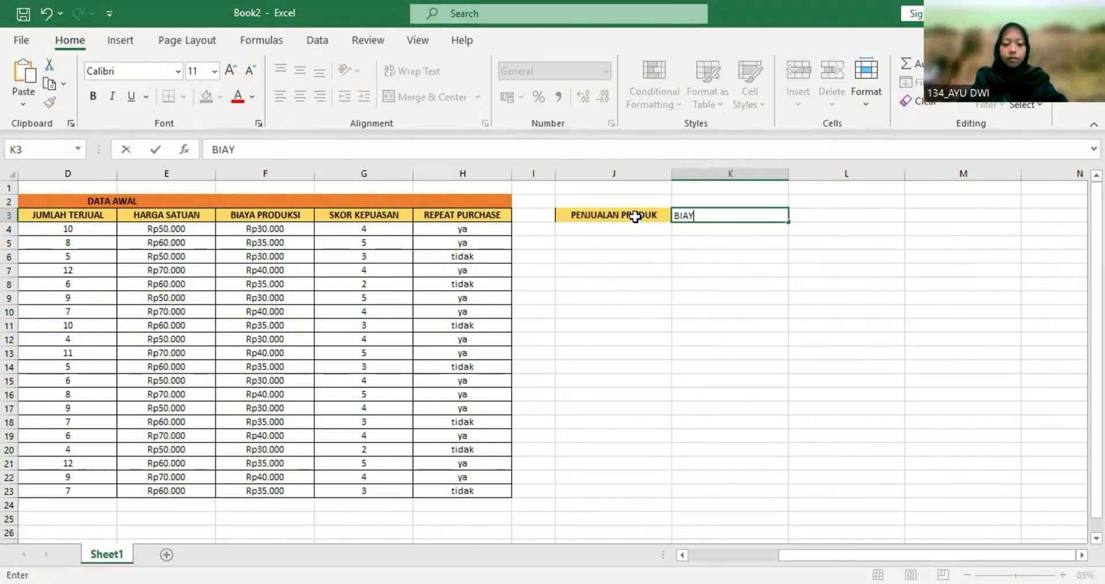
pyautogui.write('IAYA PRODUKSI')
pyautogui.press('Return')
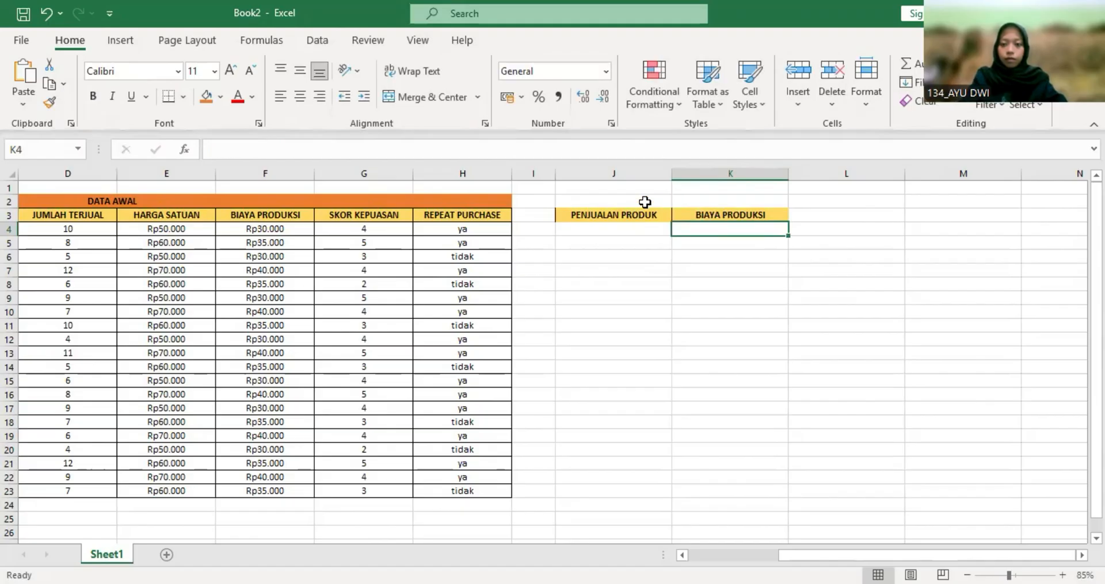
# Step: Enter the title PENJUALAN PRODUKSI in J2 above the new column headings
pyautogui.click(663, 200)
pyautogui.write('P')
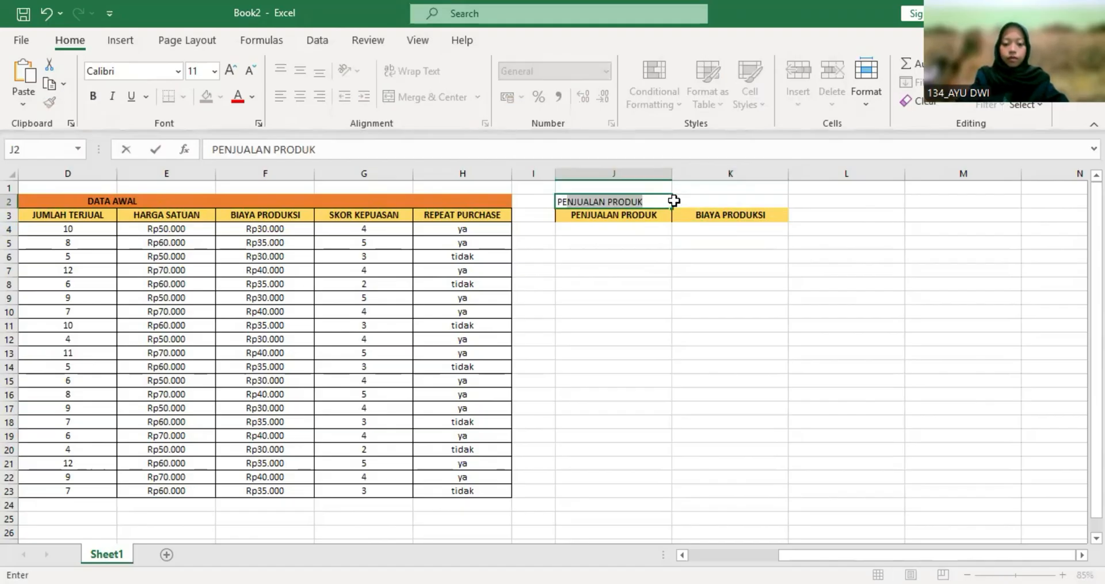
pyautogui.write('ENJUALAN PRODUK')
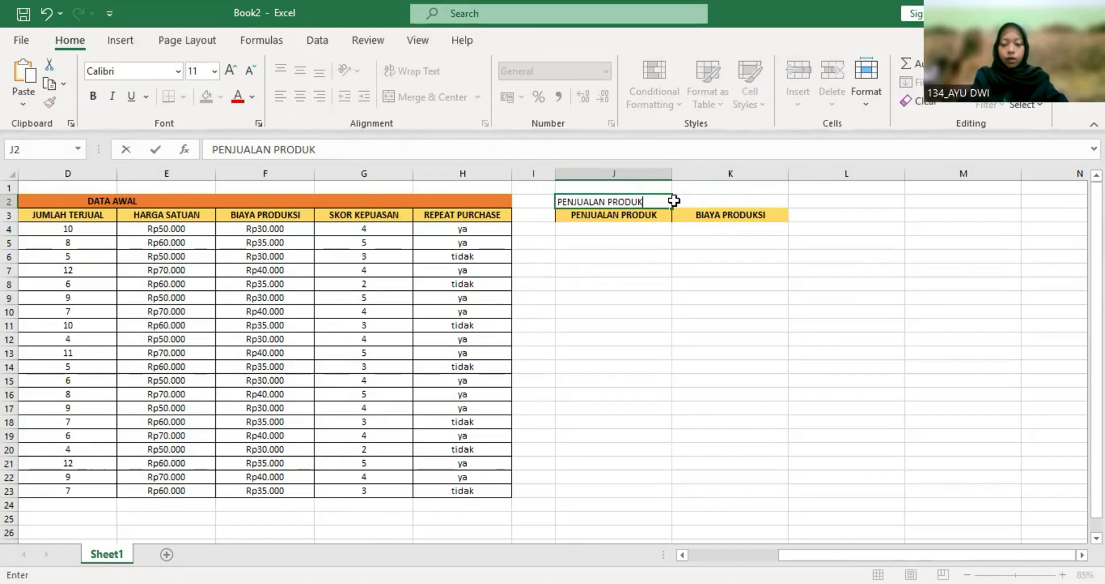
pyautogui.write('SI')
pyautogui.click(674, 200)
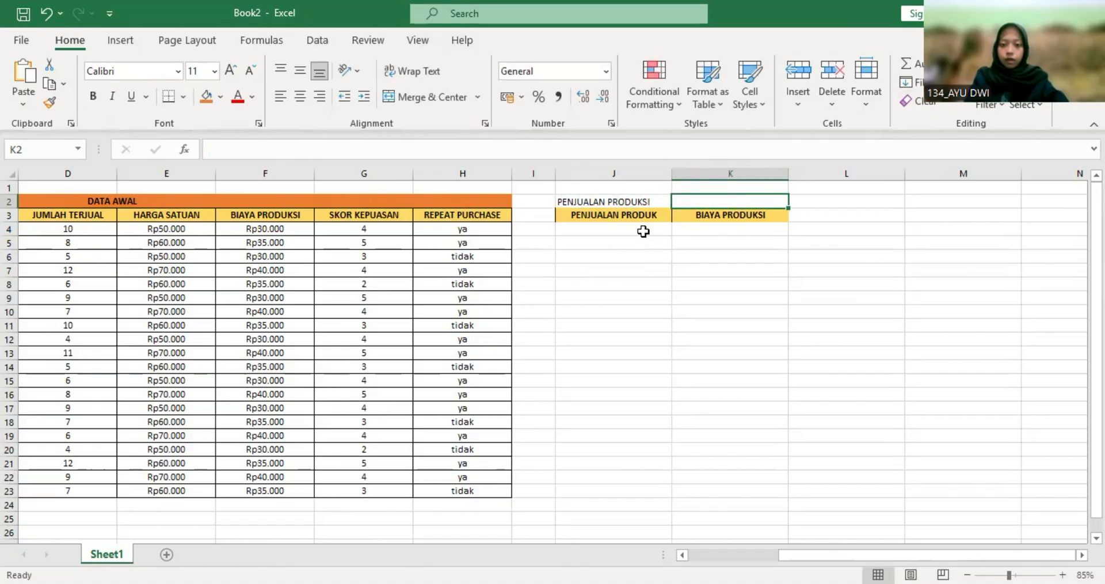
# Step: Calculate the product sales in J4 with =D4*E4 and fill the formula down to J23
pyautogui.click(643, 231)
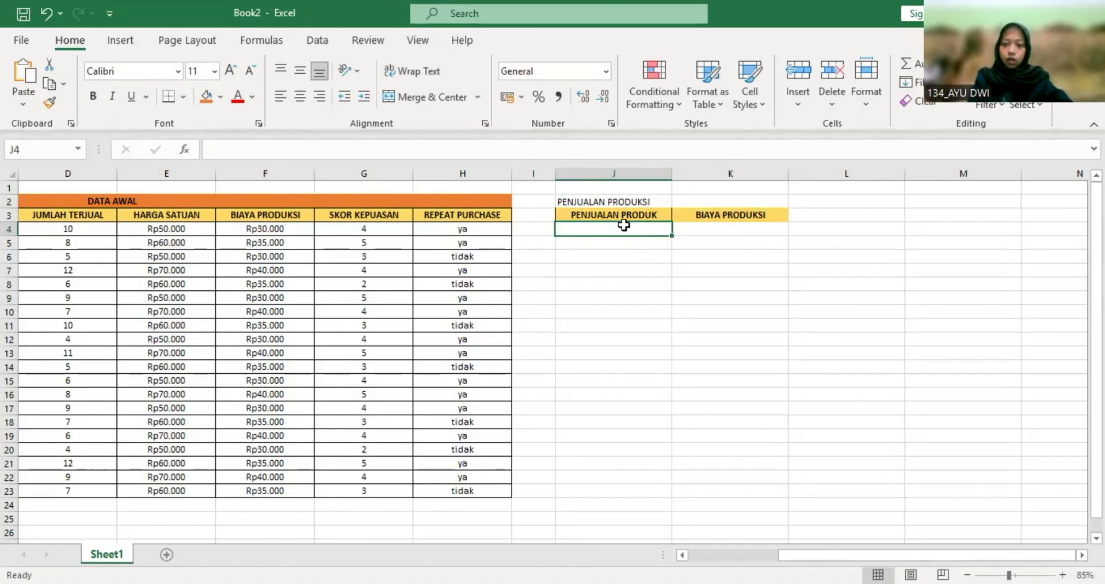
pyautogui.write('=')
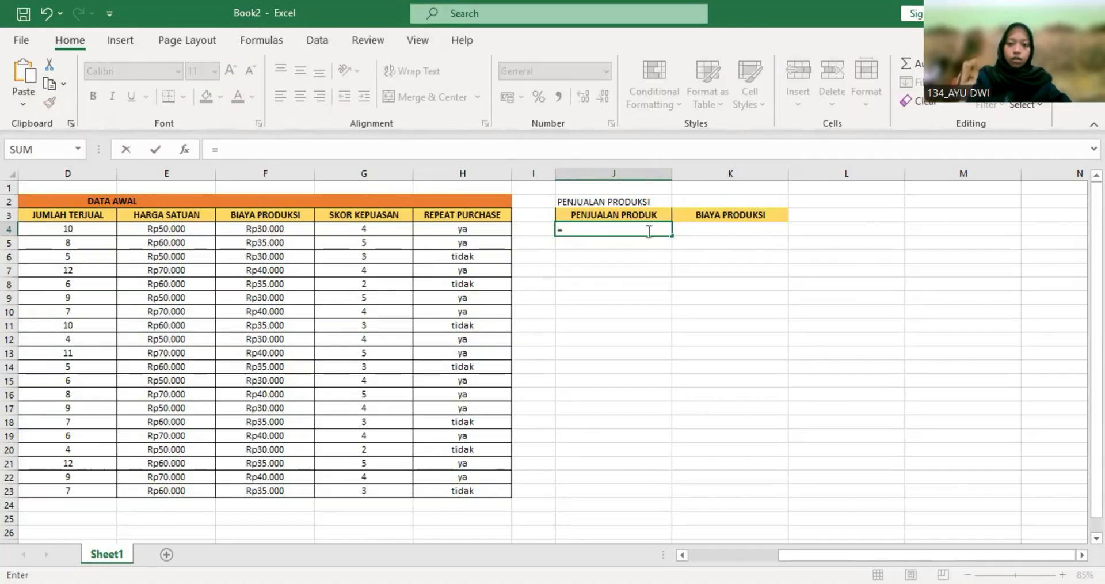
pyautogui.hscroll(-2, 216, 199)
pyautogui.click(215, 229)
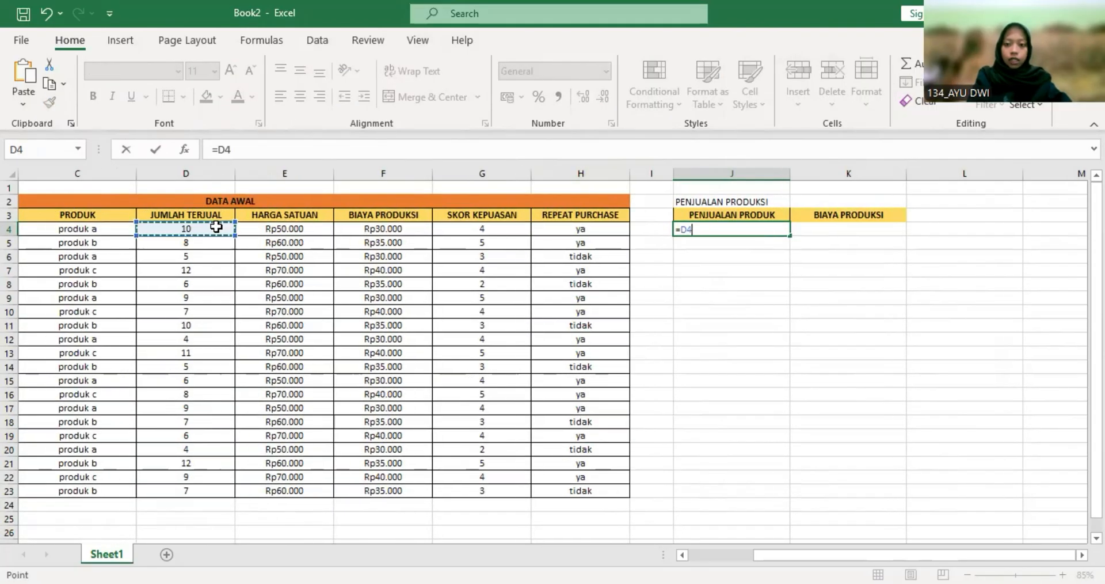
pyautogui.write('*')
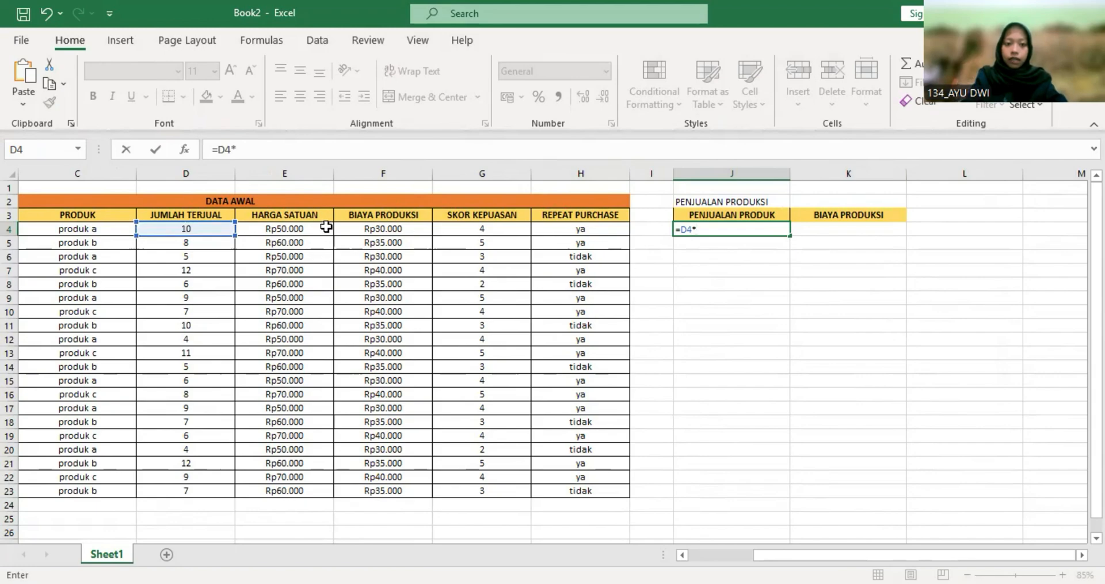
pyautogui.click(305, 229)
pyautogui.press('Return')
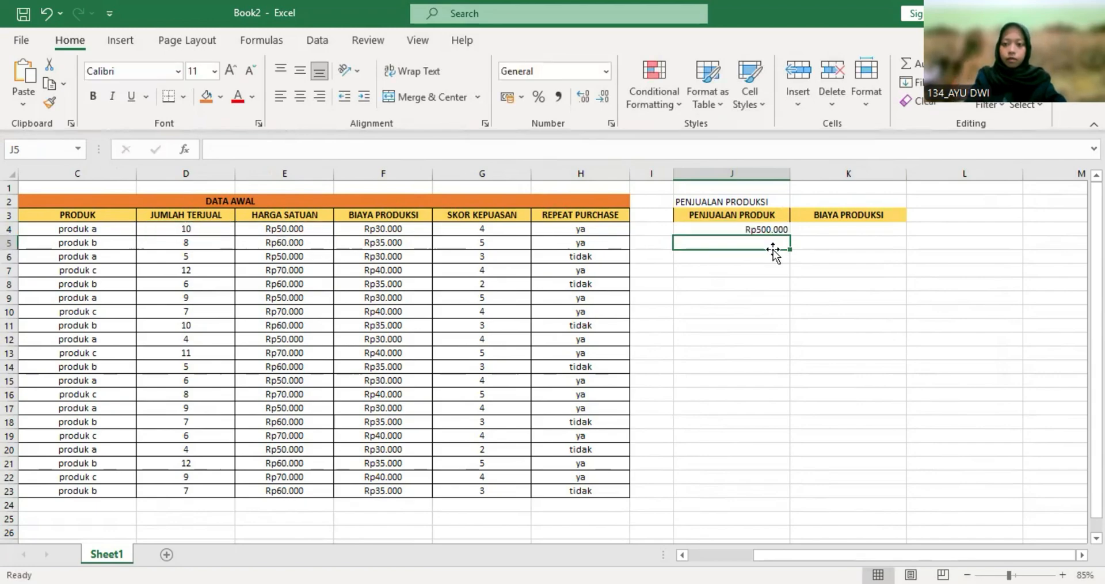
pyautogui.click(779, 228)
pyautogui.moveTo(790, 235); pyautogui.dragTo(784, 494)
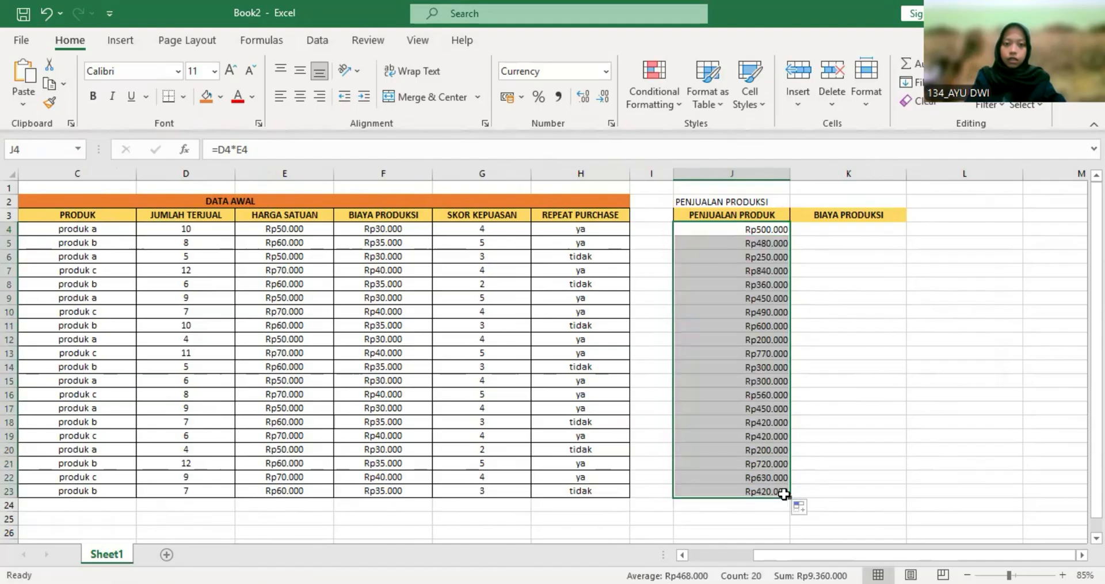
# Step: Calculate the production cost in K4 with =D4*F4 and fill the formula down to K23
pyautogui.click(858, 229)
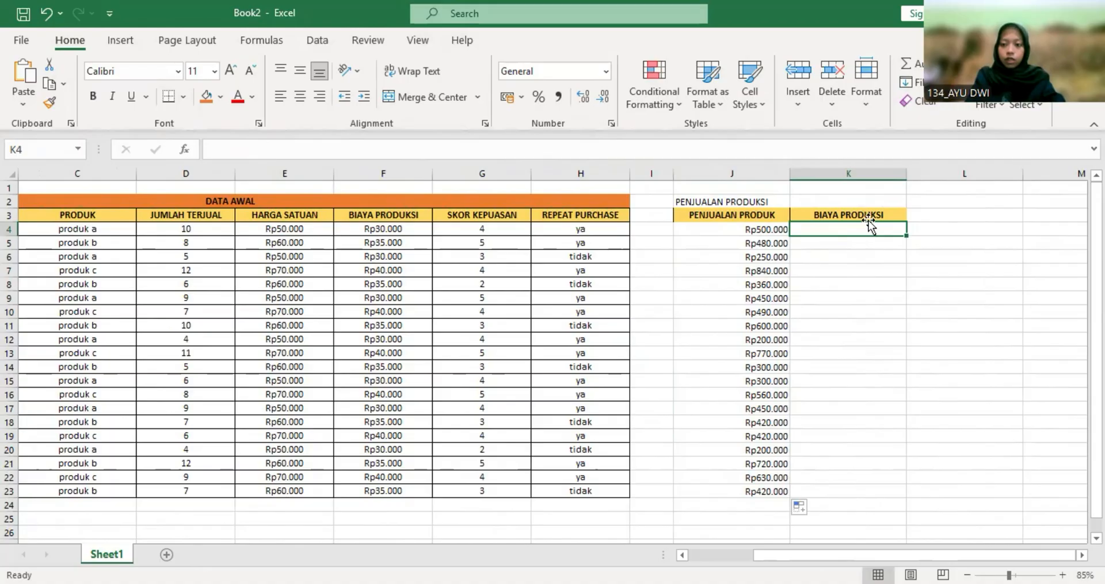
pyautogui.write('=')
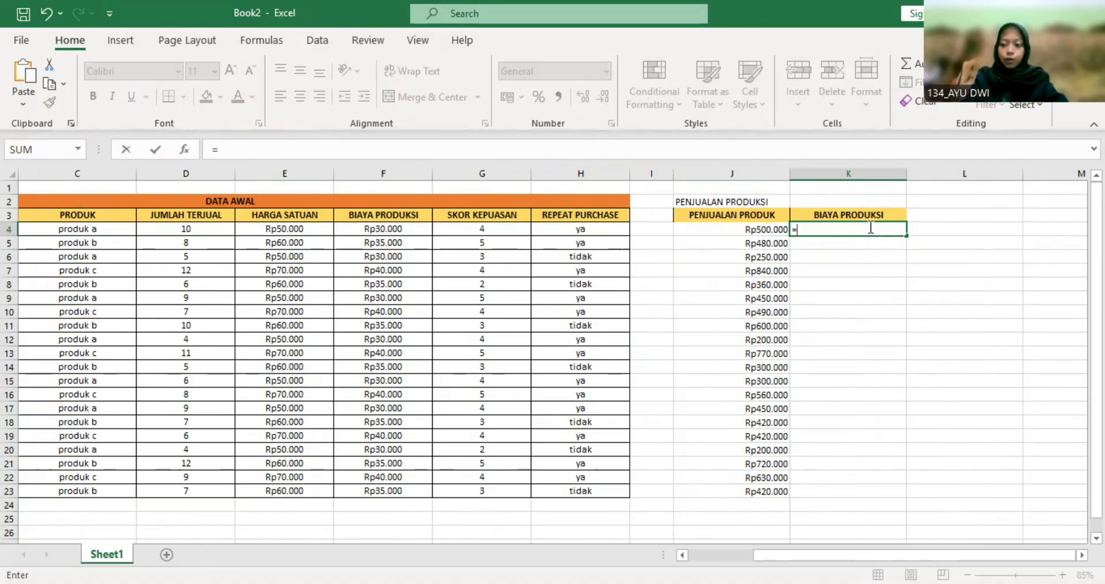
pyautogui.click(190, 232)
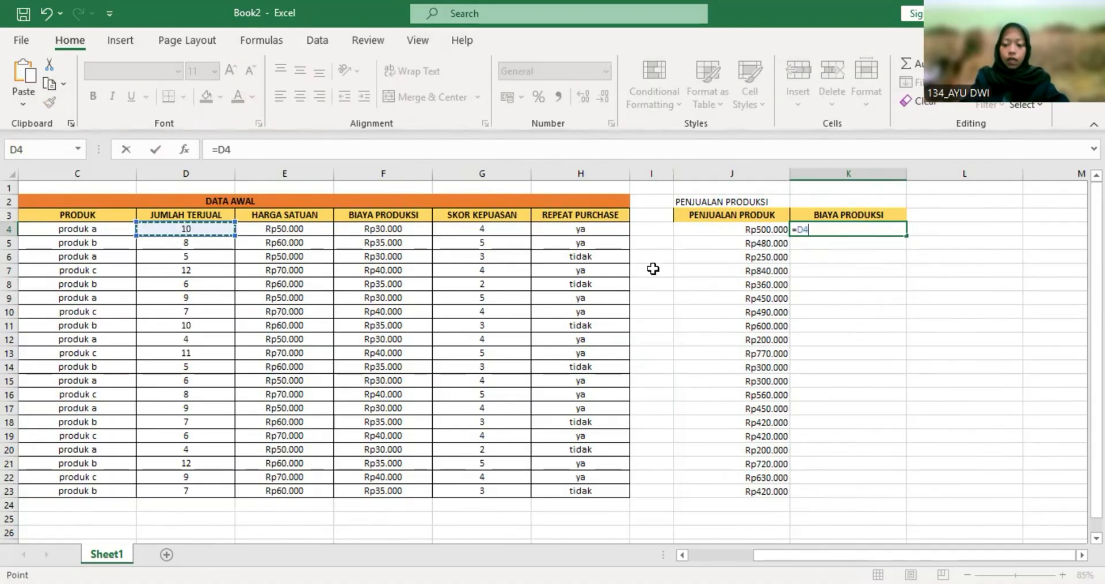
pyautogui.write('*')
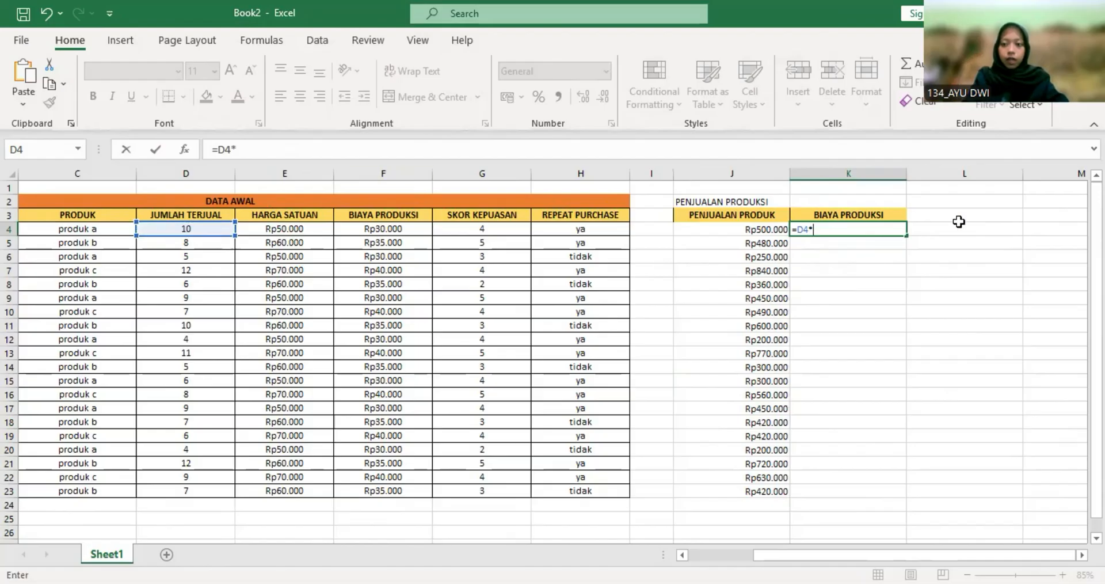
pyautogui.click(402, 231)
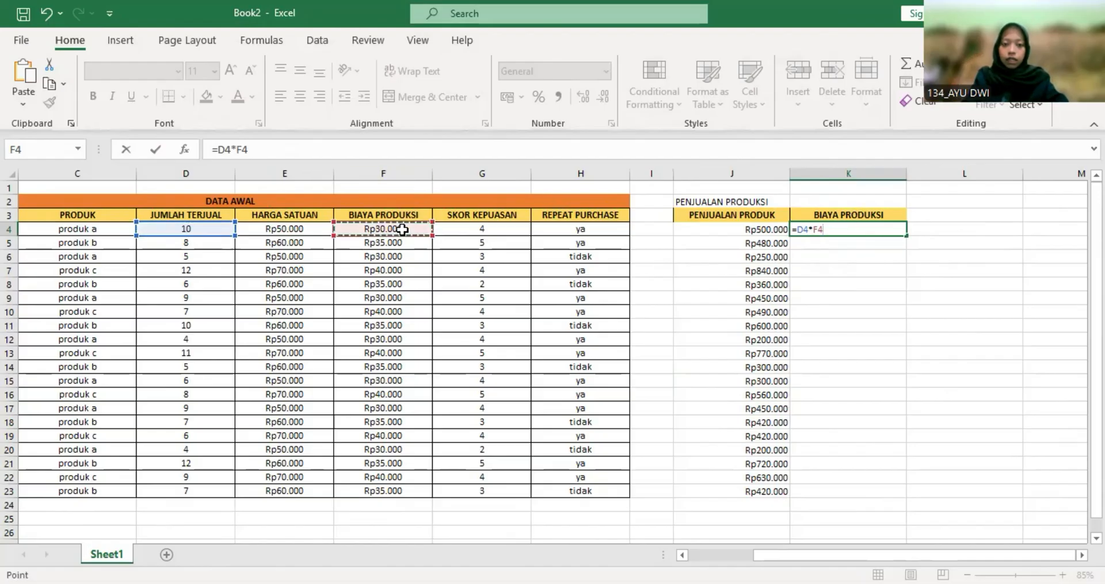
pyautogui.press('Return')
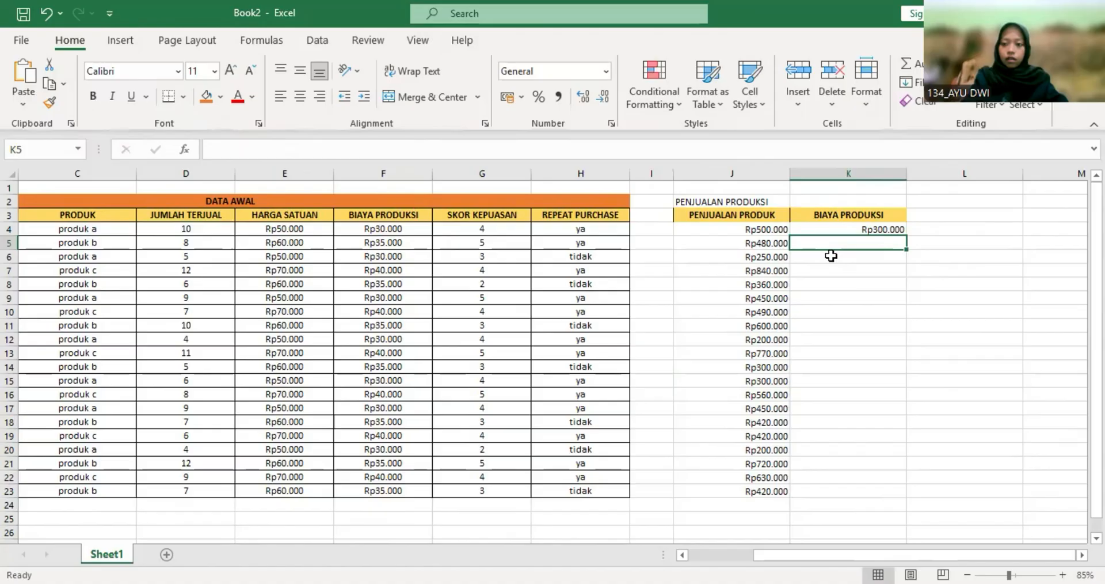
pyautogui.click(897, 229)
pyautogui.doubleClick(905, 238)
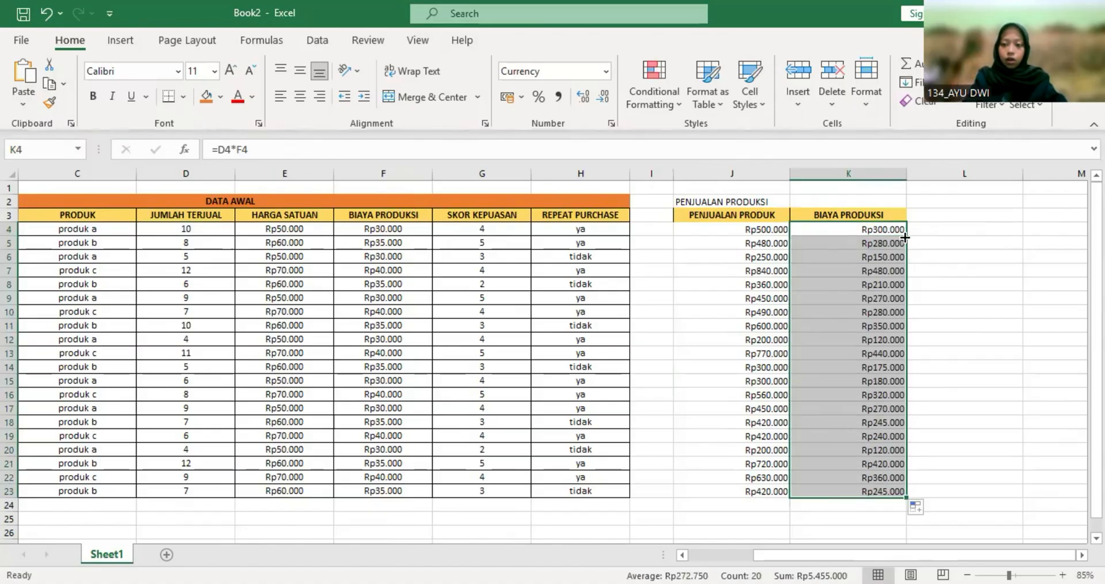
# Step: Merge and center the title over columns J and K with a fill colour, and give the table down to row 23 all borders and centered text
pyautogui.scroll(-3, 776, 338)
pyautogui.scroll(3, 748, 363)
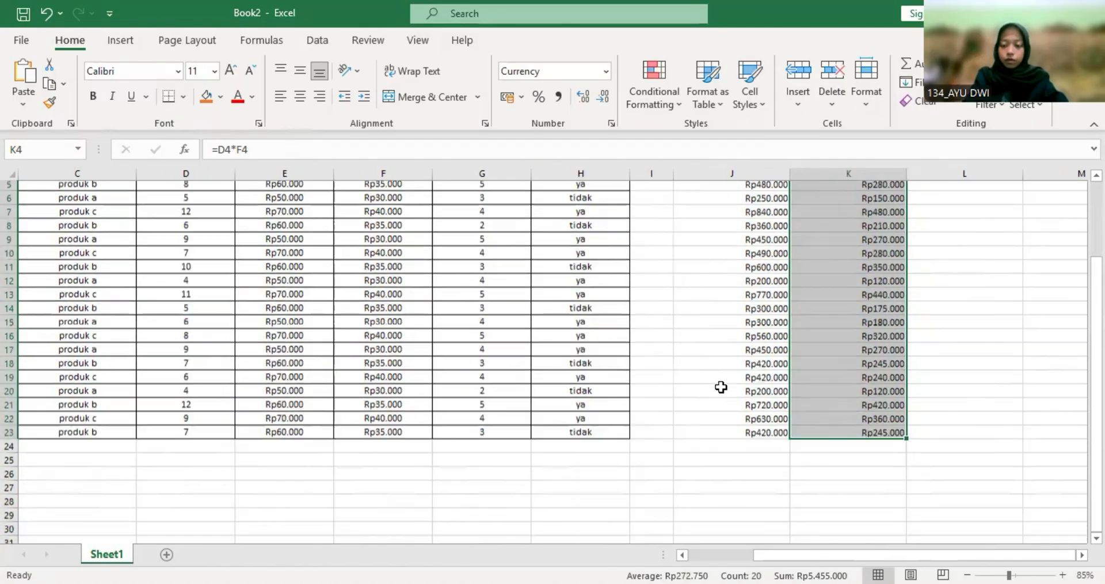
pyautogui.click(753, 202)
pyautogui.moveTo(753, 203)
pyautogui.mouseDown()
pyautogui.moveTo(806, 202)
pyautogui.moveTo(844, 491)
pyautogui.mouseUp()
pyautogui.click(426, 96)
pyautogui.click(206, 97)
pyautogui.click(183, 97)
pyautogui.click(202, 225)
pyautogui.doubleClick(300, 96)
pyautogui.click(799, 440)
# Step: Enter the heading MENGHITUNG TOTAL PENJUALAN MASING MASING PRODUK in J25 below the new table
pyautogui.scroll(-2, 800, 444)
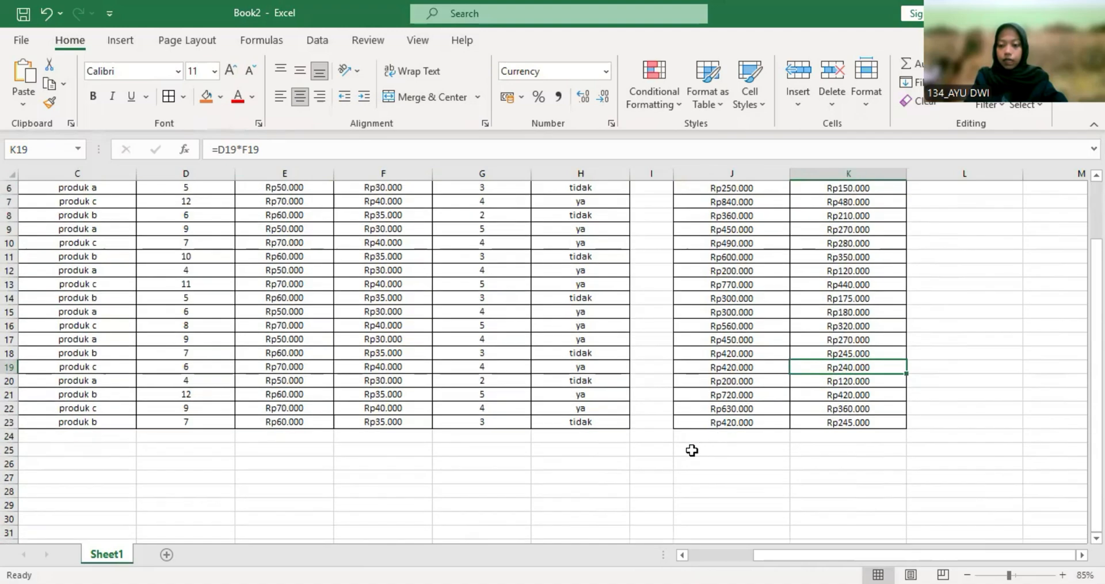
pyautogui.click(693, 452)
pyautogui.scroll(-1, 714, 444)
pyautogui.click(734, 434)
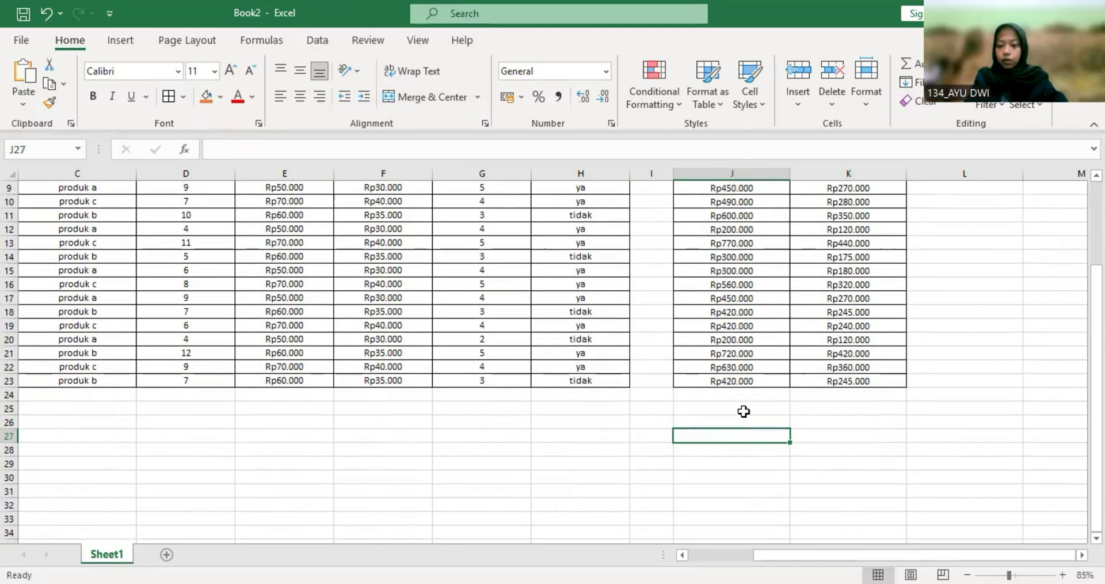
pyautogui.click(742, 410)
pyautogui.write('MENGHITUNG TOTAL')
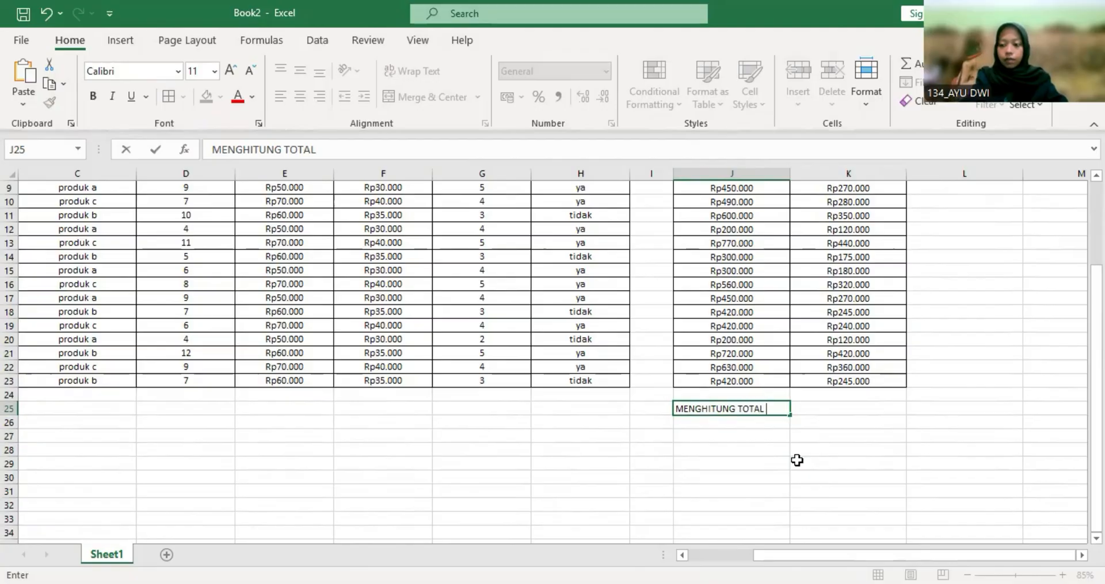
pyautogui.write(' PENJUALAN')
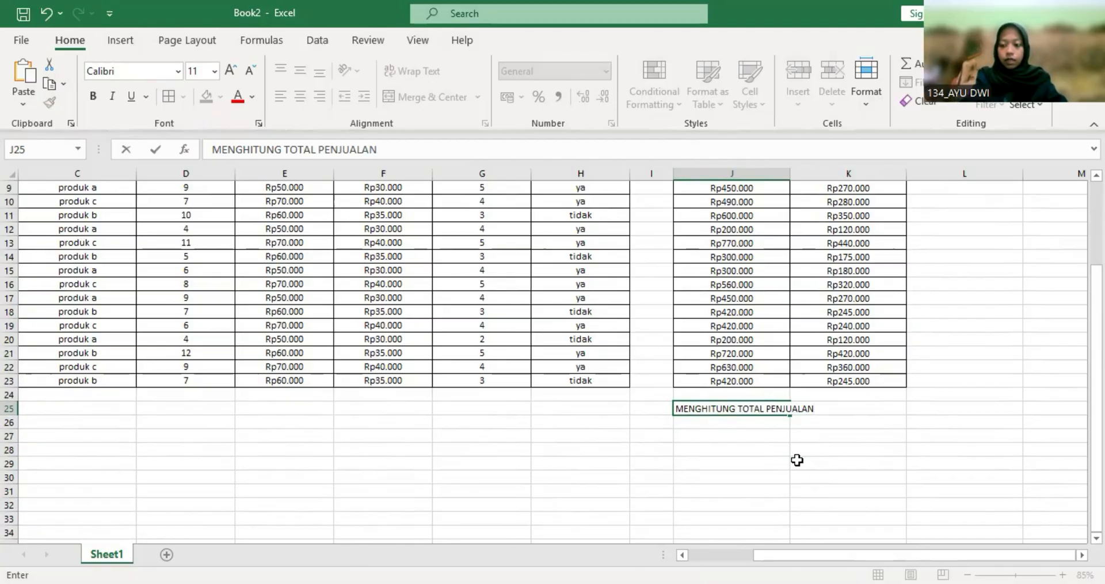
pyautogui.write(' MASING MASING ')
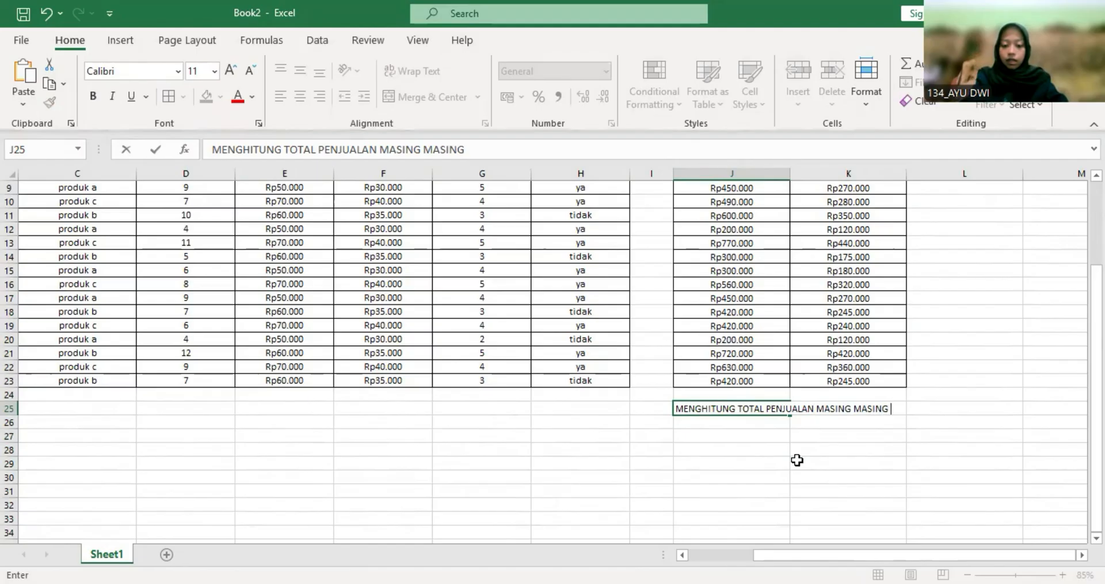
pyautogui.write('PRODUK')
pyautogui.press('Return')
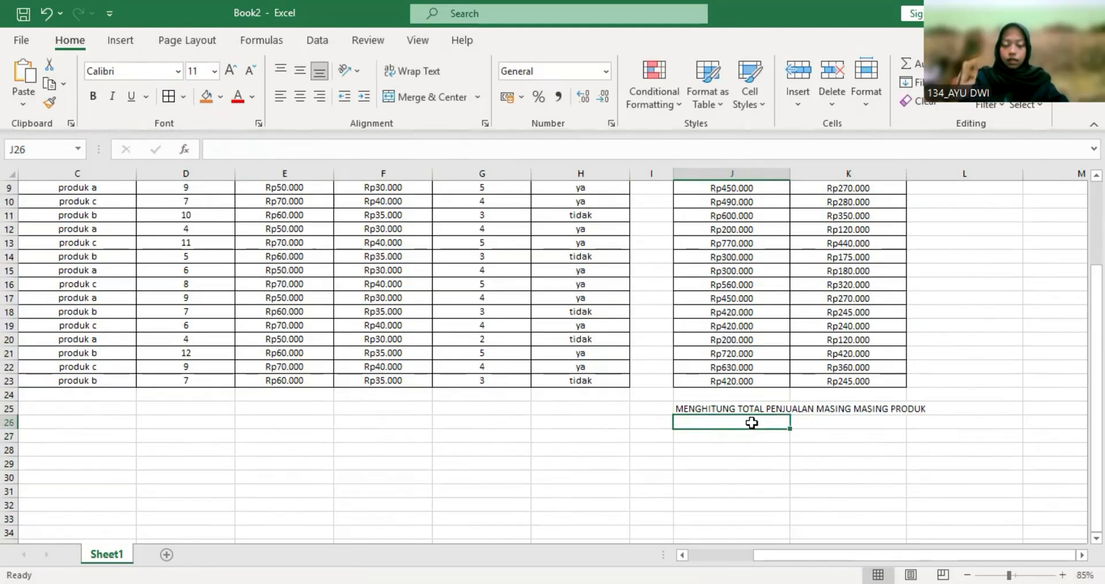
# Step: List the labels PRODUK A, PRODUK B and PRODUK C in cells J26 to J28
pyautogui.scroll(2, 179, 369)
pyautogui.hscroll(-1, 179, 368)
pyautogui.hscroll(-1, 224, 197)
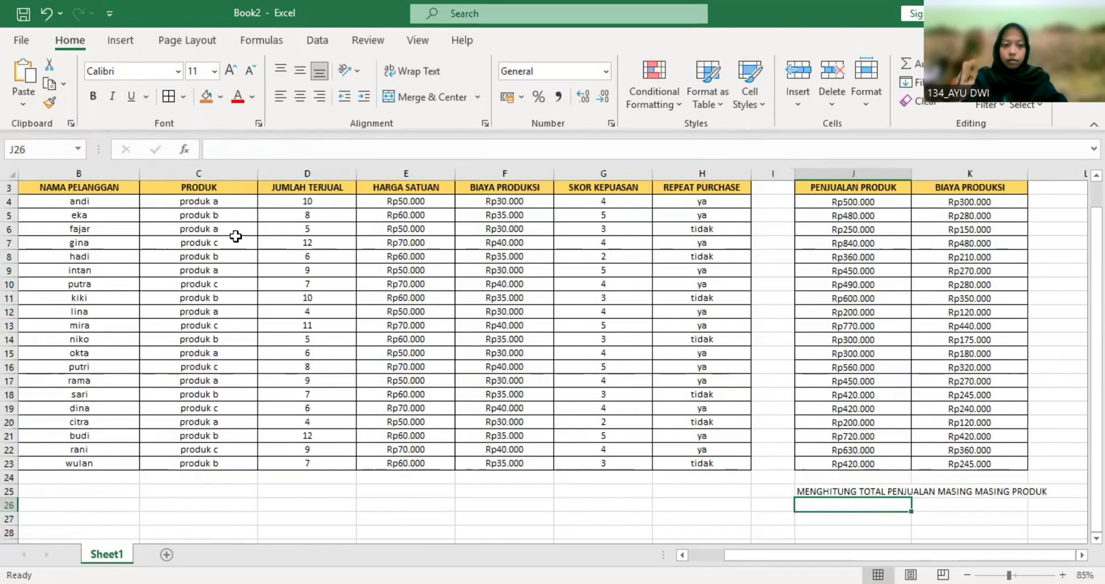
pyautogui.hscroll(1, 278, 327)
pyautogui.scroll(-3, 311, 339)
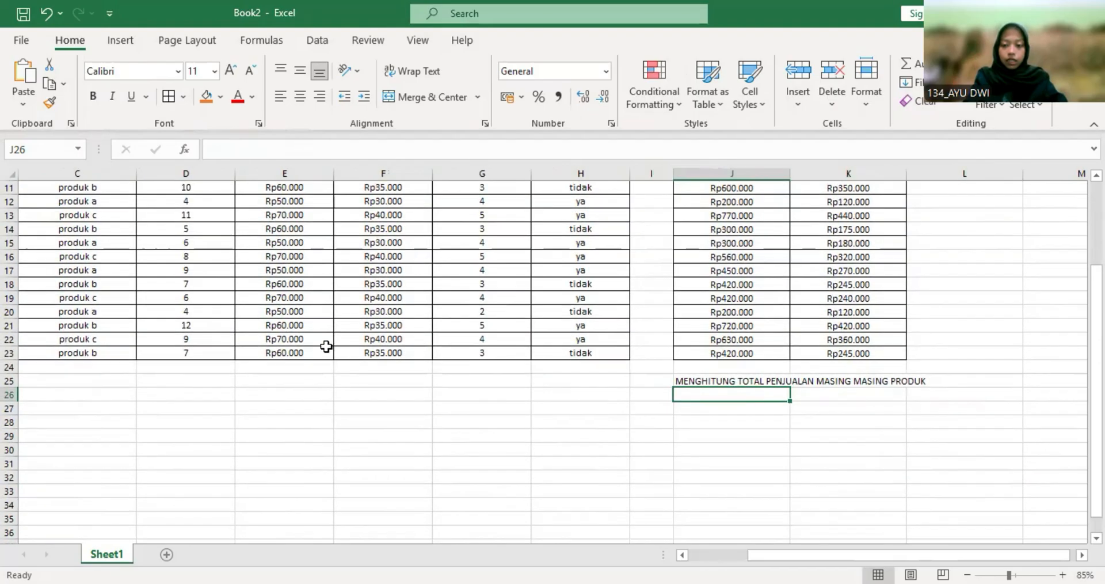
pyautogui.write('PRODU')
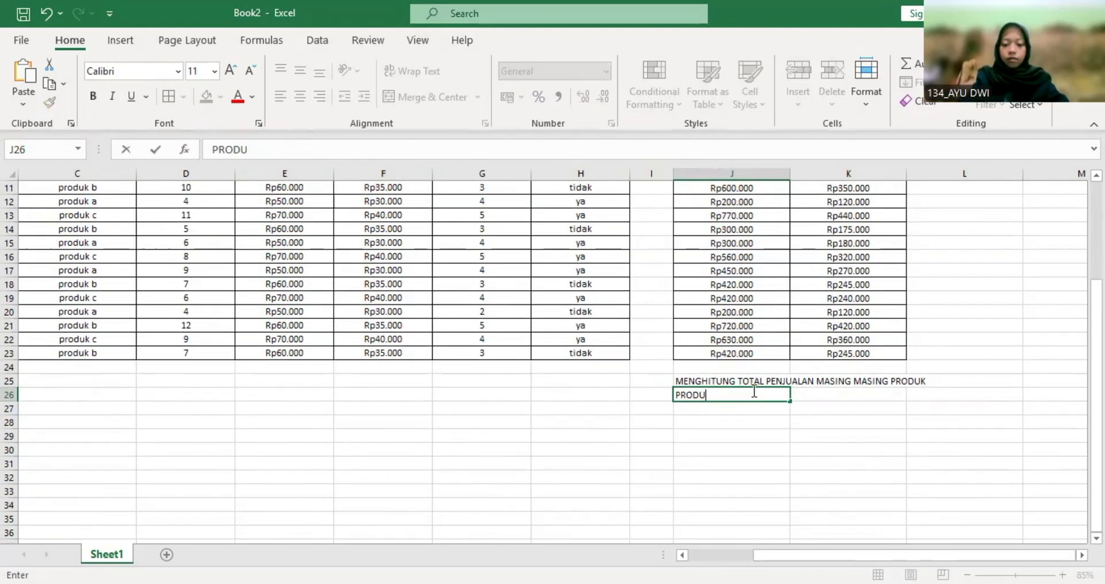
pyautogui.write('K A')
pyautogui.press('Return')
pyautogui.write('P')
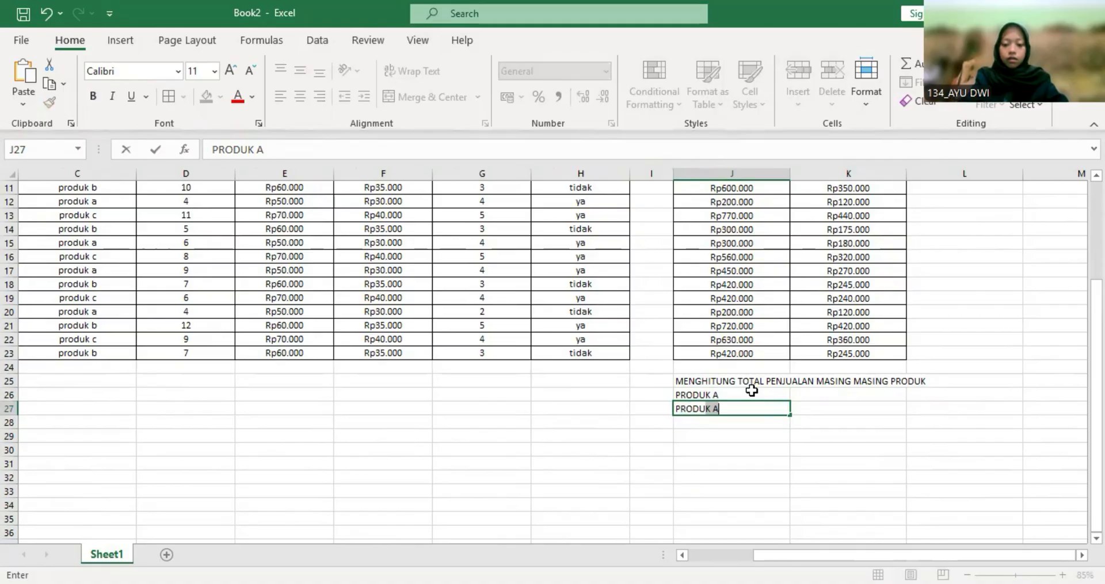
pyautogui.write('RODUK B')
pyautogui.press('Return')
pyautogui.write('PRODU')
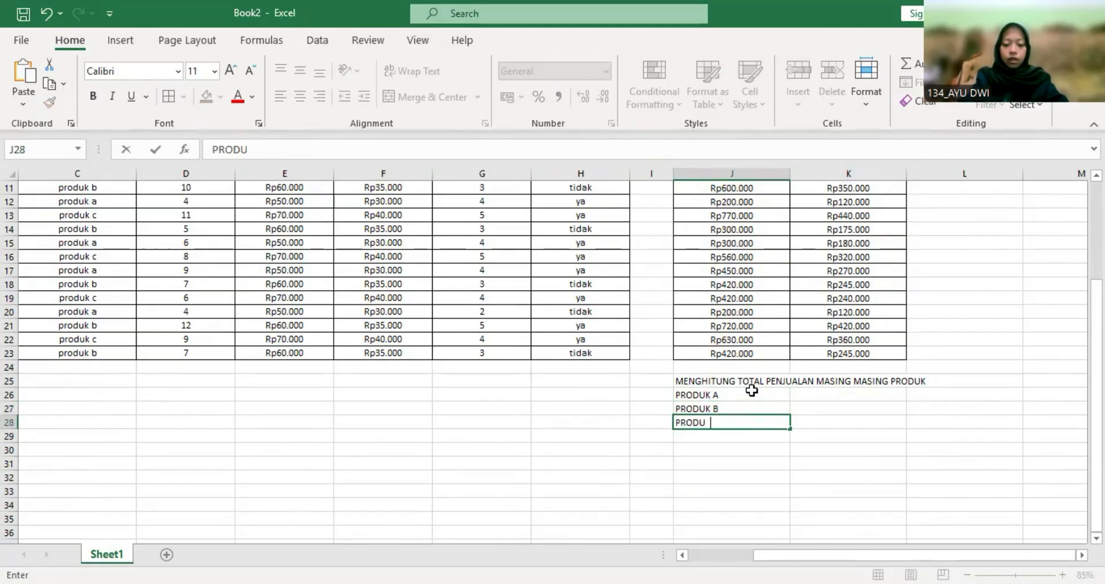
pyautogui.write('K C')
pyautogui.click(700, 464)
# Step: Start a SUMIF formula in K26 beside PRODUK A, using the product names in C4:C23 as its range
pyautogui.hscroll(2, 697, 461)
pyautogui.click(686, 395)
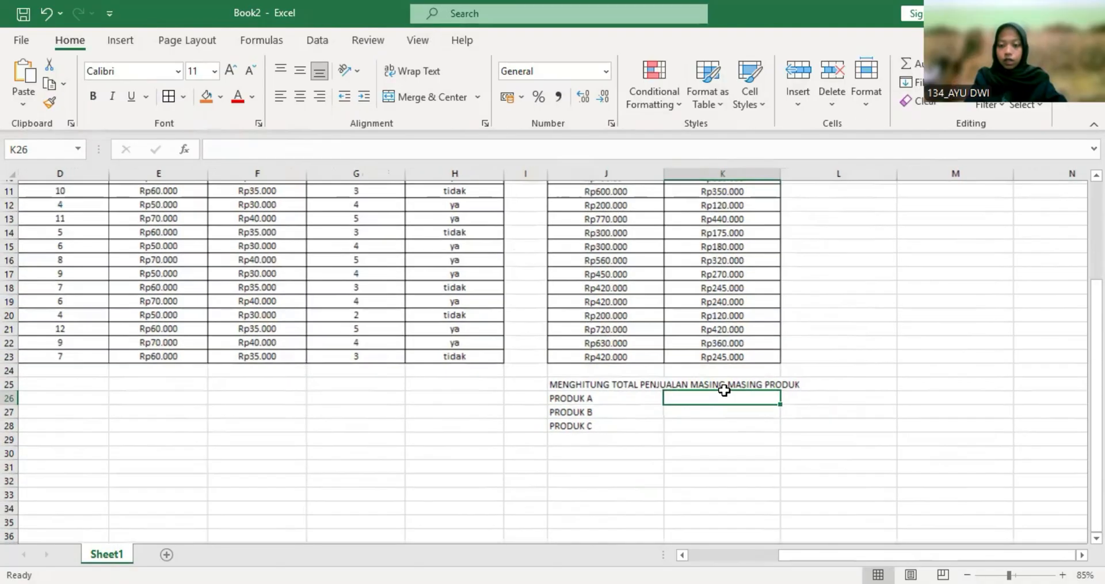
pyautogui.doubleClick(739, 394)
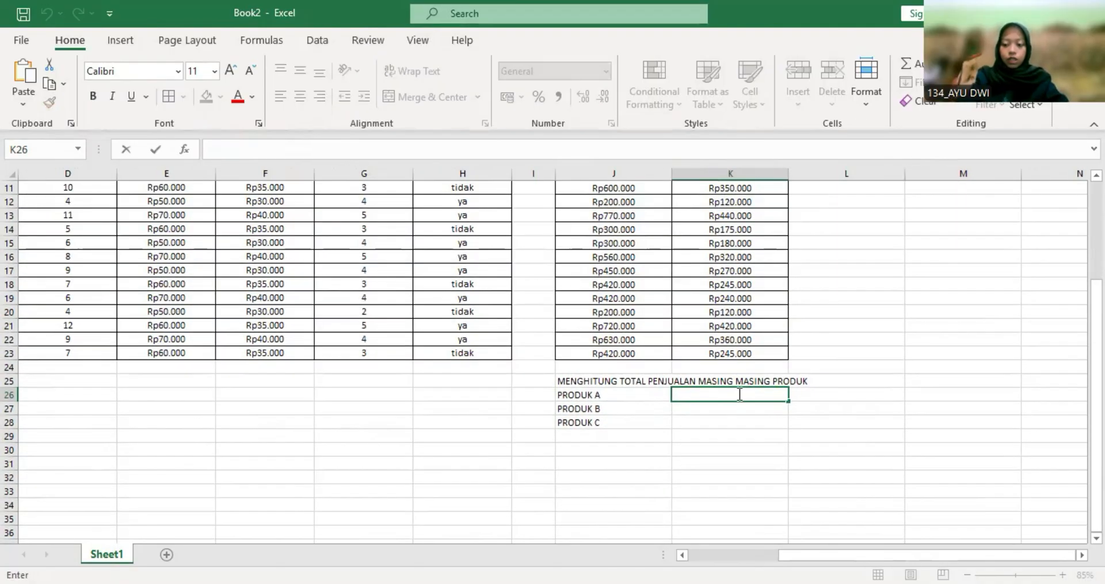
pyautogui.write('=SUMIF')
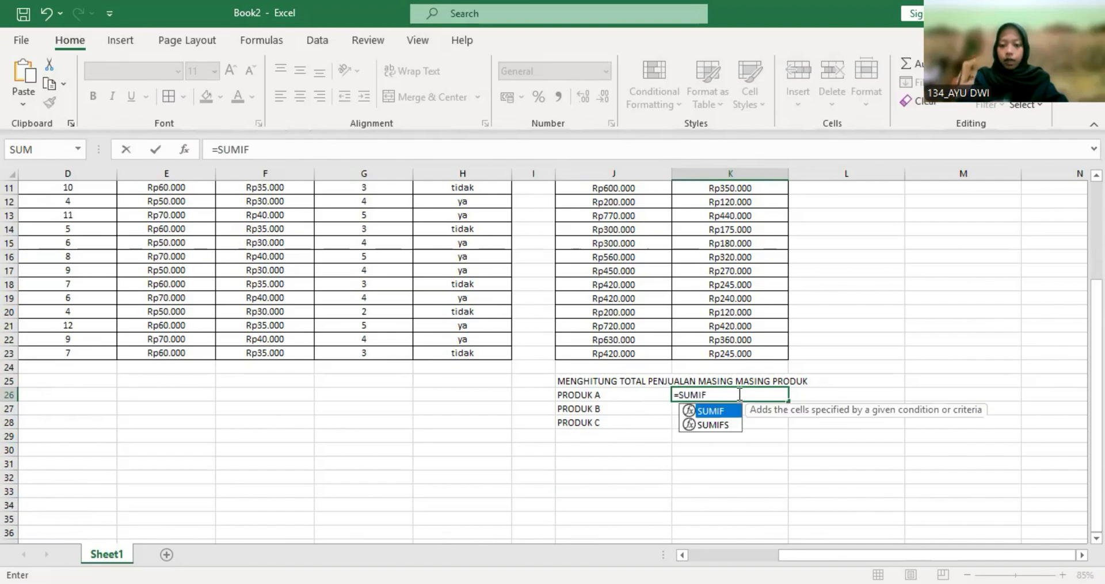
pyautogui.write('(')
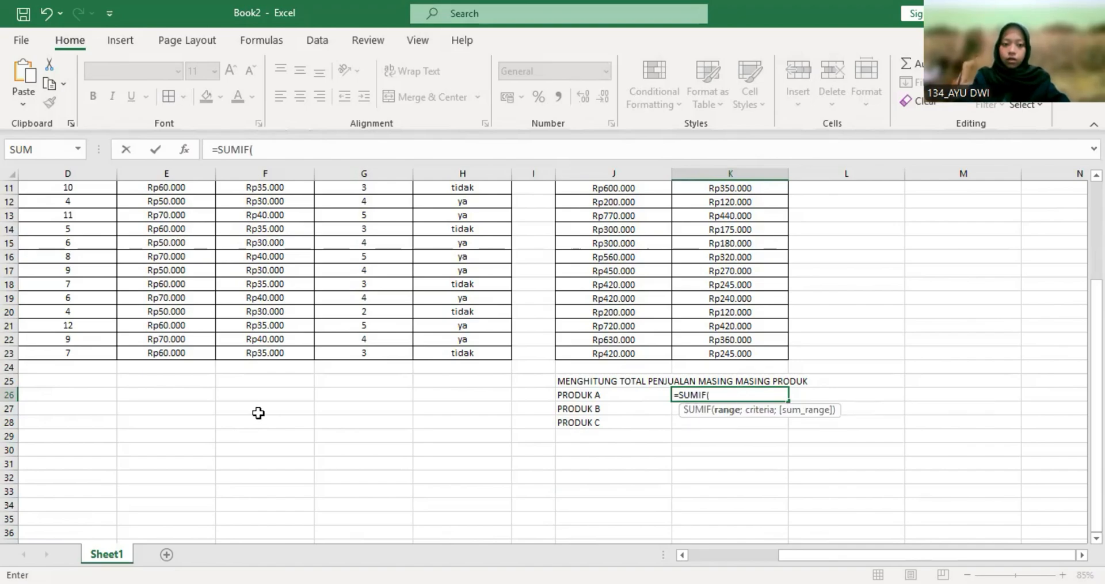
pyautogui.scroll(3, 254, 403)
pyautogui.hscroll(-1, 247, 400)
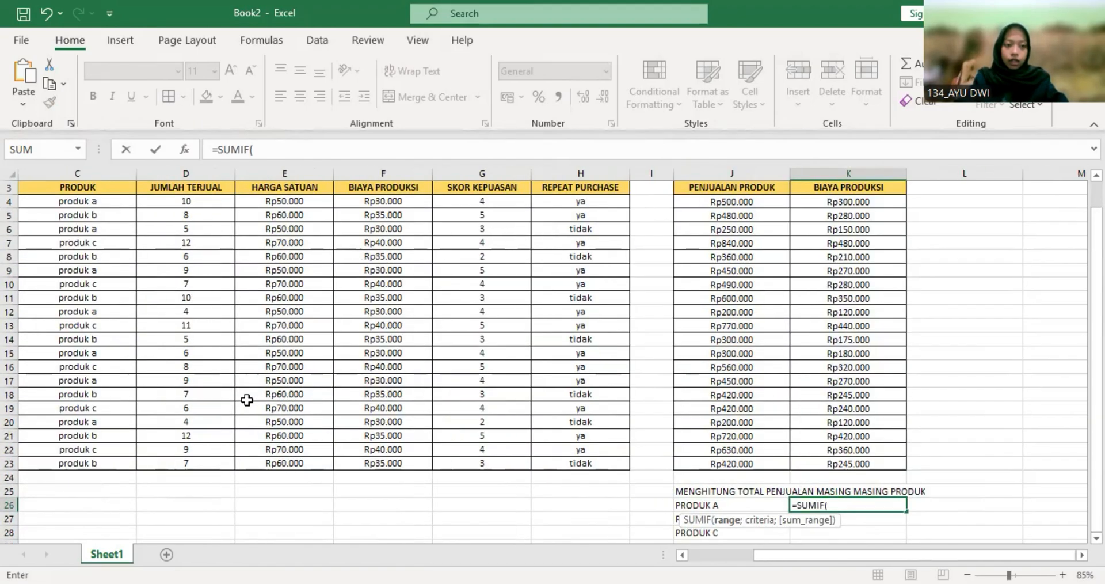
pyautogui.click(102, 200)
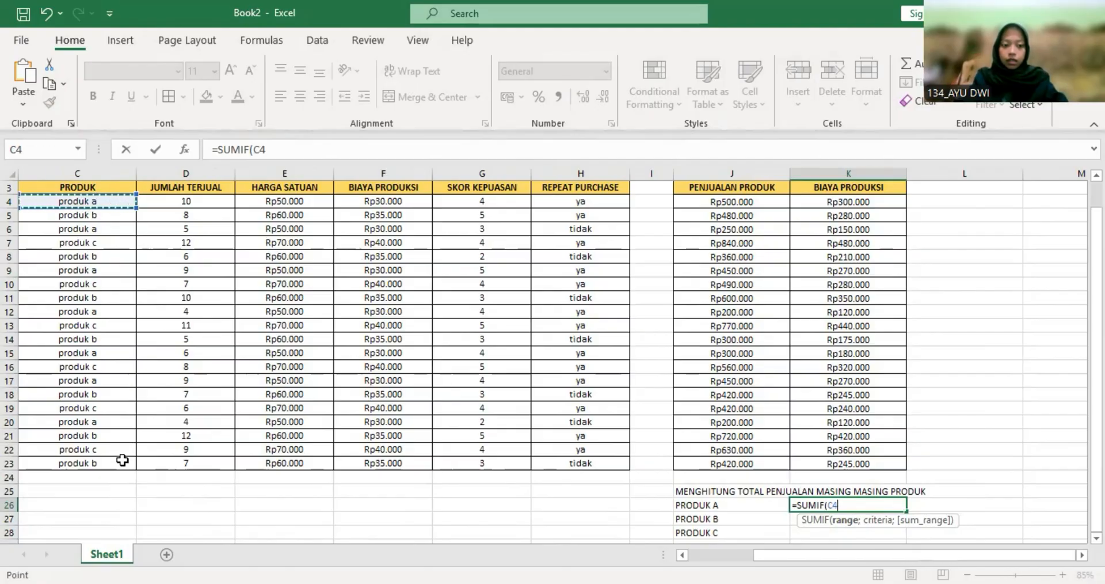
pyautogui.keyDown('shift'); pyautogui.click(122, 459); pyautogui.keyUp('shift')
pyautogui.scroll(-1, 538, 446)
pyautogui.hscroll(1, 539, 447)
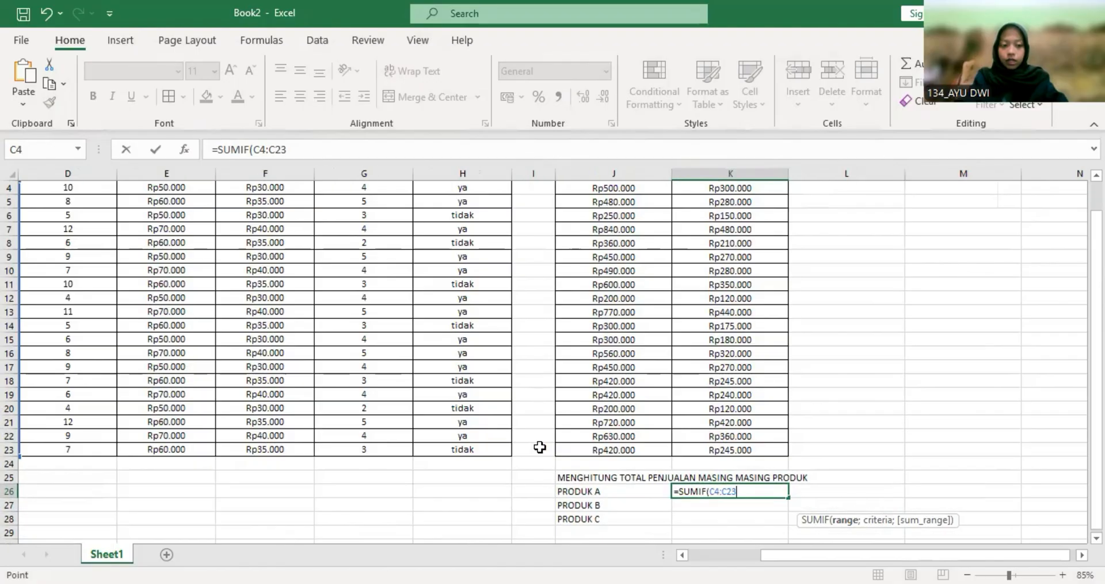
pyautogui.hscroll(-3, 540, 447)
pyautogui.hscroll(3, 540, 447)
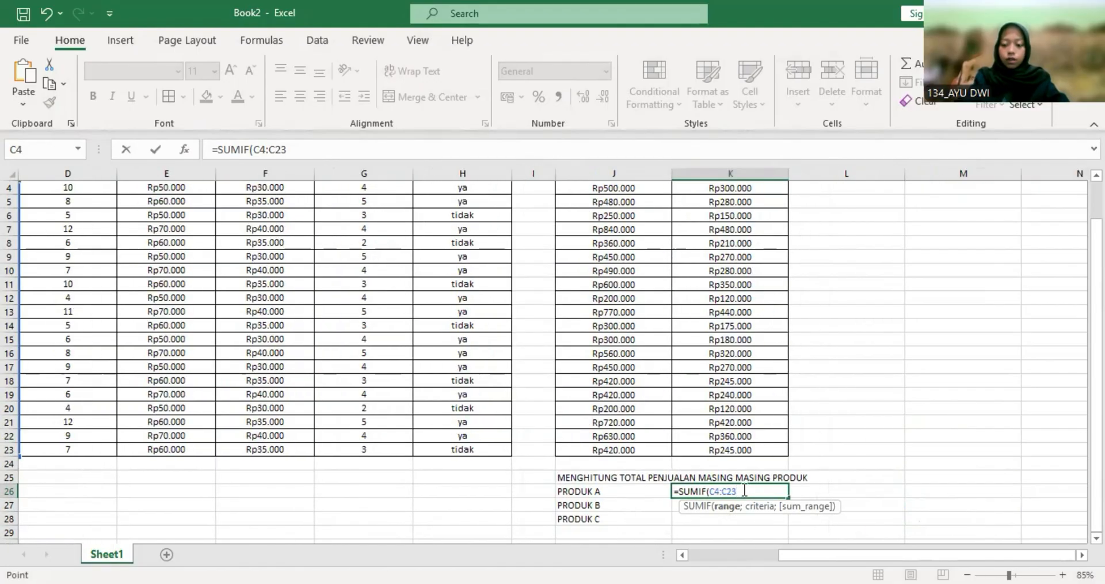
# Step: Give the SUMIF in K26 the criterion "PRODUK A" and the quantities sold in D4:D23 as its sum range
pyautogui.write(';')
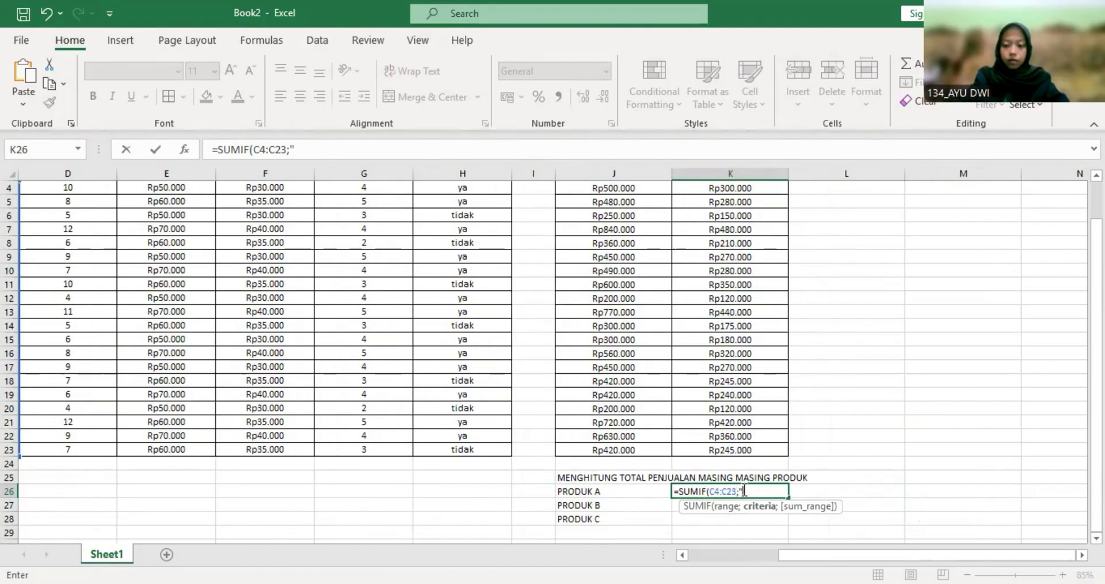
pyautogui.write('"PRODUK A')
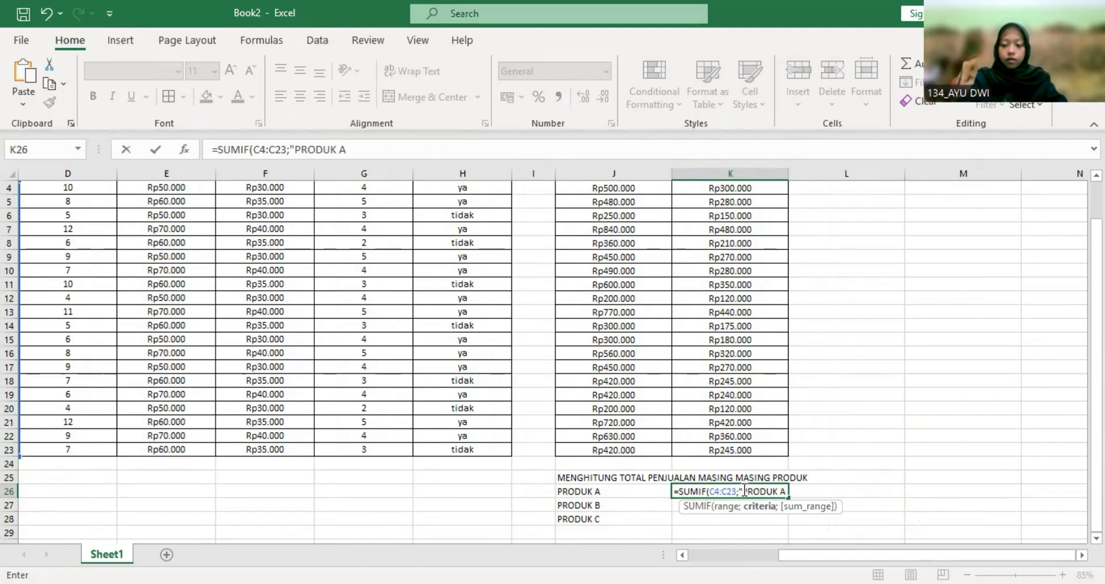
pyautogui.write('";')
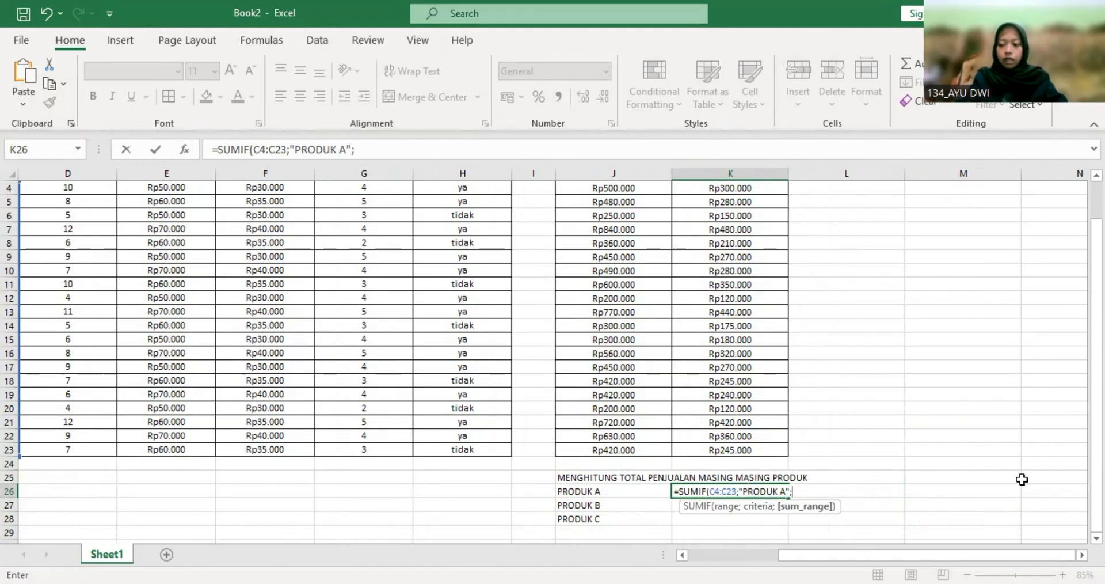
pyautogui.scroll(1, 509, 386)
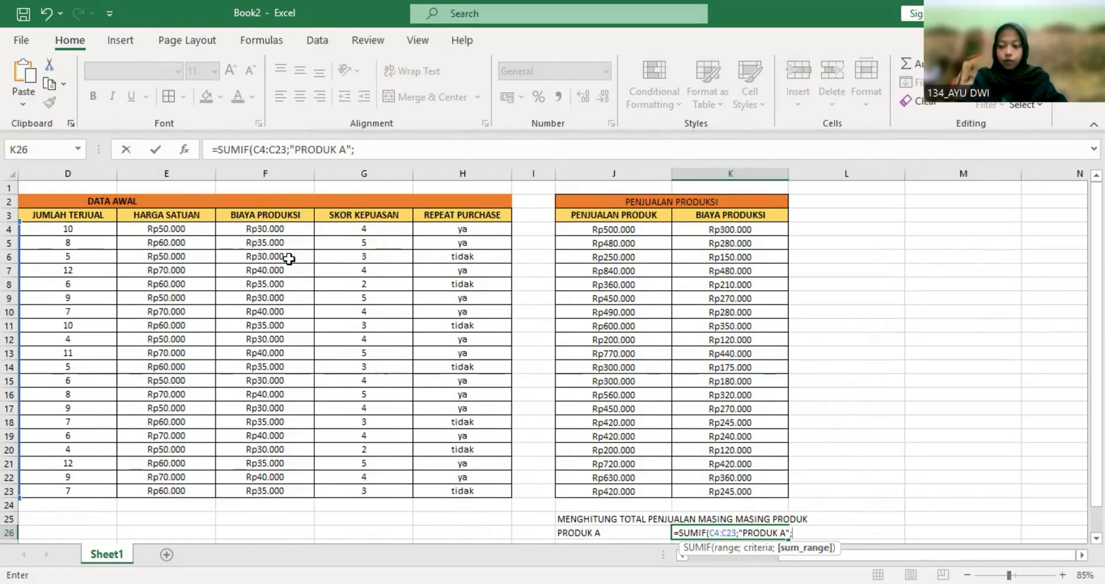
pyautogui.hscroll(-1, 292, 256)
pyautogui.click(202, 230)
pyautogui.moveTo(202, 231); pyautogui.dragTo(211, 463)
pyautogui.scroll(1, 780, 509)
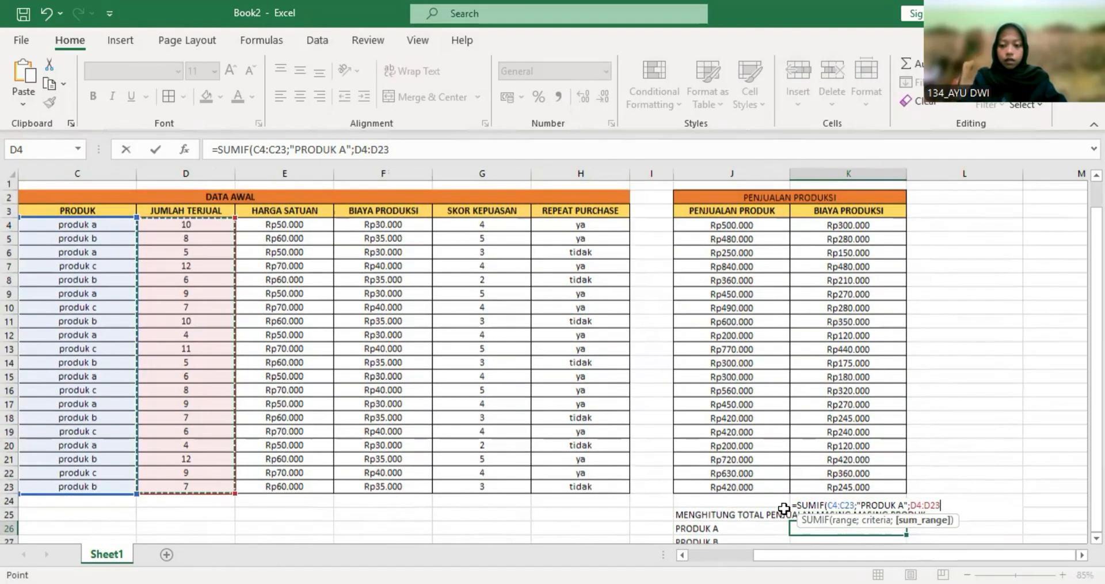
pyautogui.hscroll(1, 783, 509)
pyautogui.write(')')
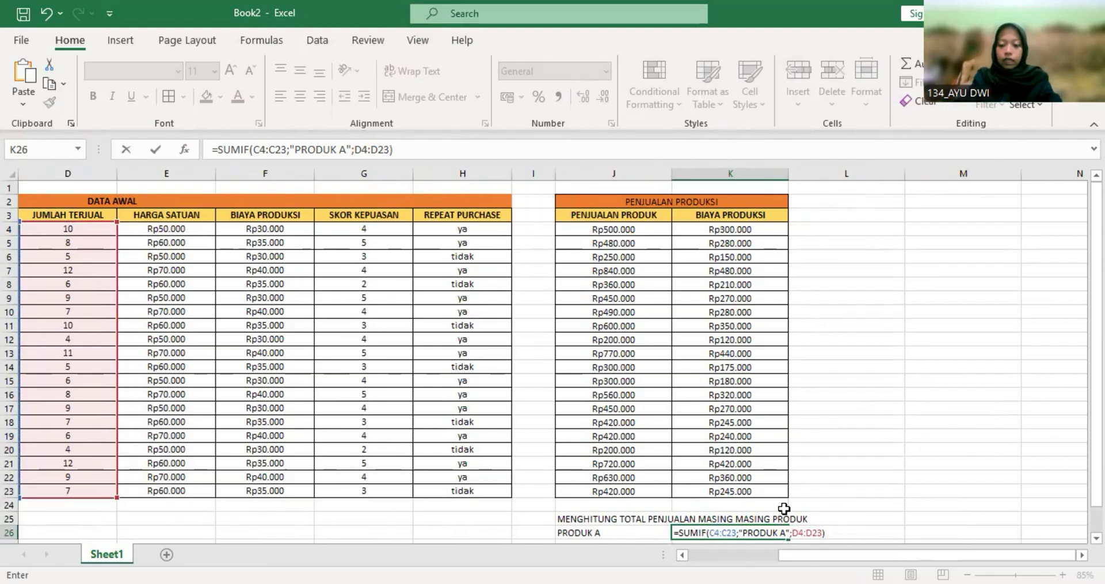
# Step: Multiply the SUMIF in K26 by the unit price 50000 and complete the formula
pyautogui.write('*')
pyautogui.scroll(-3, 838, 509)
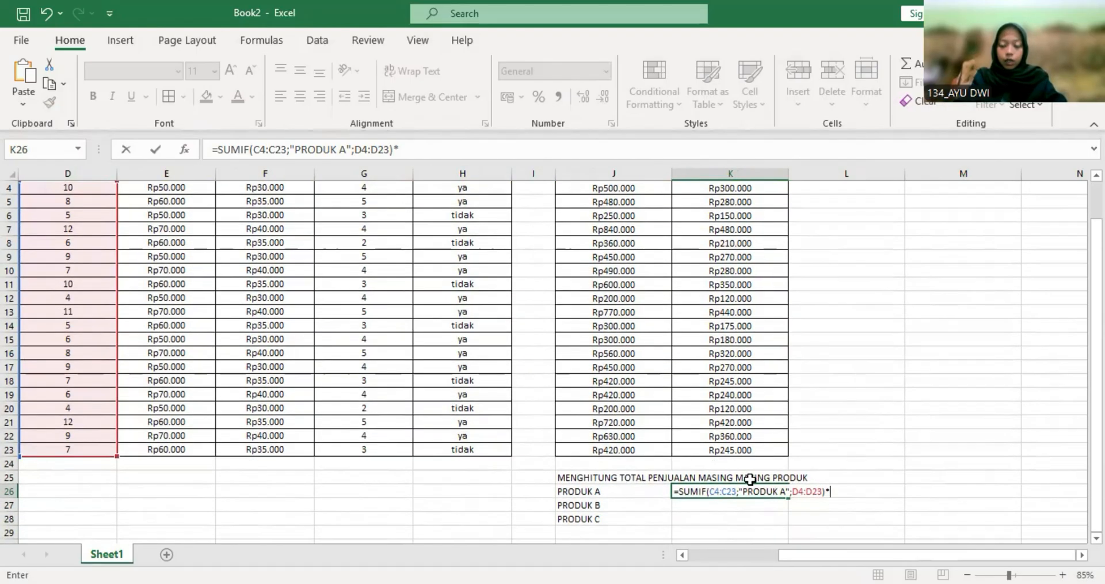
pyautogui.scroll(1, 415, 412)
pyautogui.hscroll(-1, 414, 412)
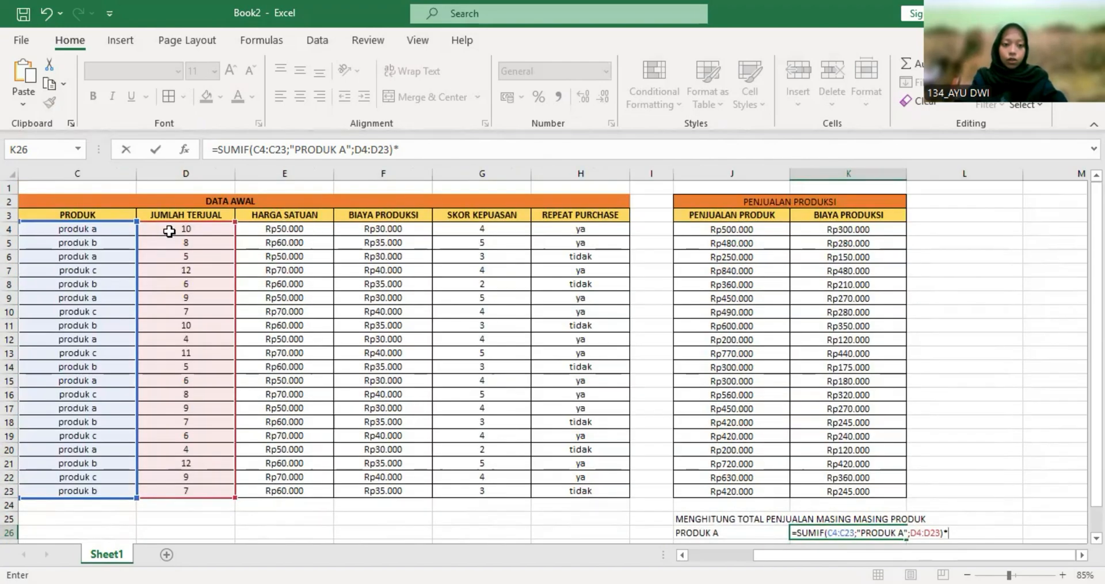
pyautogui.hscroll(2, 403, 288)
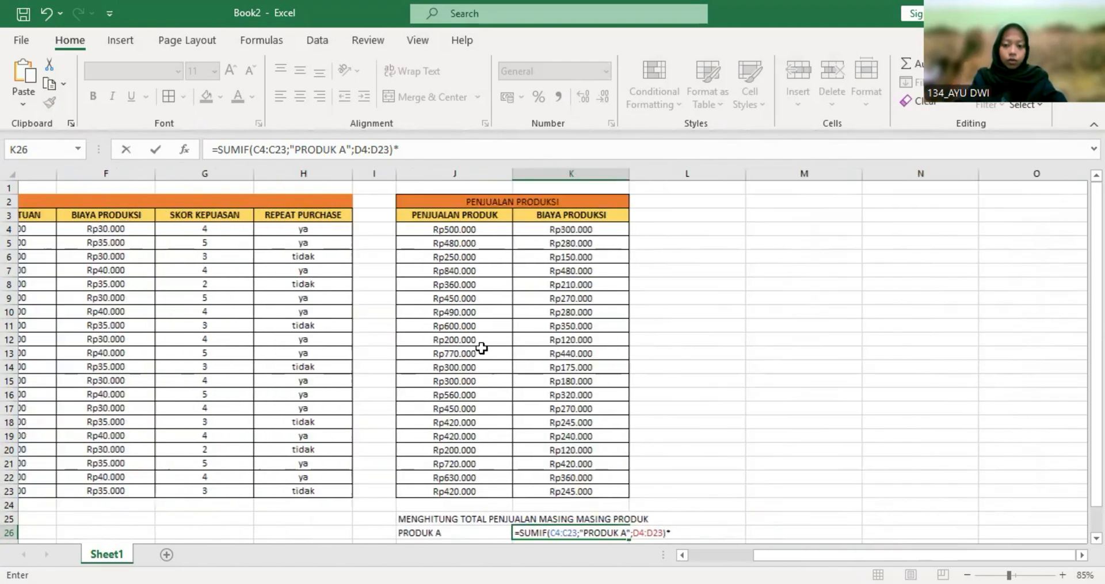
pyautogui.scroll(-3, 483, 346)
pyautogui.hscroll(1, 484, 345)
pyautogui.write('50')
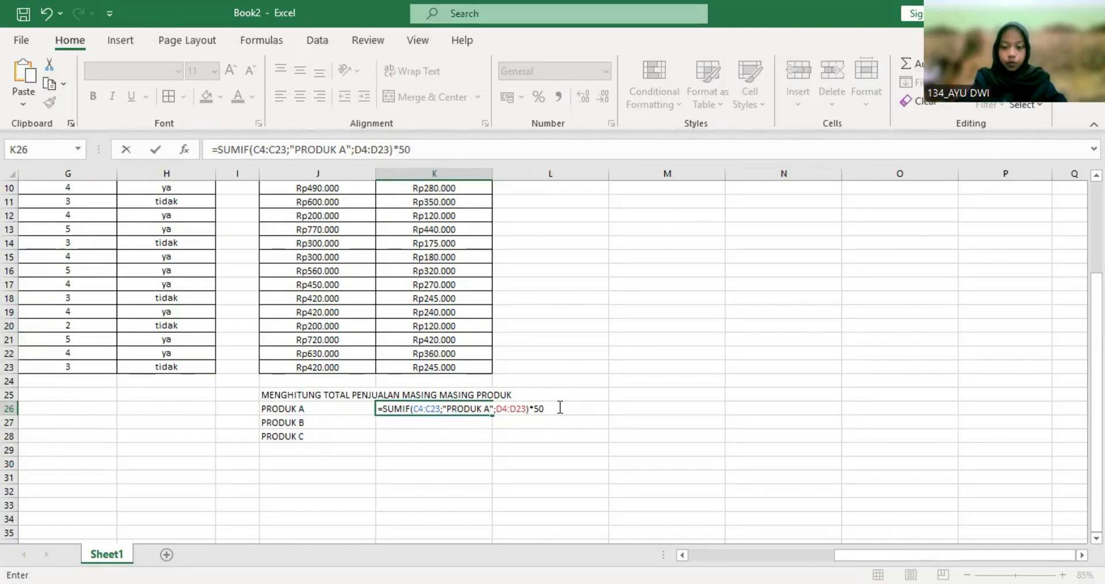
pyautogui.write('0000')
pyautogui.press('Return')
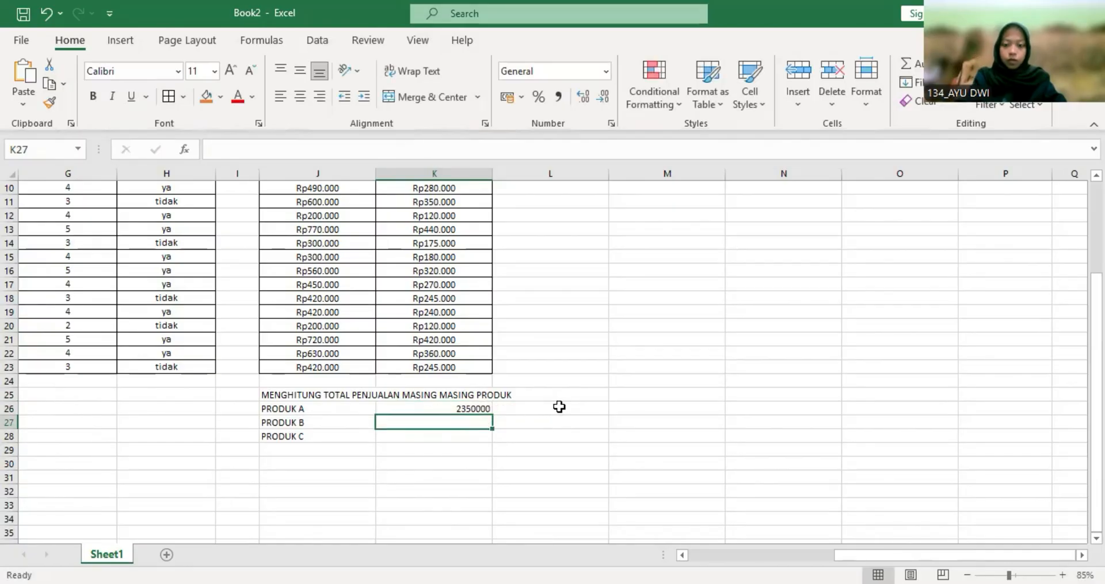
# Step: Reuse the K26 formula text in K27 with the same ranges and change its criterion to "PRODUK B"
pyautogui.click(469, 408)
pyautogui.hscroll(-1, 501, 416)
pyautogui.scroll(1, 505, 417)
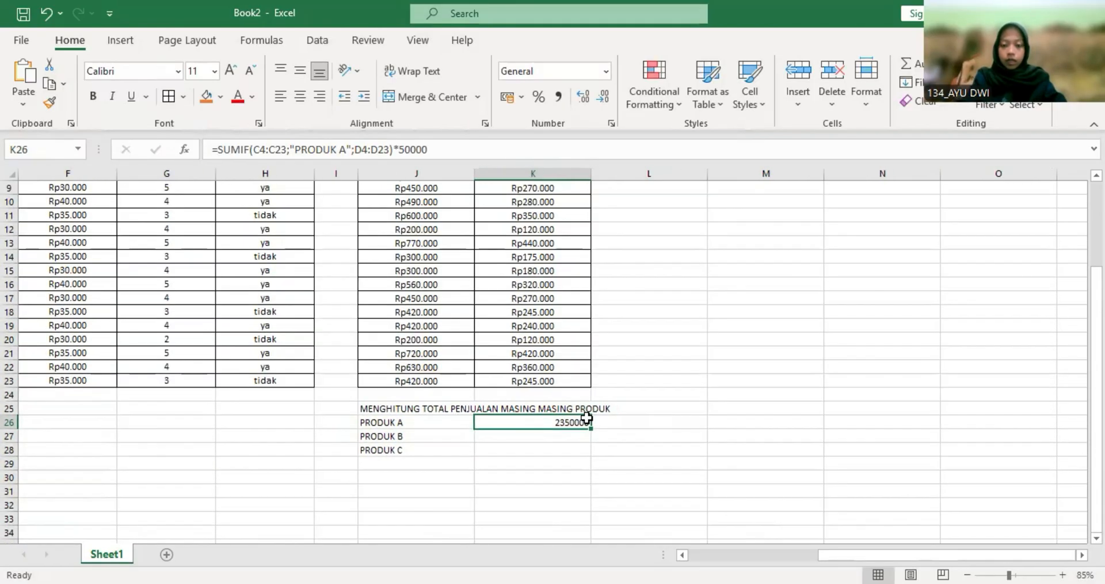
pyautogui.click(572, 435)
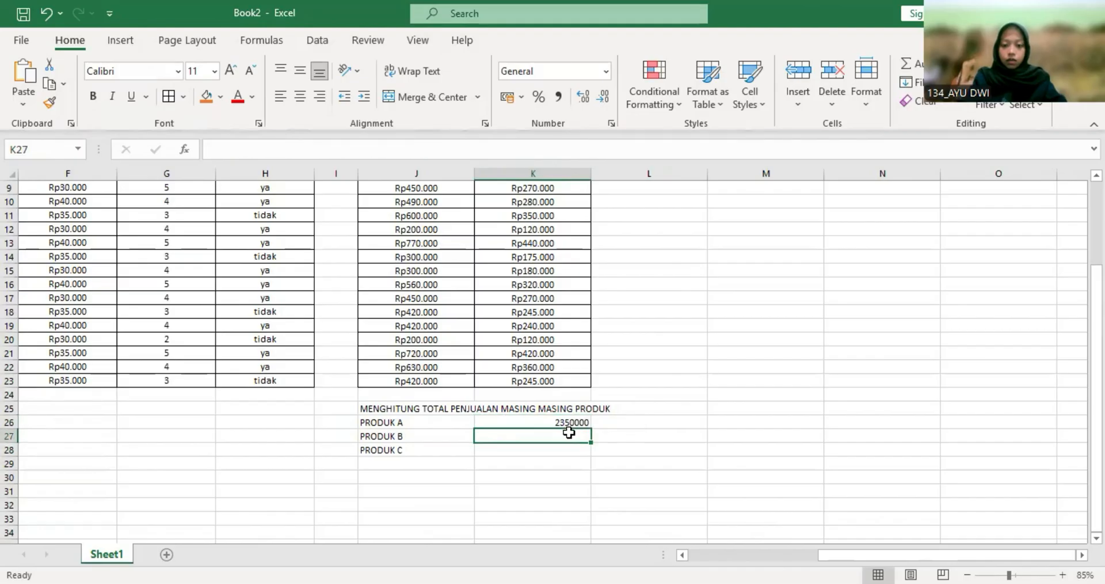
pyautogui.doubleClick(556, 436)
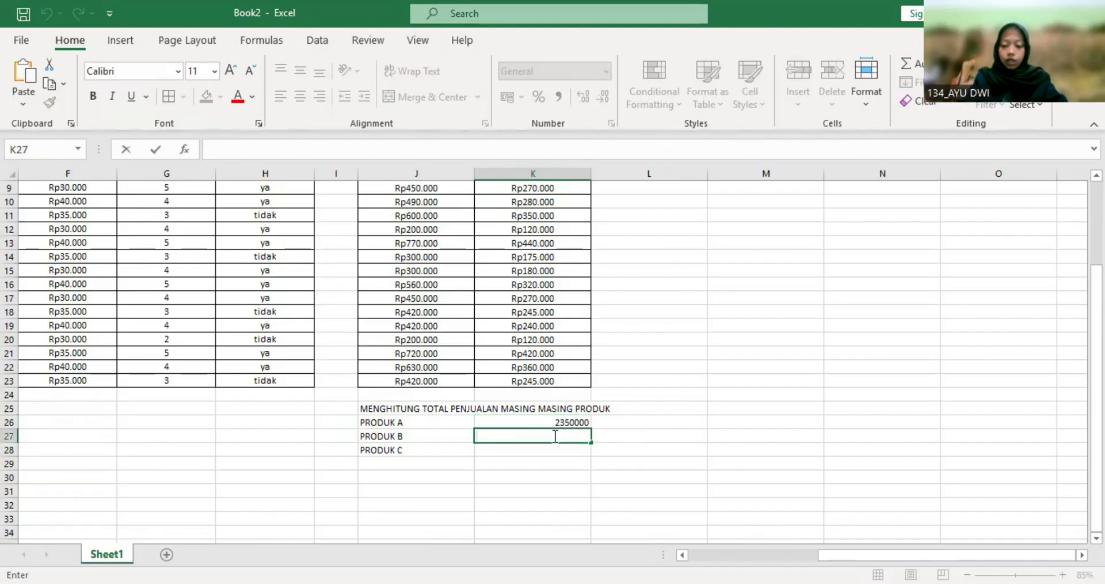
pyautogui.write('=SUMIF(C4:C23;"PRODUK A";D4:D23)*50000')
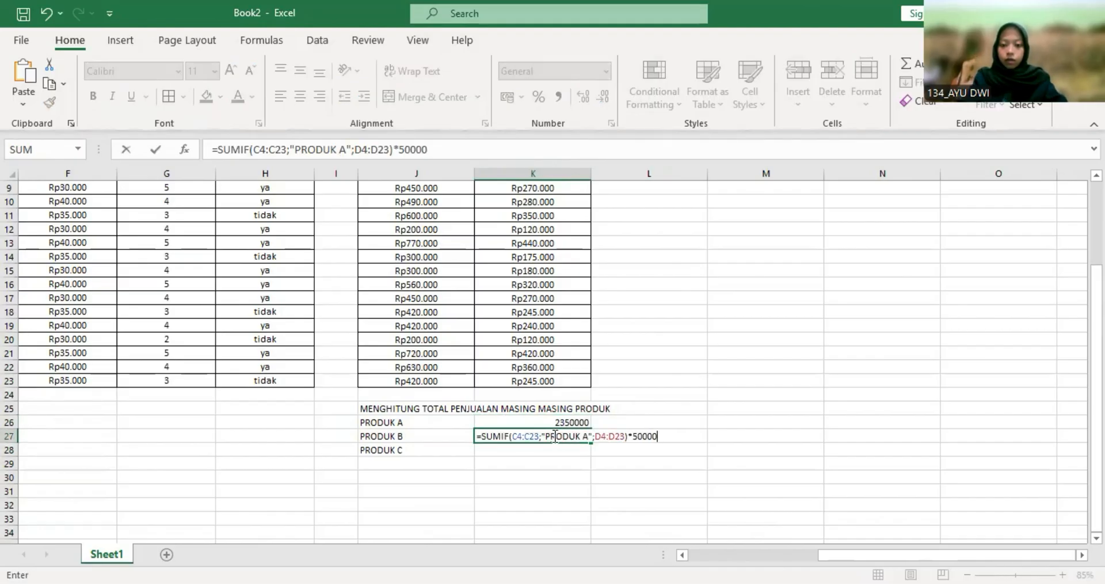
pyautogui.click(589, 435)
pyautogui.press('BackSpace')
pyautogui.write('B')
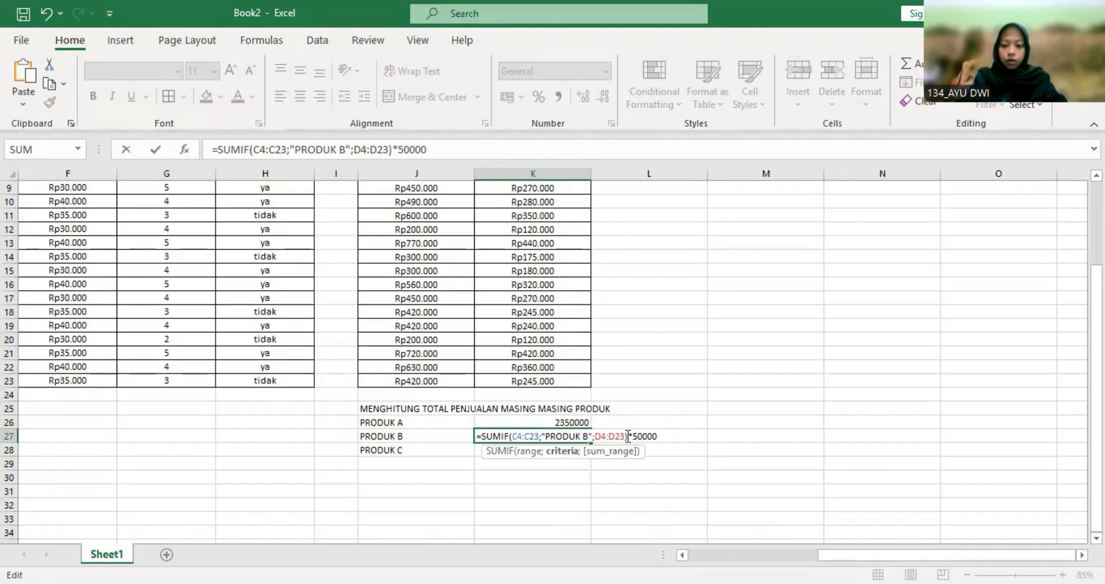
# Step: Set the multiplier of the K27 formula to 60000, the unit price of produk b, and complete it
pyautogui.hscroll(-2, 455, 421)
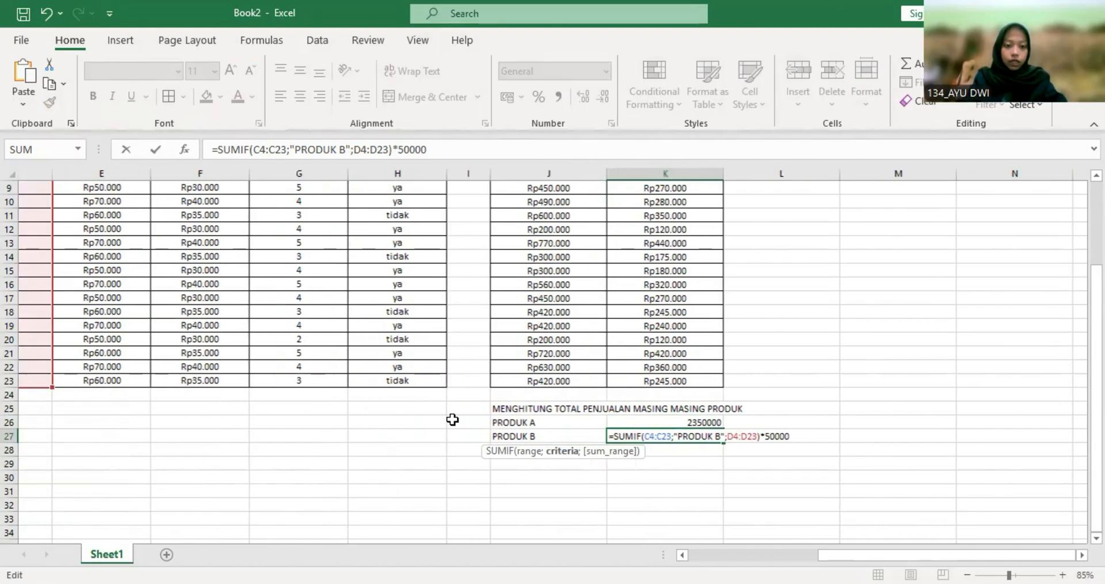
pyautogui.scroll(2, 197, 214)
pyautogui.scroll(1, 259, 246)
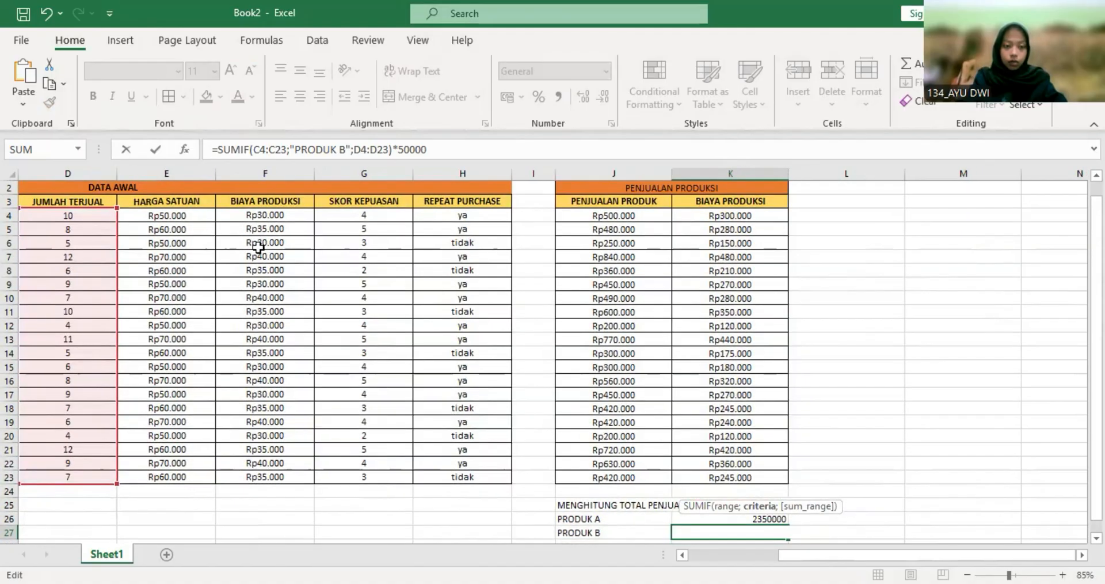
pyautogui.scroll(-3, 328, 308)
pyautogui.click(837, 408)
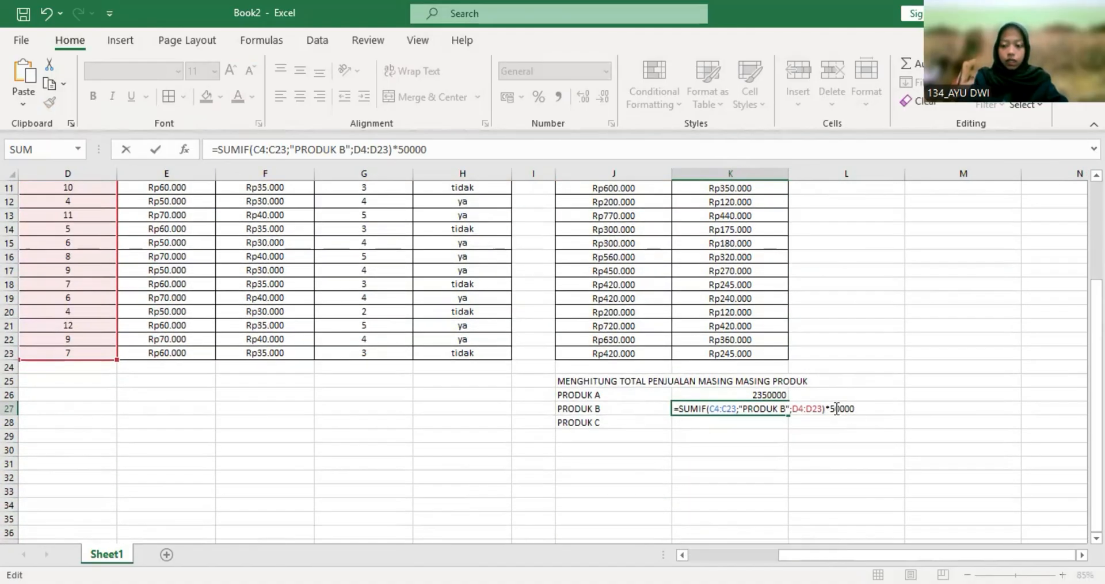
pyautogui.press('BackSpace')
pyautogui.write('6')
pyautogui.press('Return')
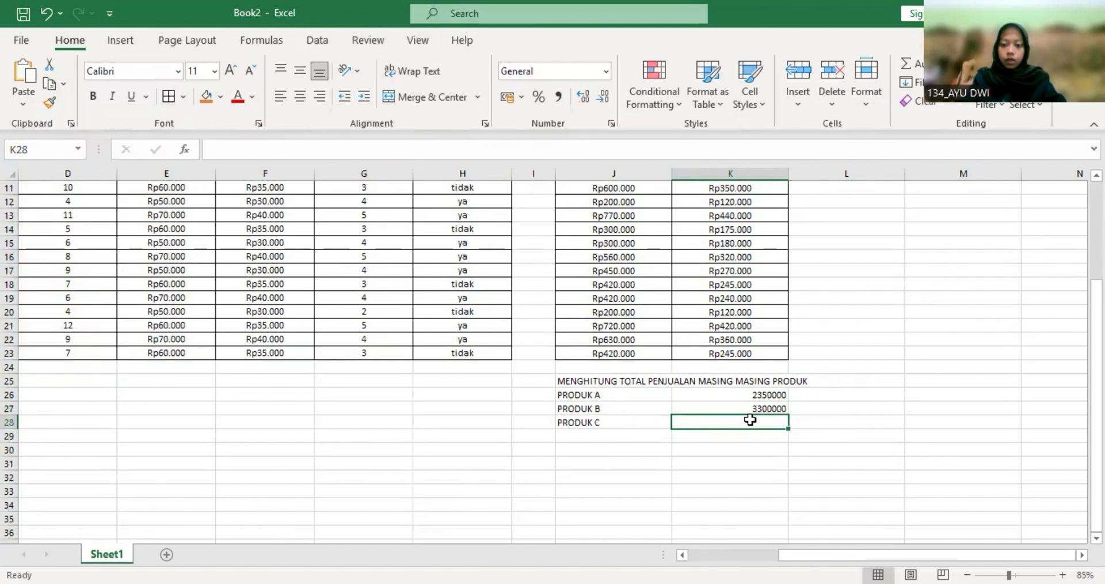
# Step: Reuse the PRODUK A formula in K28, changing its criterion to "PRODUK C" and its multiplier to 570000
pyautogui.write('=SUMIF(C4:C23;"PRODUK A";D4:D23)*50000')
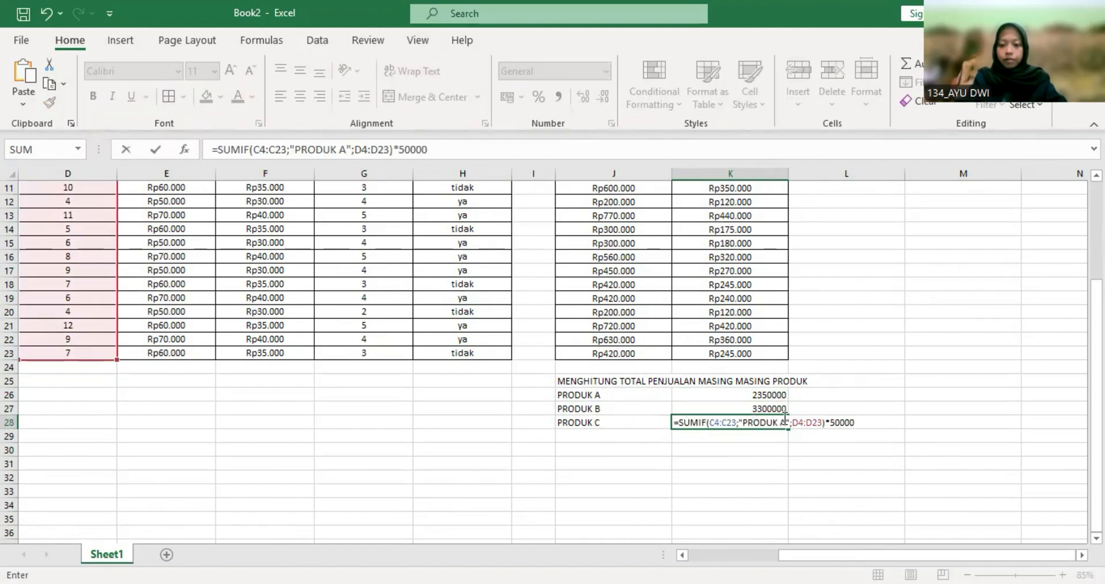
pyautogui.click(786, 423)
pyautogui.press('BackSpace')
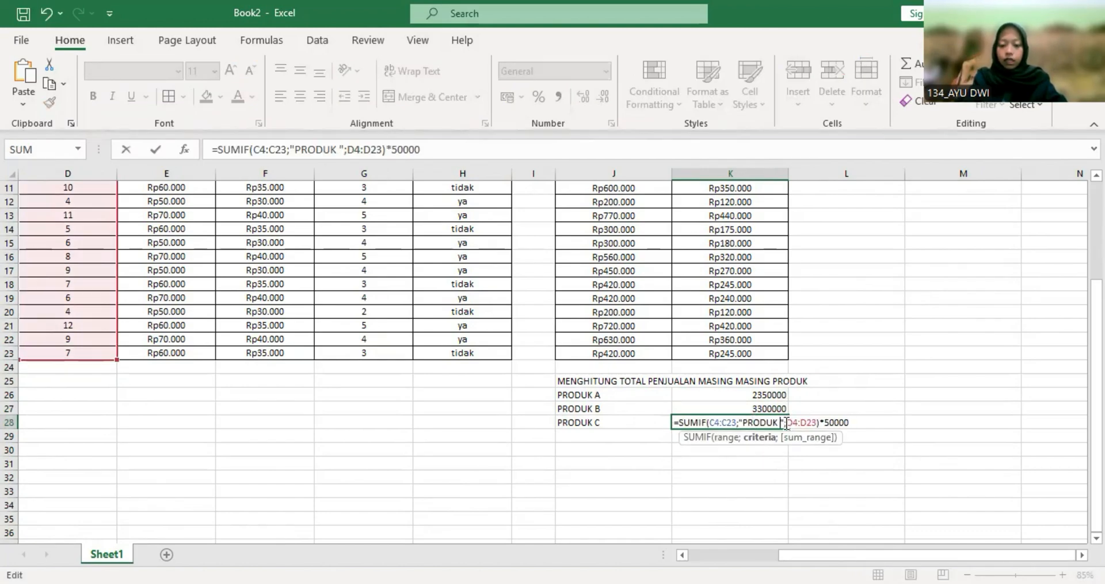
pyautogui.write('C')
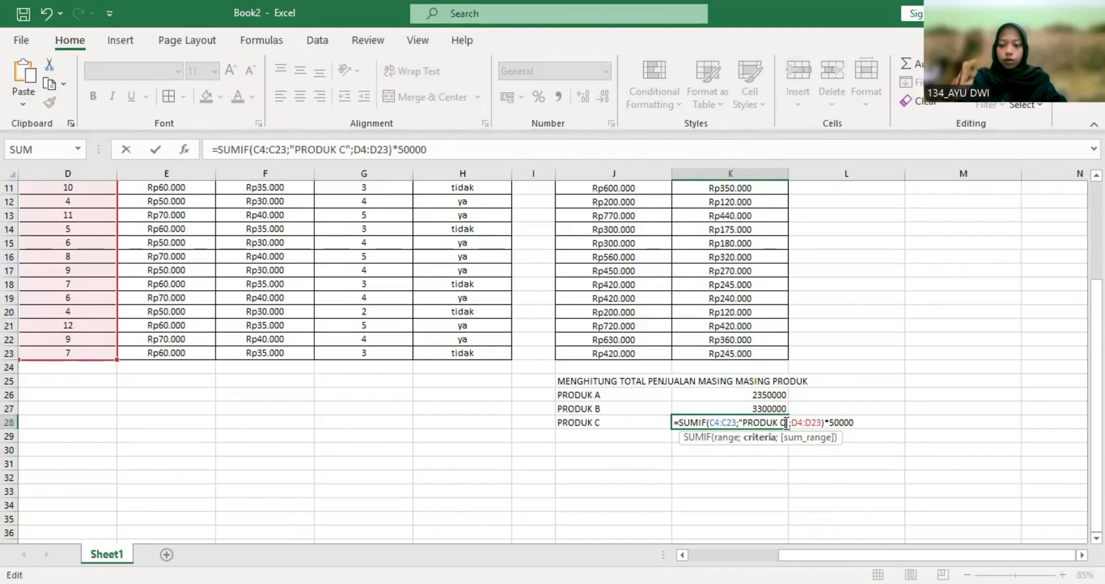
pyautogui.click(837, 422)
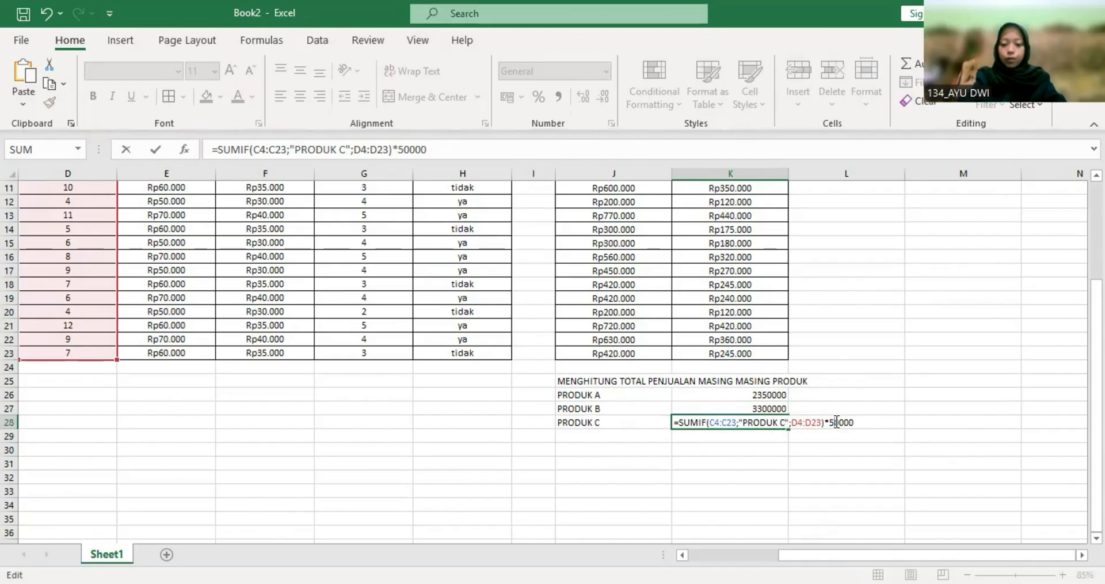
pyautogui.write('7')
pyautogui.press('Return')
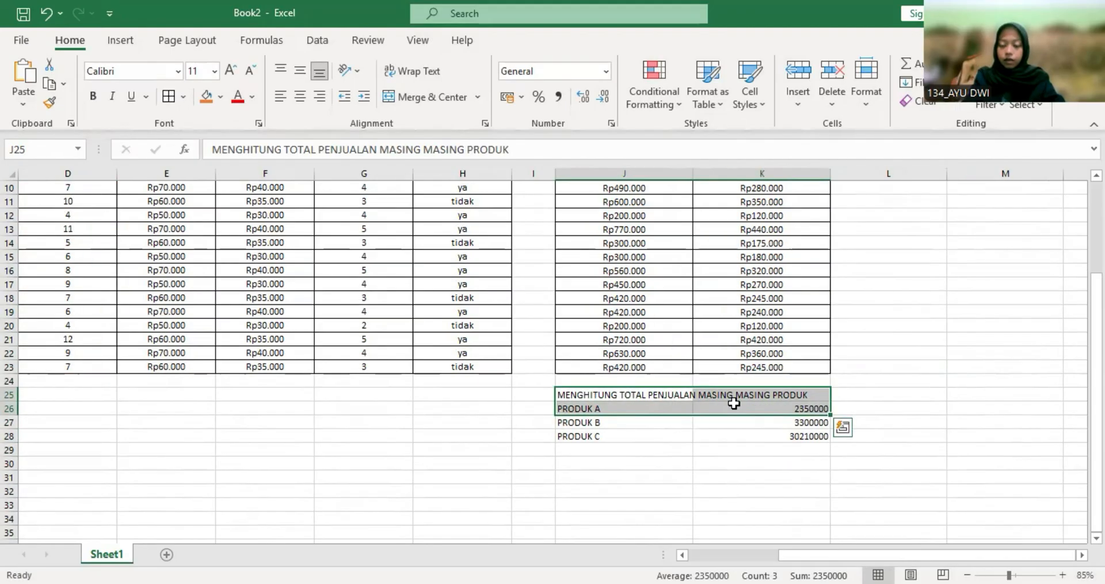
# Step: Apply all borders to J25:K28 and merge and center the heading over J25:K25 with an orange fill
pyautogui.click(734, 383)
pyautogui.moveTo(637, 395); pyautogui.dragTo(760, 444)
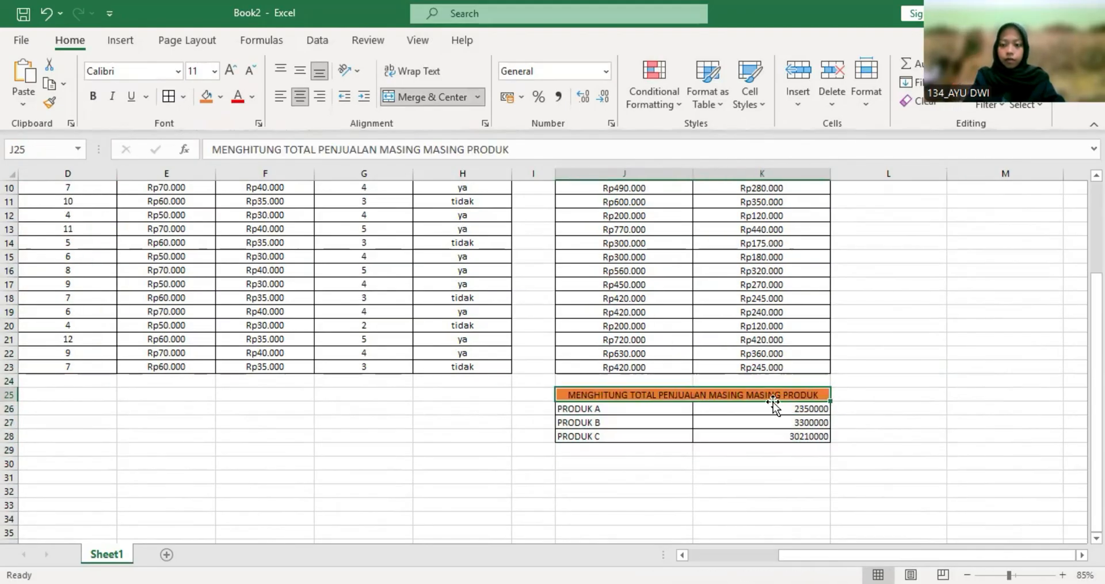
pyautogui.click(875, 423)
pyautogui.scroll(-1, 810, 408)
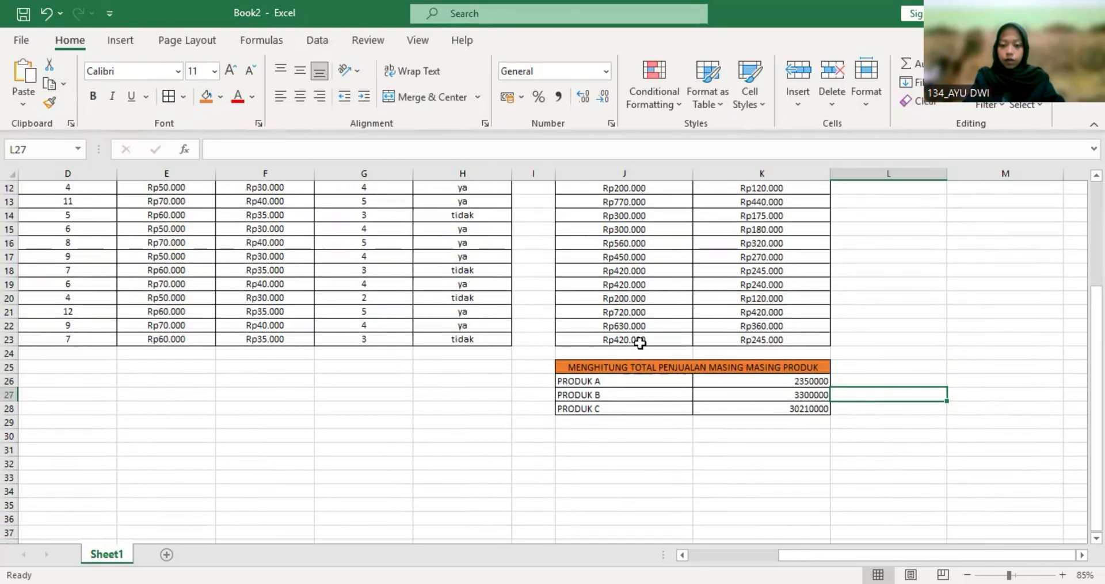
# Step: Copy the per-product sales total table J25:K28 to the cells starting at J30
pyautogui.moveTo(637, 368); pyautogui.dragTo(762, 402)
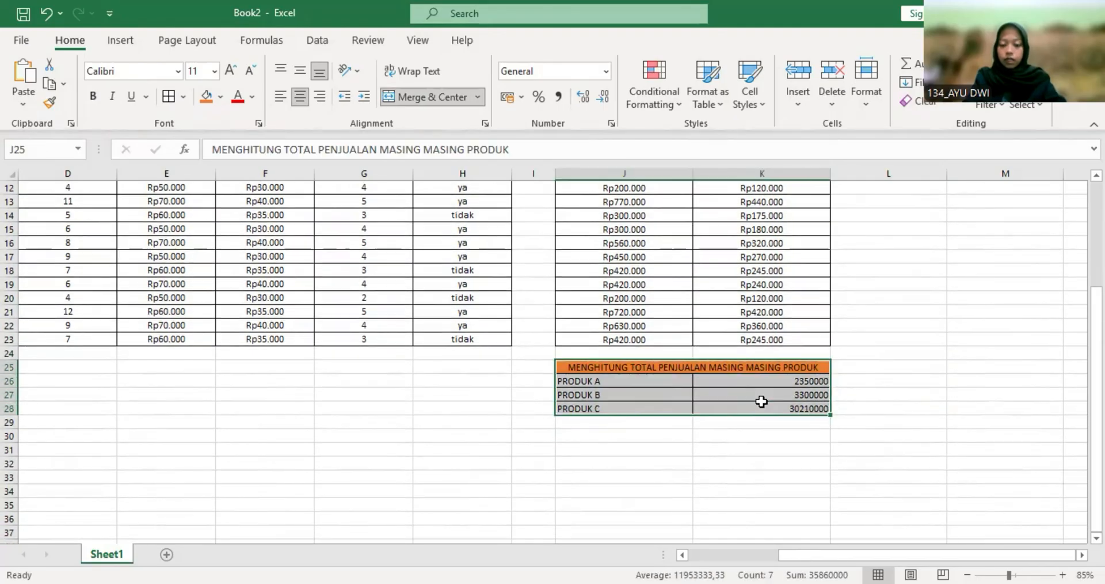
pyautogui.hotkey('ctrl', 'c')
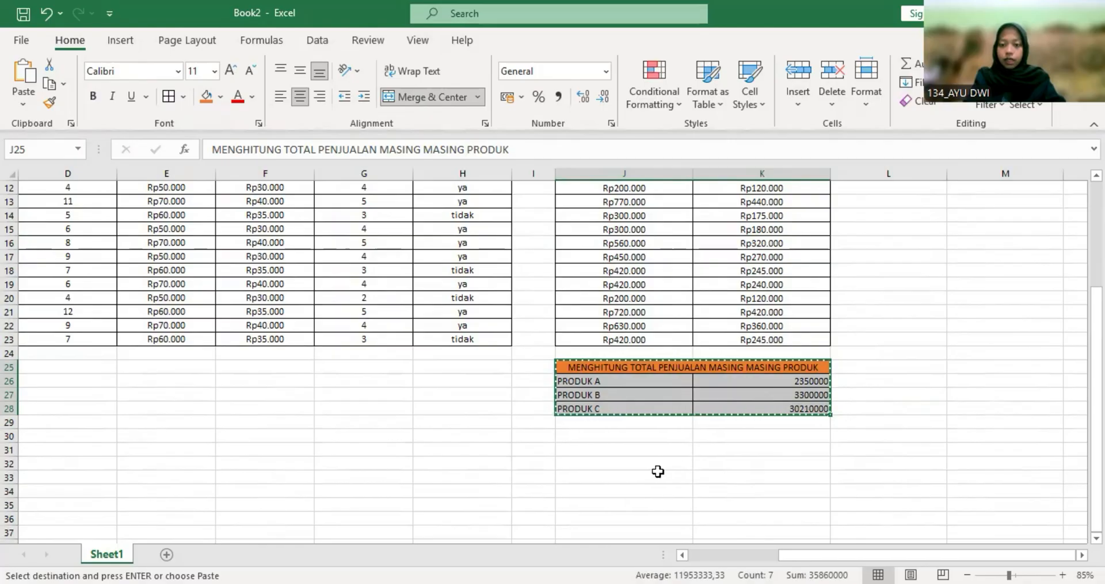
pyautogui.click(622, 436)
pyautogui.hotkey('ctrl', 'v')
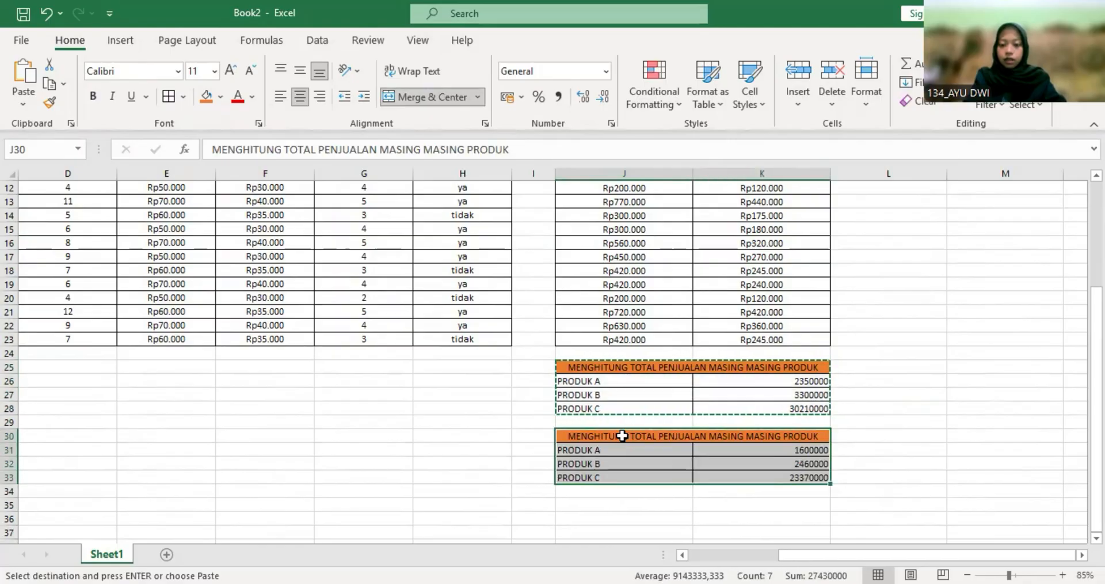
pyautogui.scroll(-2, 624, 436)
pyautogui.click(704, 337)
pyautogui.press('Escape')
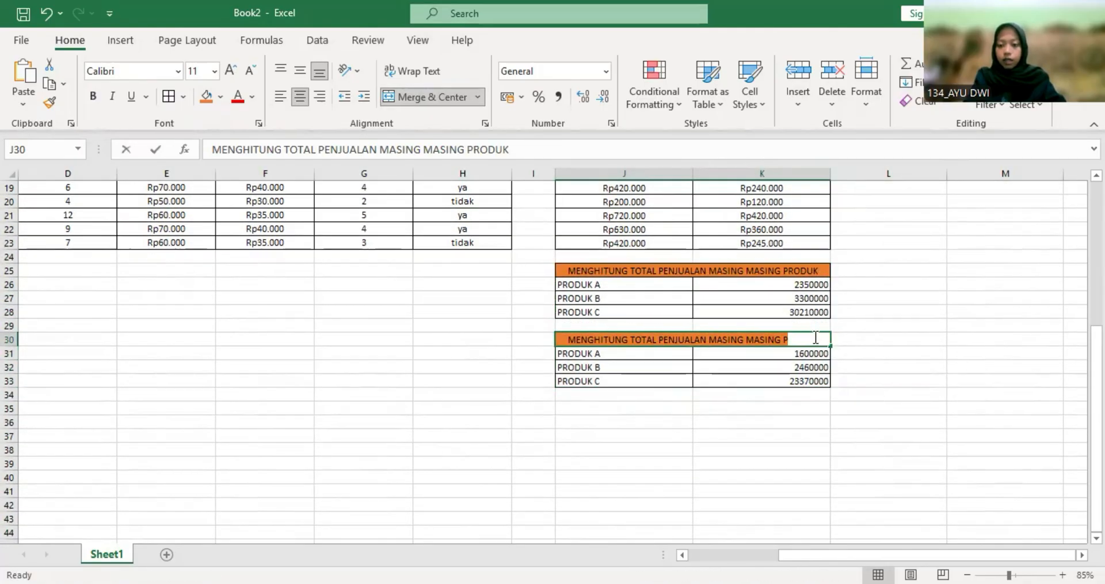
# Step: Replace "PENJUALAN" with "BIAYA PRODUKSI" in the heading of the copied table in J30
pyautogui.doubleClick(704, 335)
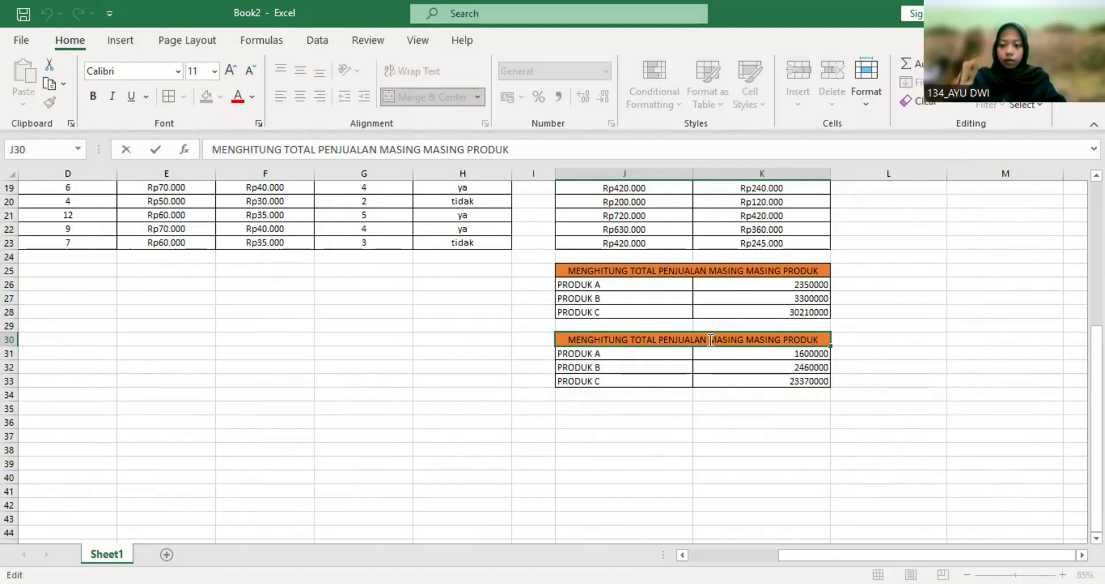
pyautogui.moveTo(702, 340); pyautogui.dragTo(658, 341)
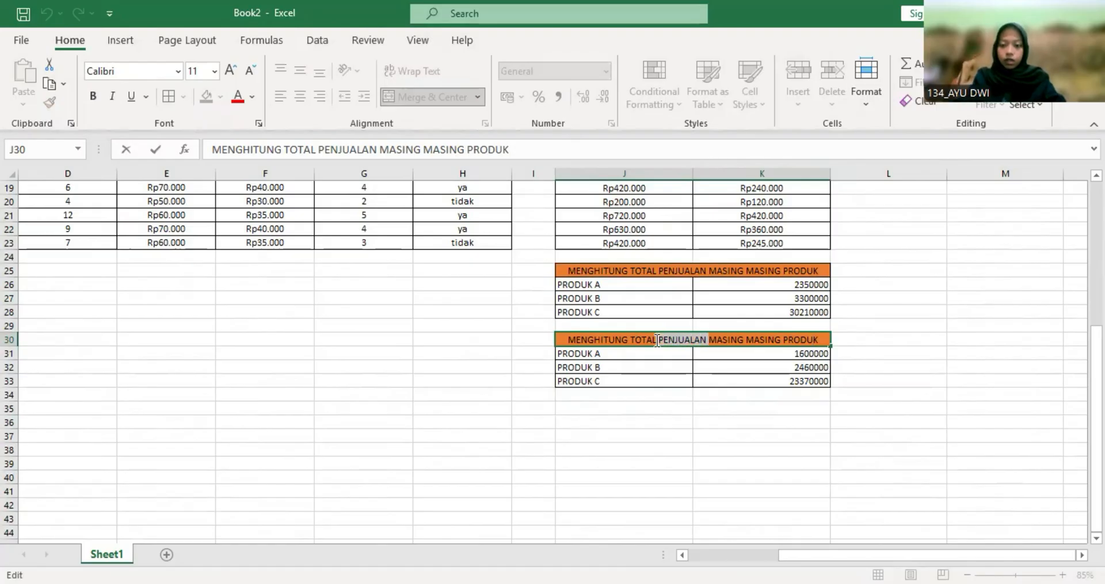
pyautogui.press('BackSpace')
pyautogui.write('BIAYA PRODU')
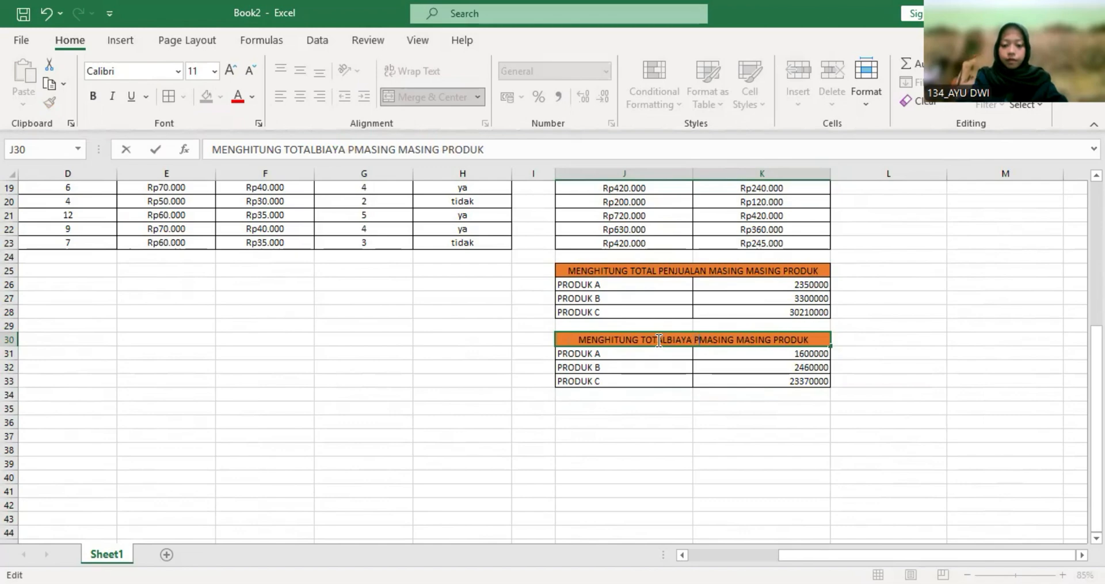
pyautogui.write('KSI')
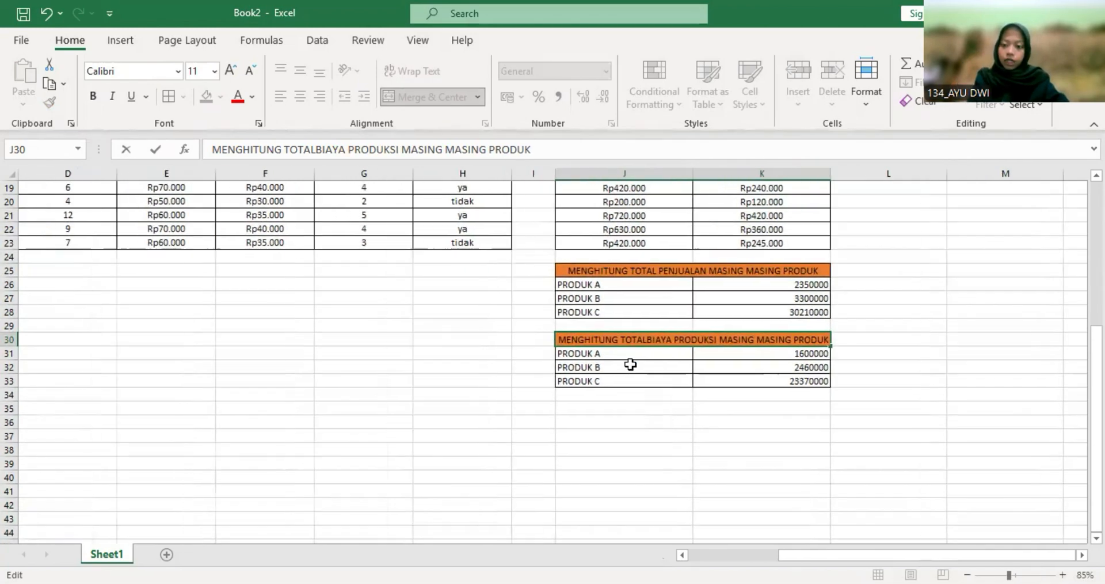
# Step: Correct the criteria range of the PRODUK A formula in K31 to C4:C23
pyautogui.doubleClick(758, 352)
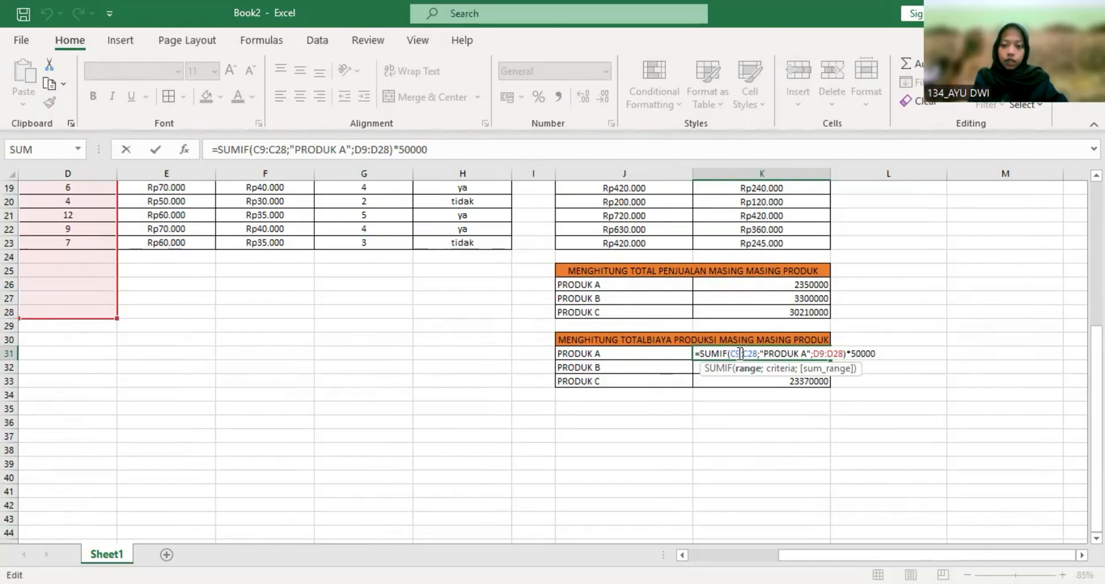
pyautogui.hscroll(-3, 448, 370)
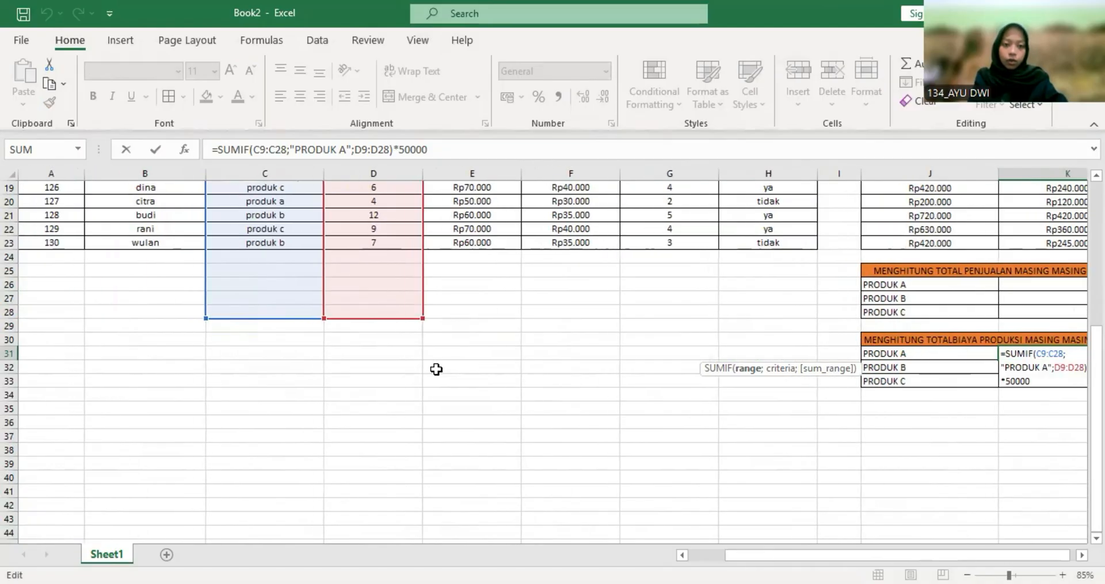
pyautogui.scroll(6, 443, 370)
pyautogui.scroll(-1, 436, 370)
pyautogui.hscroll(2, 437, 369)
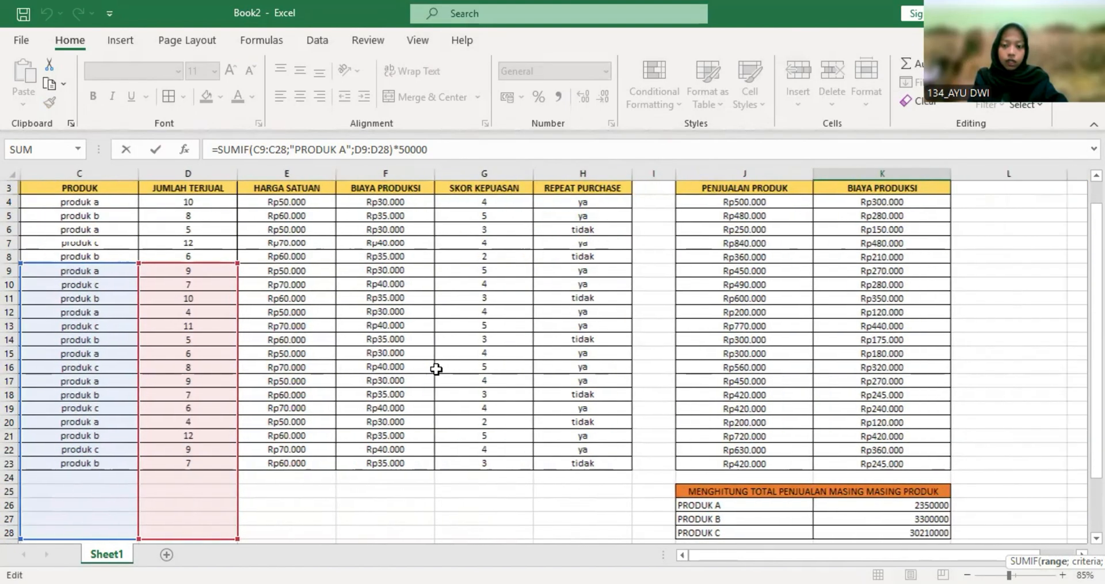
pyautogui.hscroll(-1, 436, 369)
pyautogui.scroll(1, 437, 369)
pyautogui.hscroll(-1, 436, 369)
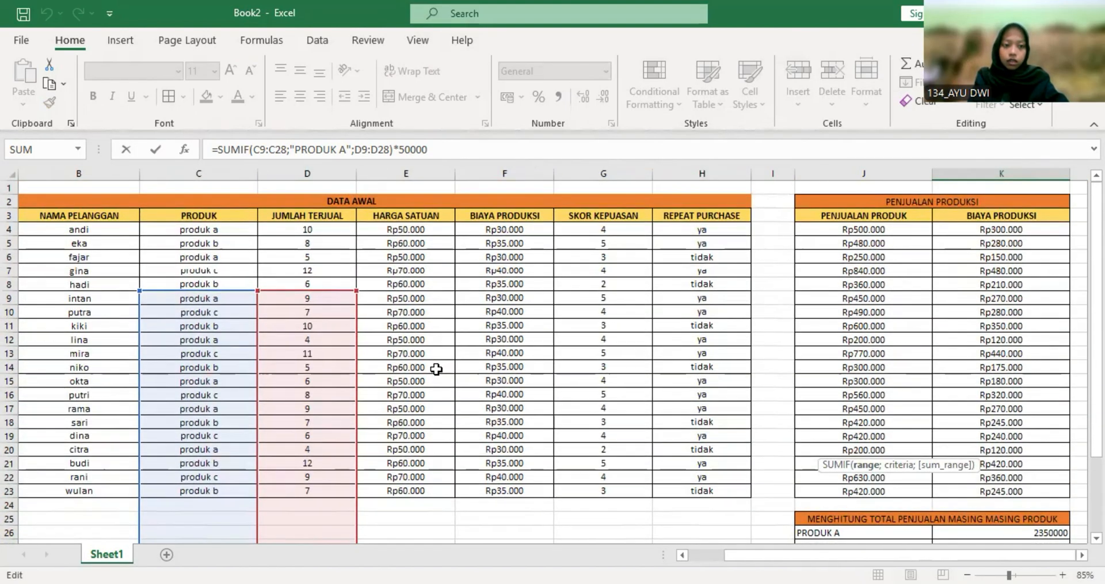
pyautogui.scroll(-8, 436, 369)
pyautogui.hscroll(2, 437, 369)
pyautogui.scroll(5, 437, 369)
pyautogui.hscroll(-1, 436, 370)
pyautogui.hscroll(1, 436, 369)
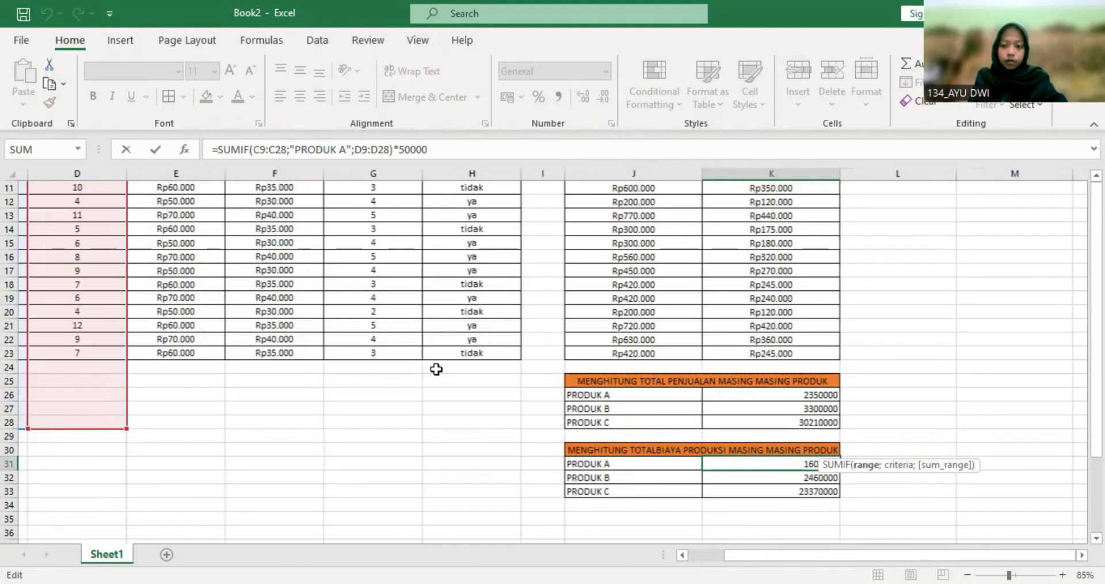
pyautogui.press('BackSpace')
pyautogui.write('4')
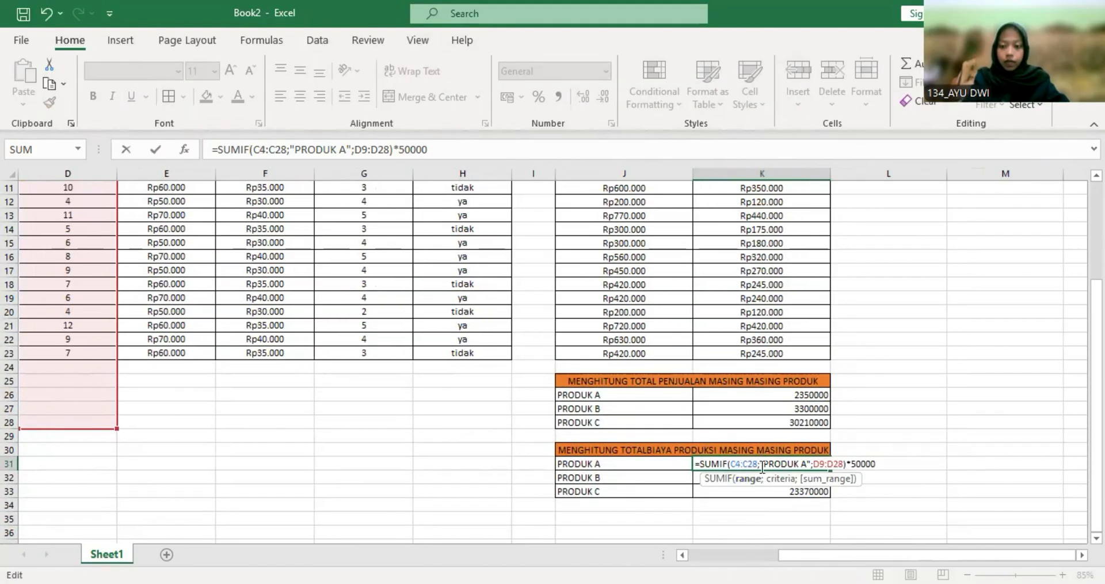
pyautogui.click(758, 464)
pyautogui.press('BackSpace')
pyautogui.write('3')
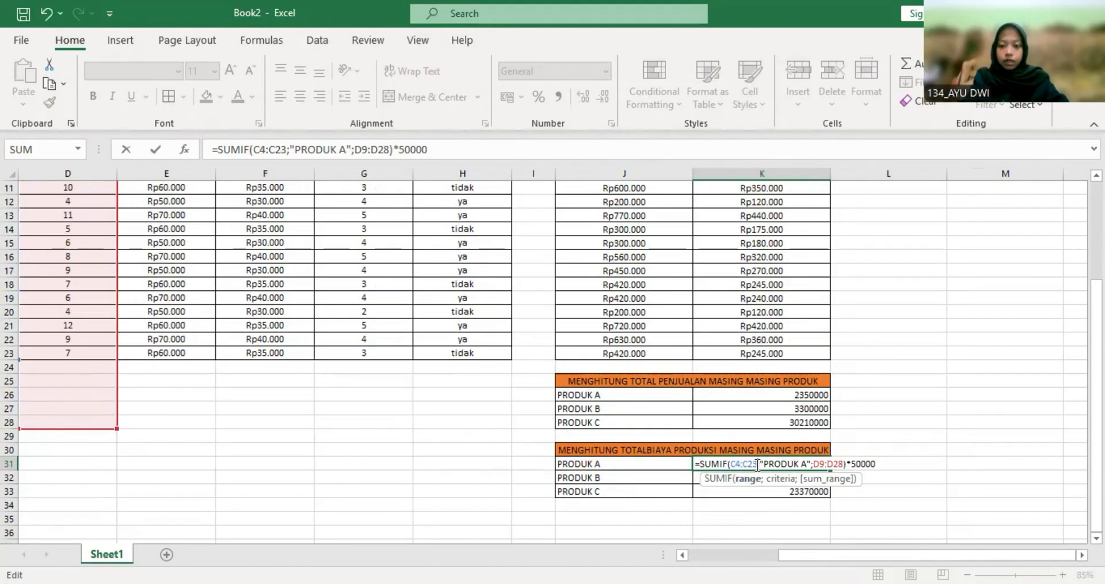
# Step: Change the sum range of the K31 formula to D4:D23
pyautogui.click(822, 463)
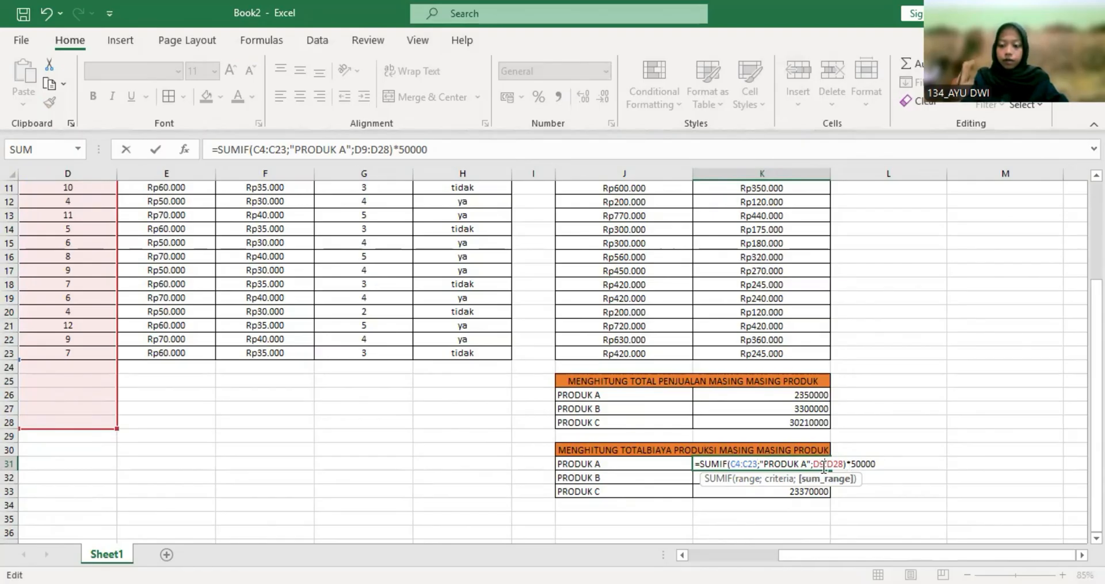
pyautogui.press('BackSpace')
pyautogui.write('4')
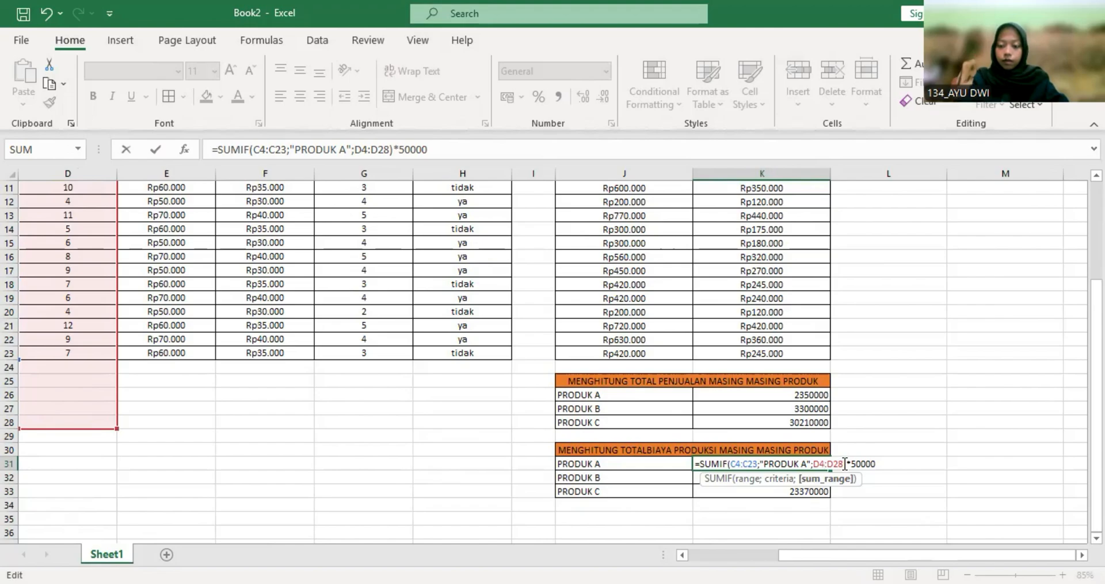
pyautogui.press('BackSpace')
pyautogui.write('3')
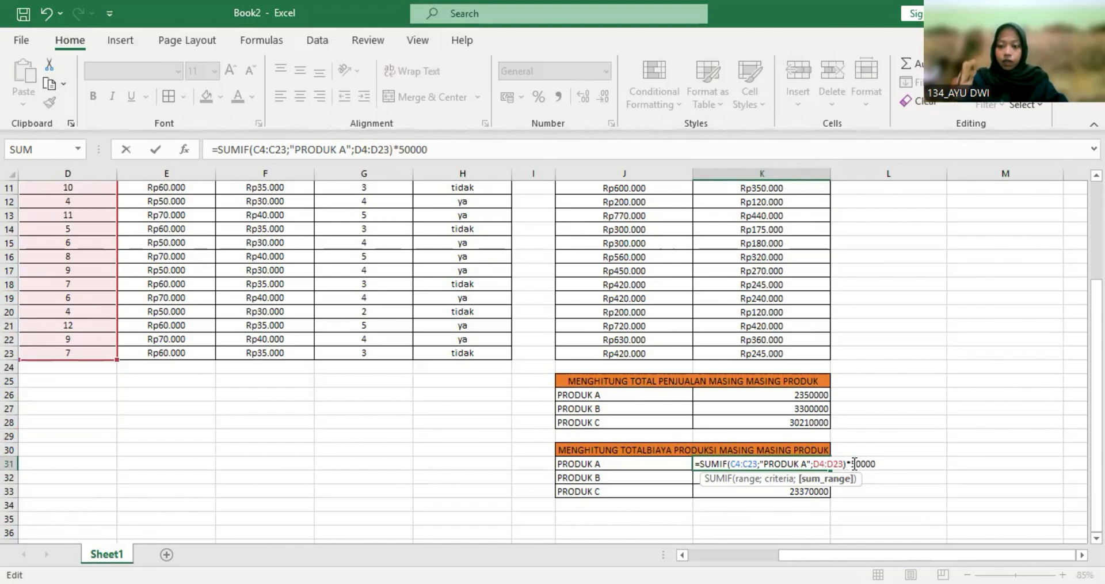
# Step: Set the multiplier of the K31 formula to 30000, the unit production cost of produk a, and complete it
pyautogui.click(857, 463)
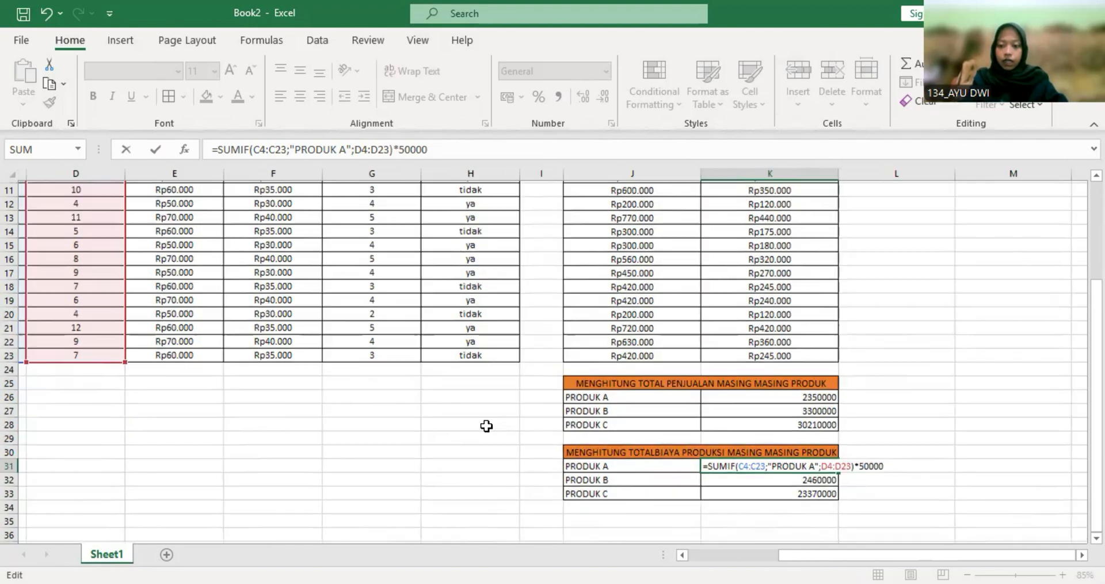
pyautogui.scroll(4, 486, 425)
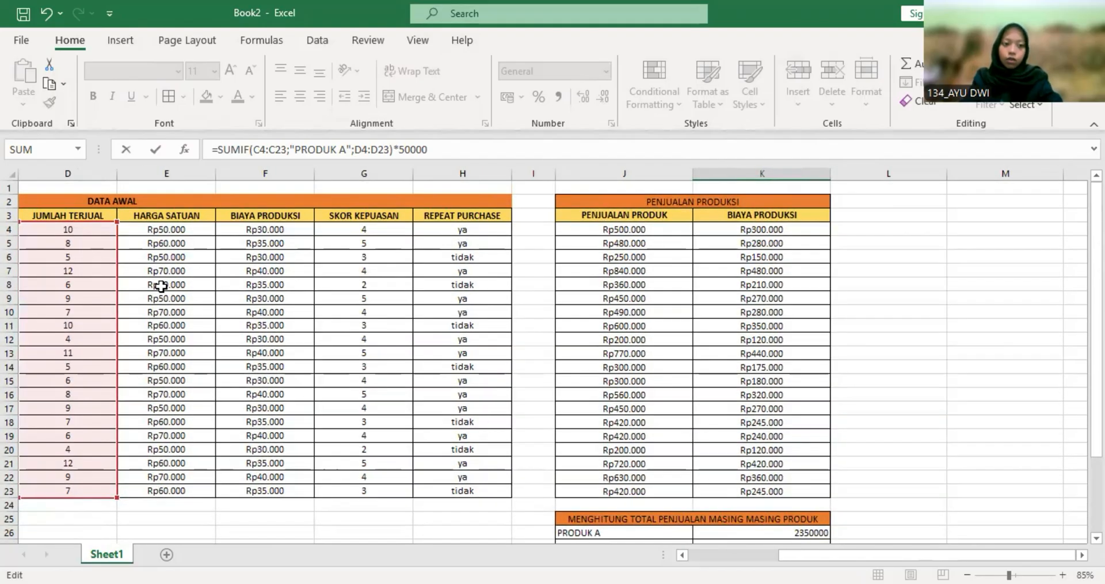
pyautogui.hscroll(-3, 185, 286)
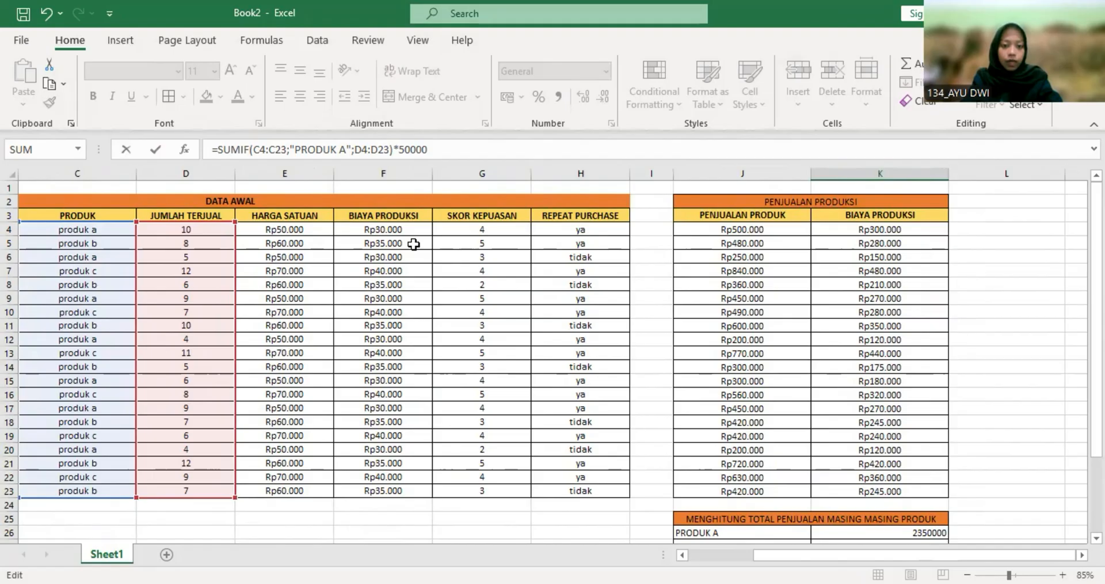
pyautogui.press('BackSpace')
pyautogui.write('3')
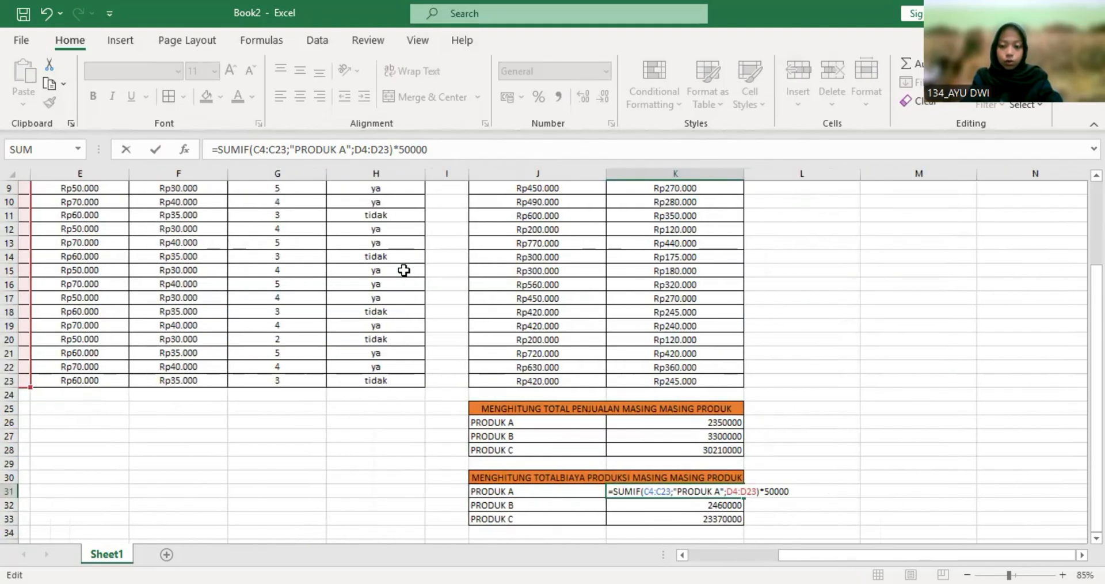
pyautogui.press('Return')
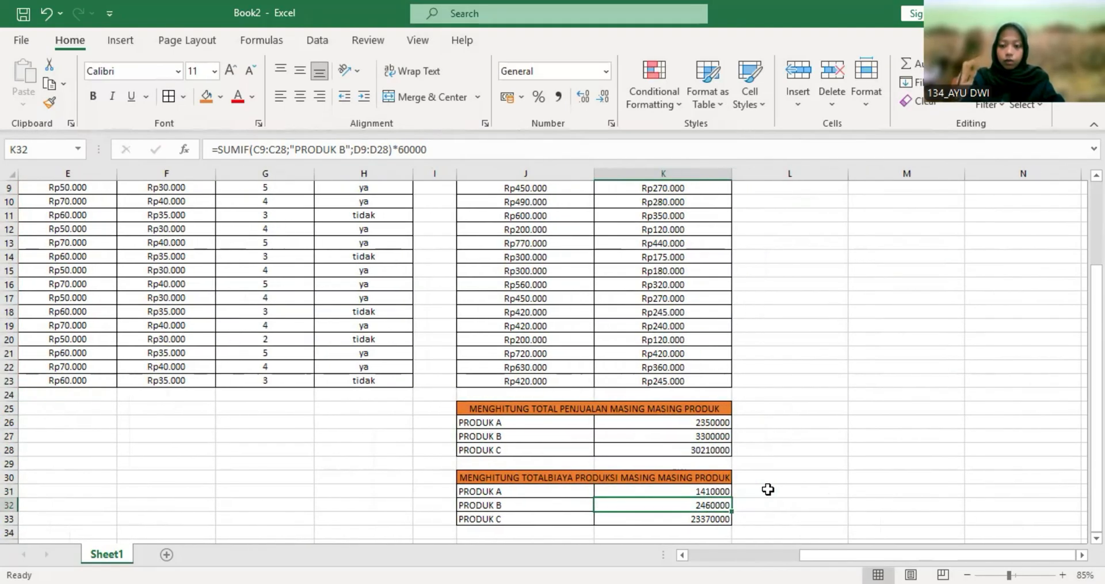
# Step: Copy the formula text of K31 and replace the formula in K32 with it
pyautogui.click(708, 490)
pyautogui.doubleClick(708, 490)
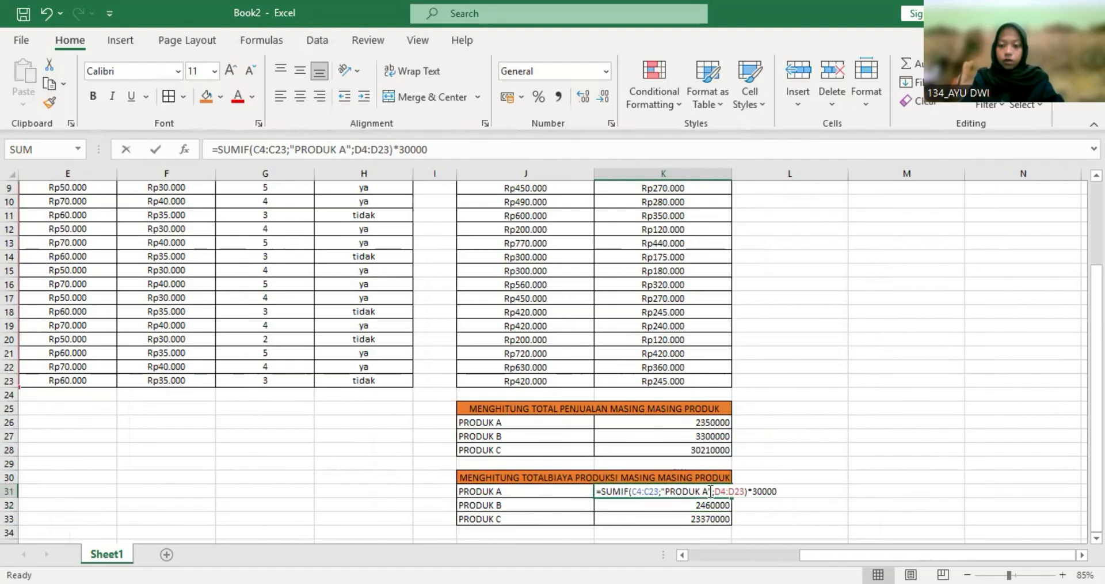
pyautogui.moveTo(784, 490); pyautogui.dragTo(596, 491)
pyautogui.hotkey('ctrl', 'c')
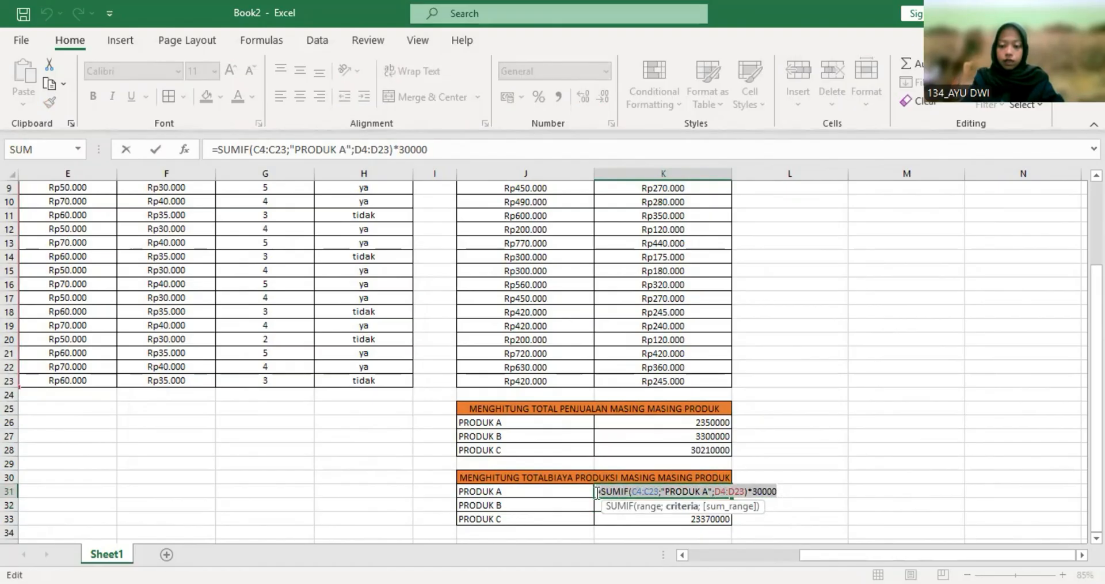
pyautogui.press('Return')
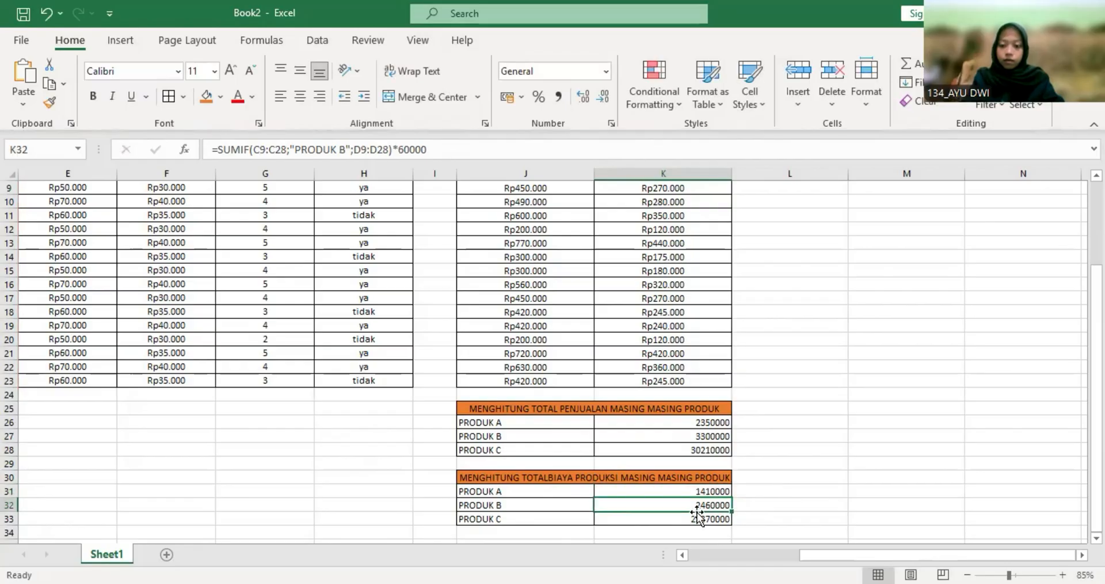
pyautogui.doubleClick(697, 505)
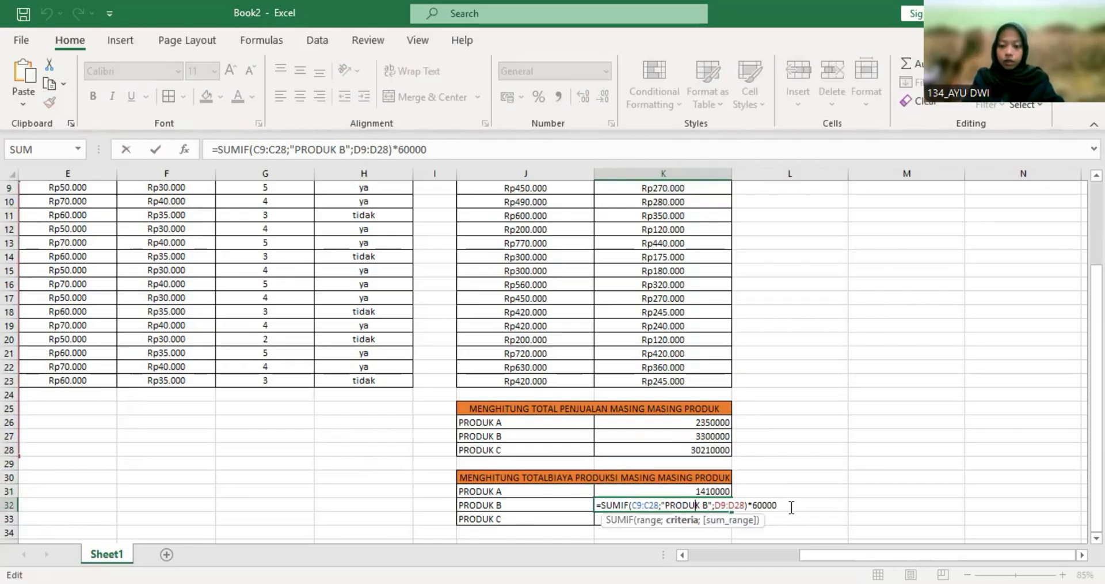
pyautogui.moveTo(778, 505); pyautogui.dragTo(602, 506)
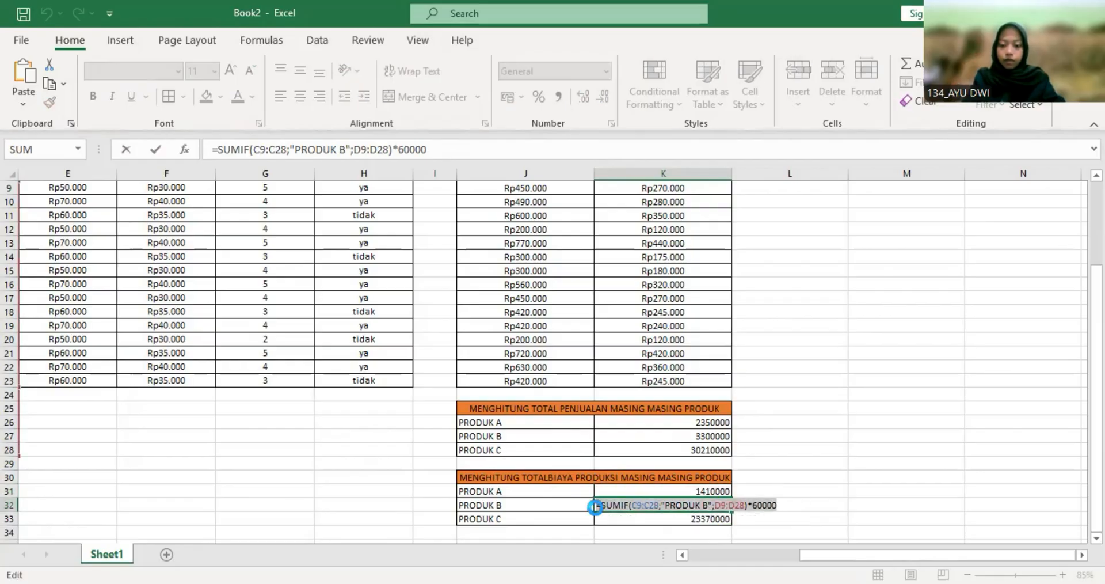
pyautogui.hotkey('ctrl', 'v')
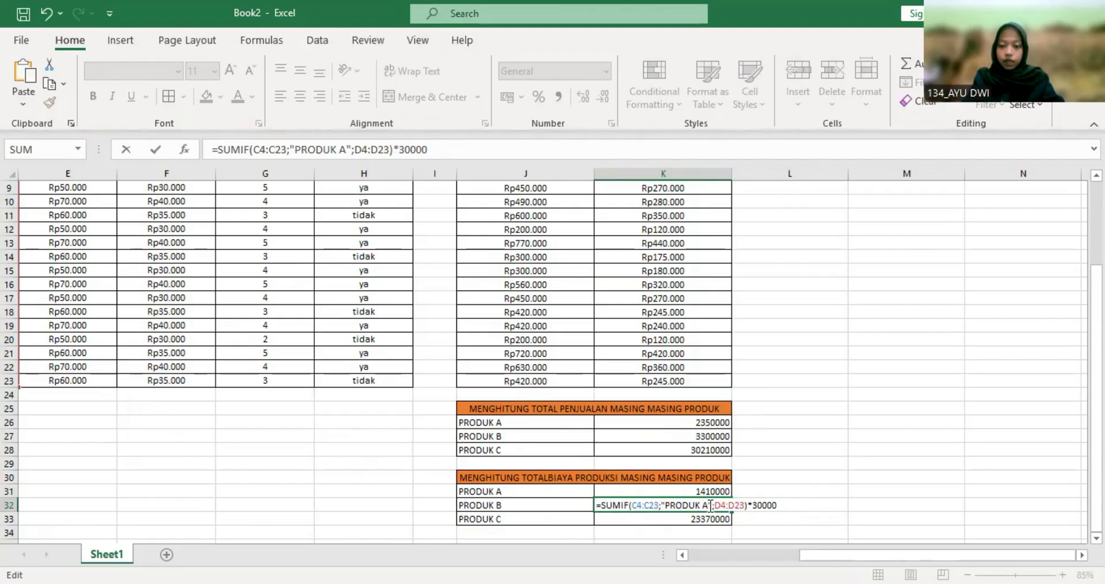
# Step: Change the K32 criterion to "PRODUK B" and its multiplier to 35000, the unit production cost of produk b, and complete the formula
pyautogui.click(711, 505)
pyautogui.press('BackSpace')
pyautogui.write('B')
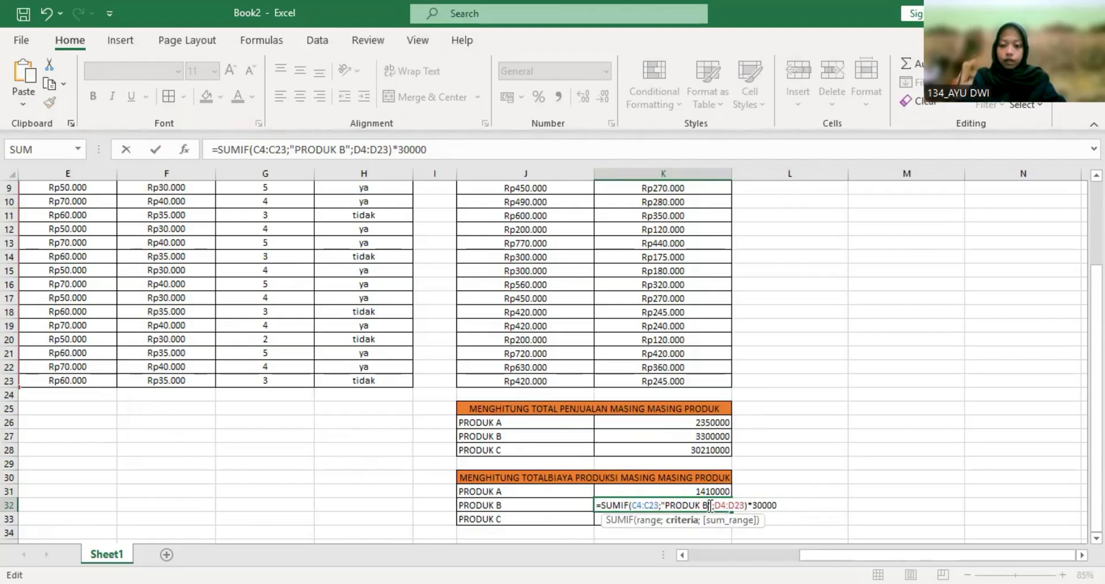
pyautogui.click(764, 505)
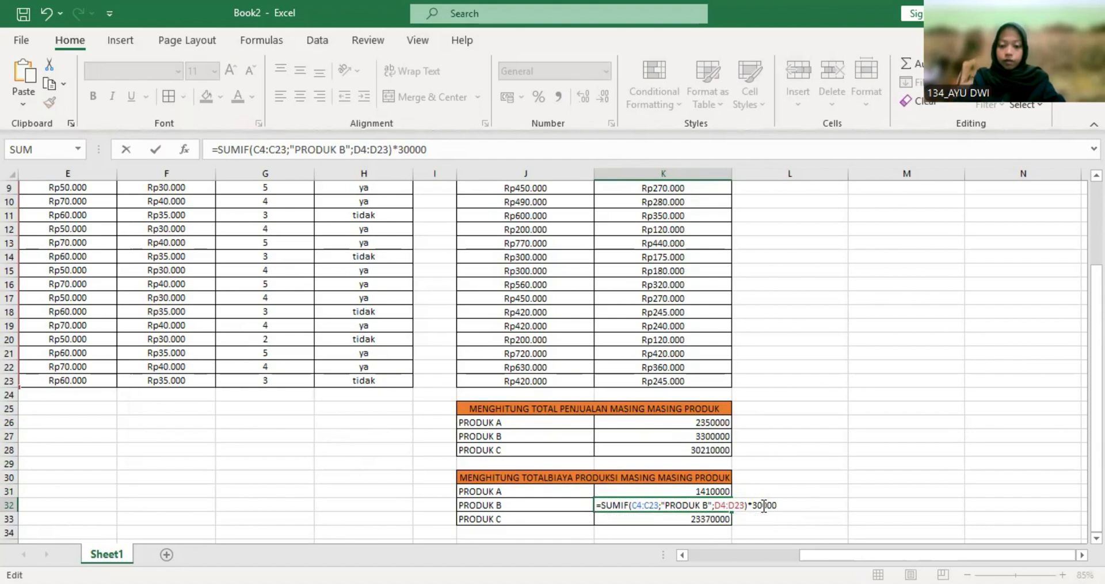
pyautogui.press('Return')
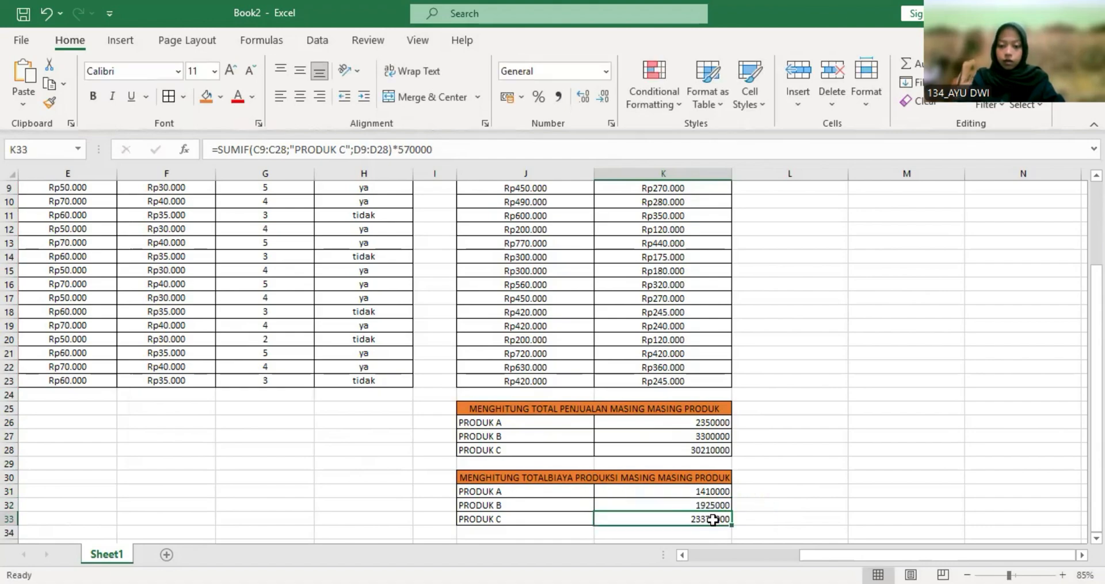
# Step: Replace the formula in K33 with the copied K31 formula text
pyautogui.doubleClick(664, 520)
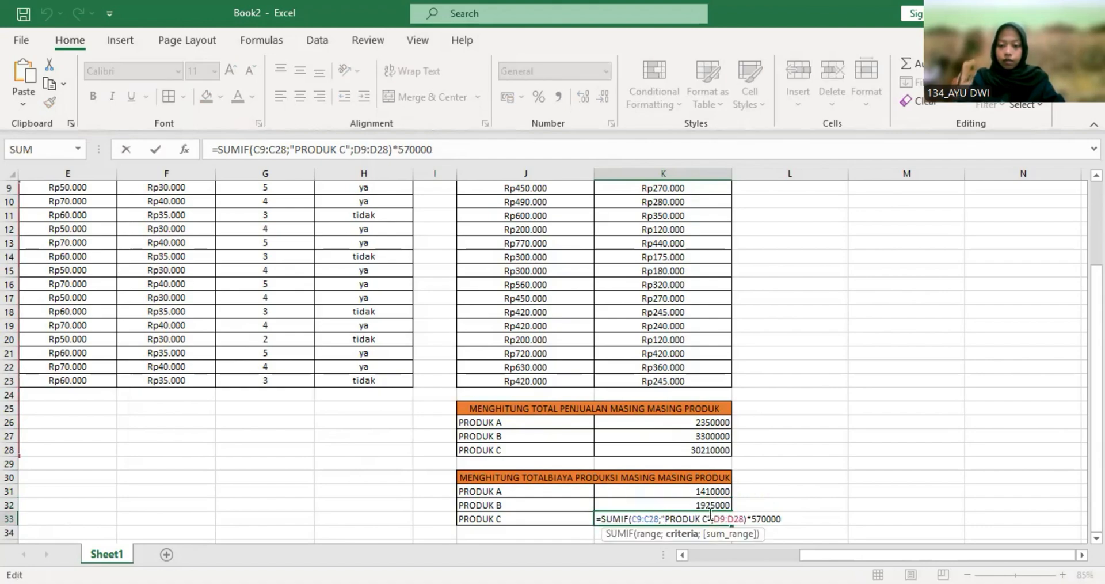
pyautogui.moveTo(783, 518); pyautogui.dragTo(593, 524)
pyautogui.hotkey('ctrl', 'v')
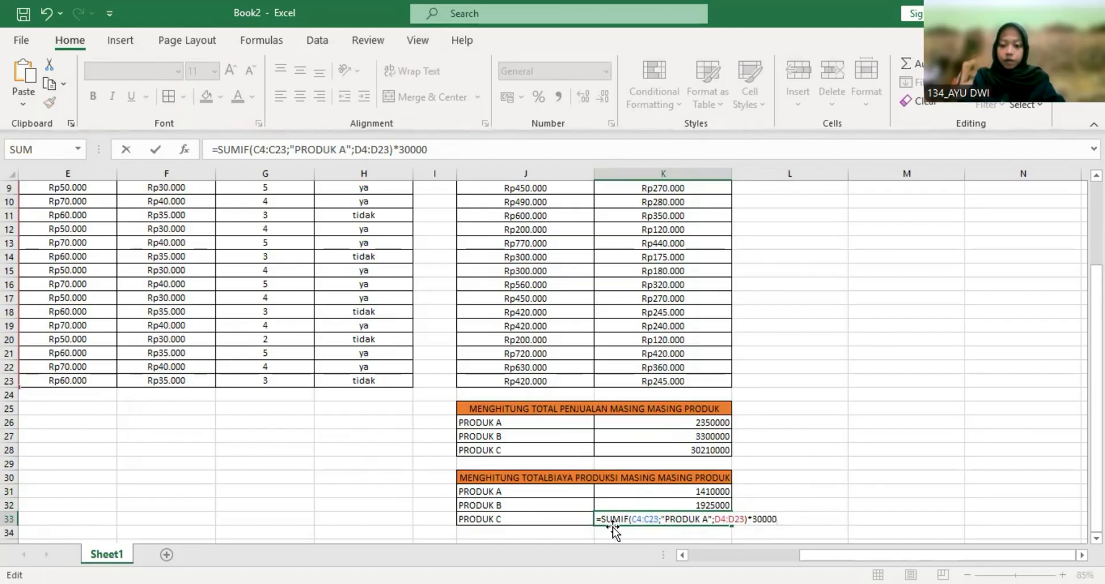
# Step: Change the K33 criterion to "PRODUK C" and its multiplier to 40000, the unit production cost of produk c, and complete the formula
pyautogui.click(710, 514)
pyautogui.press('BackSpace')
pyautogui.write('C')
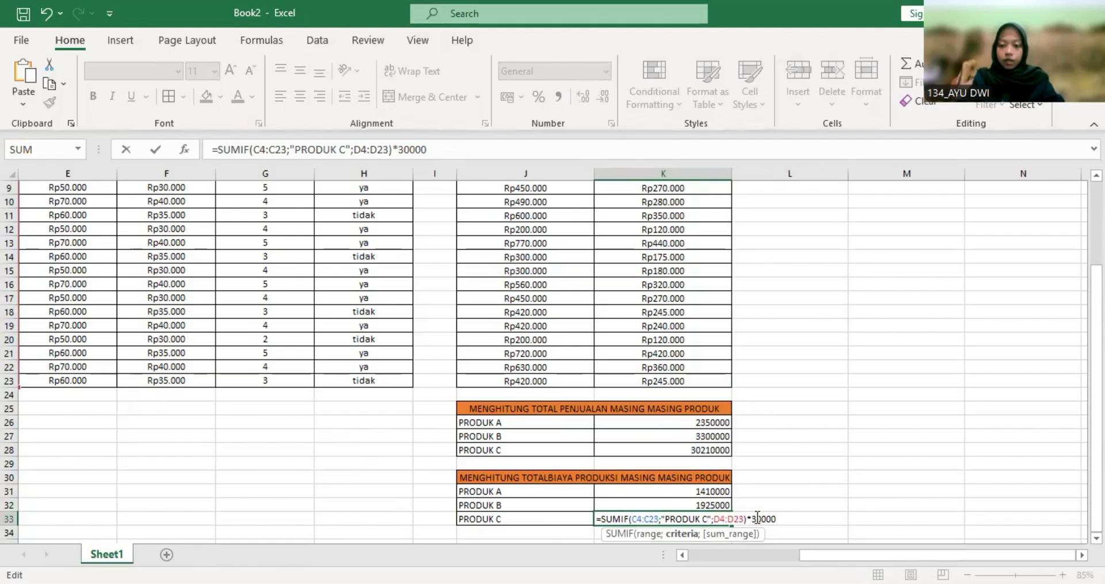
pyautogui.click(759, 518)
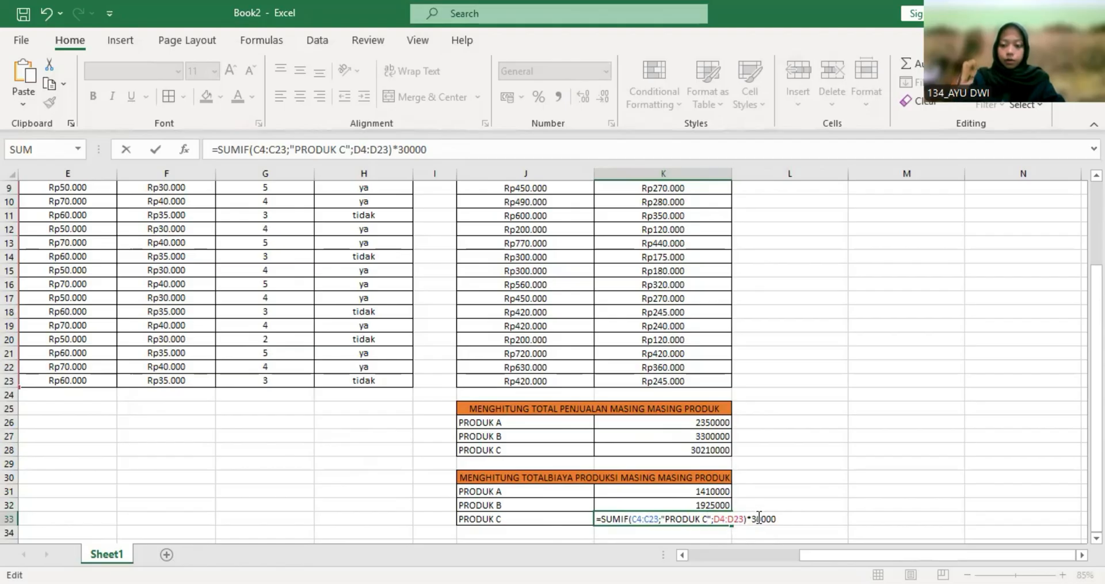
pyautogui.press('BackSpace')
pyautogui.write('4')
pyautogui.press('Return')
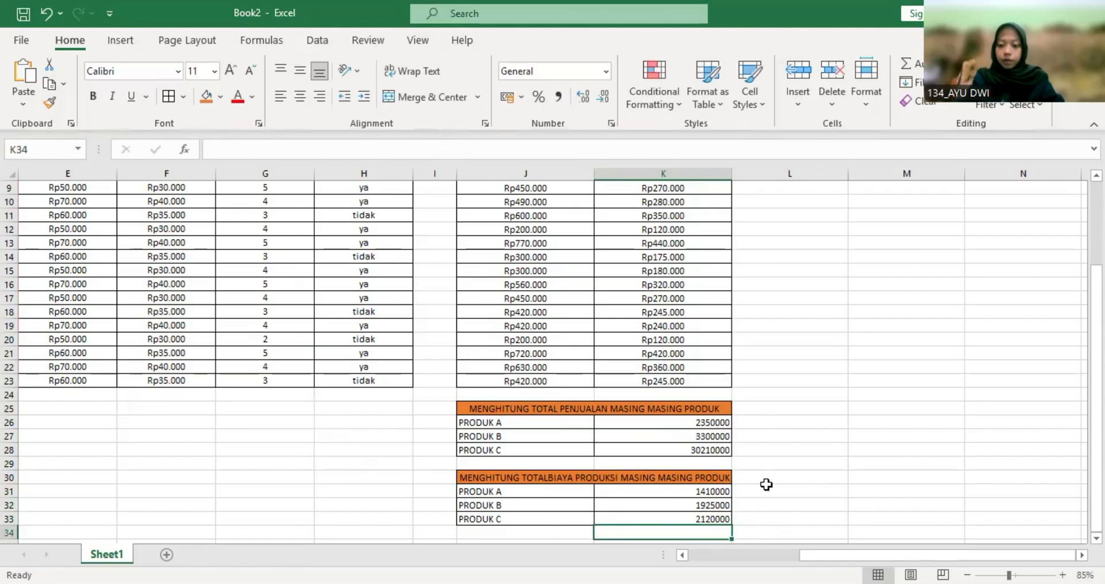
# Step: Format the product sales totals in K26:K28 as Rp currency with 0 decimal places
pyautogui.scroll(-1, 766, 486)
pyautogui.moveTo(709, 381); pyautogui.dragTo(714, 408)
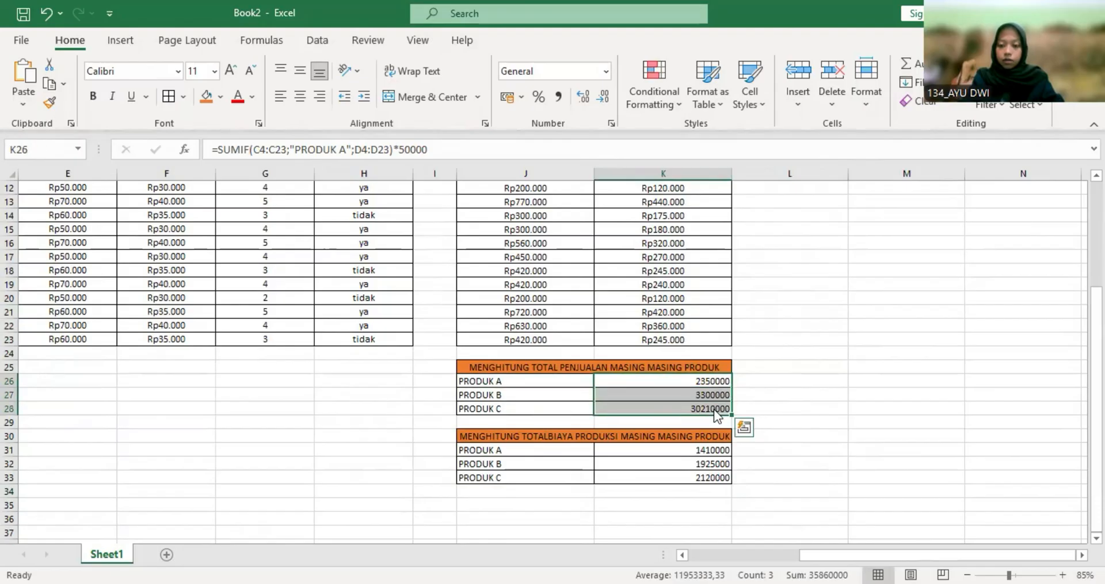
pyautogui.rightClick(714, 409)
pyautogui.click(758, 502)
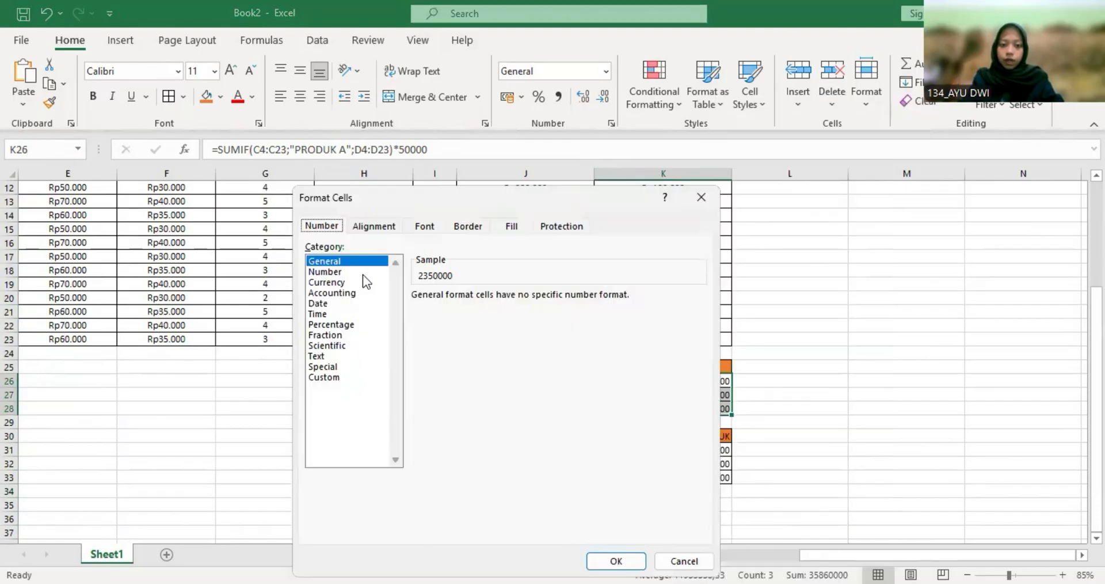
pyautogui.click(362, 282)
pyautogui.click(522, 300)
pyautogui.click(521, 300)
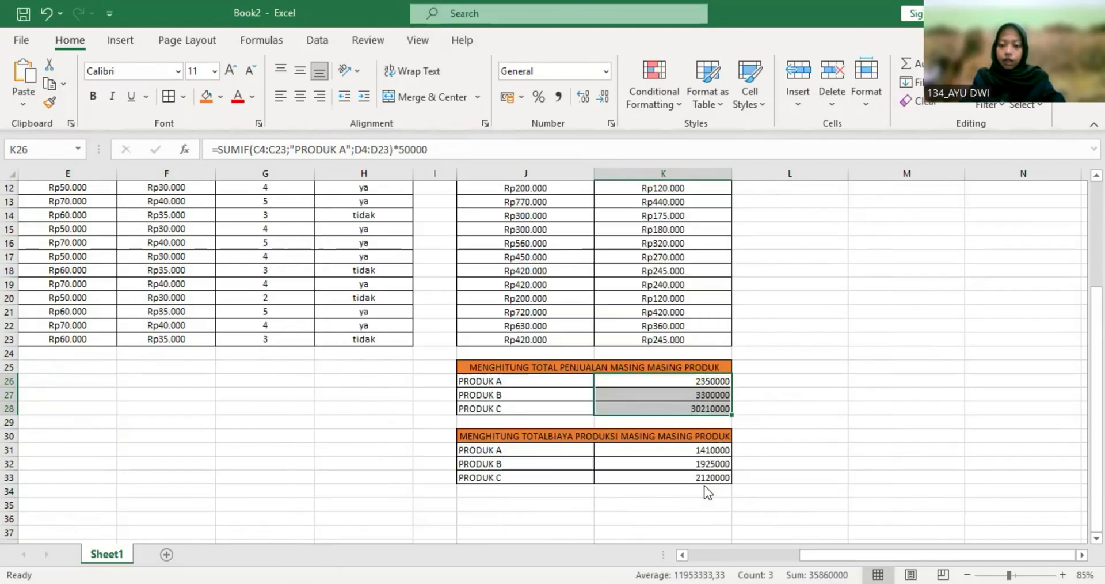
pyautogui.click(616, 561)
# Step: Format the product production cost totals in K31:K33 as Rp currency with 0 decimal places
pyautogui.moveTo(679, 450); pyautogui.dragTo(691, 478)
pyautogui.rightClick(691, 478)
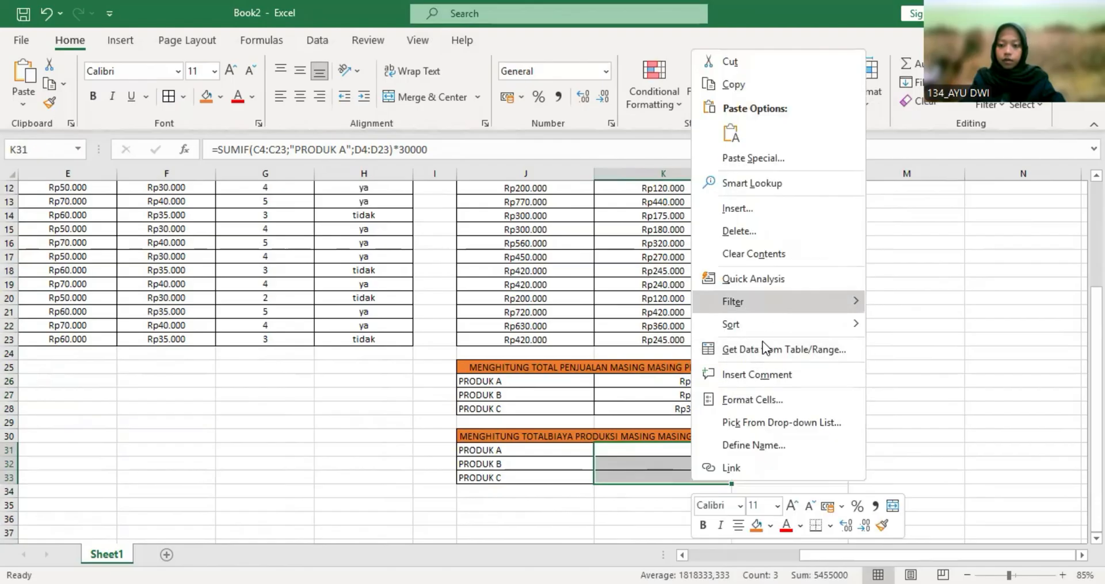
pyautogui.click(752, 400)
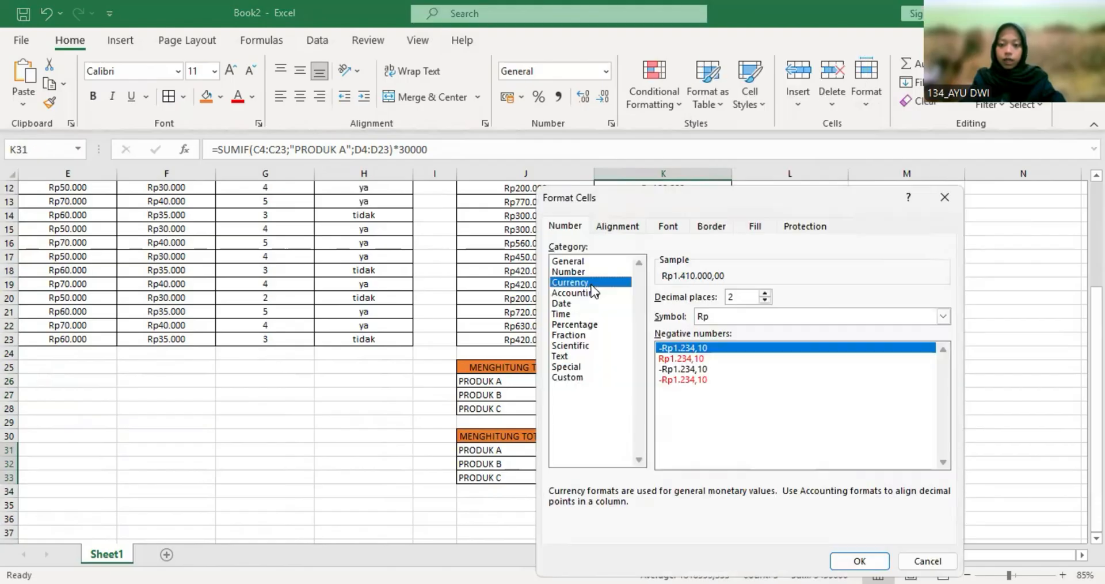
pyautogui.click(764, 300)
pyautogui.click(765, 300)
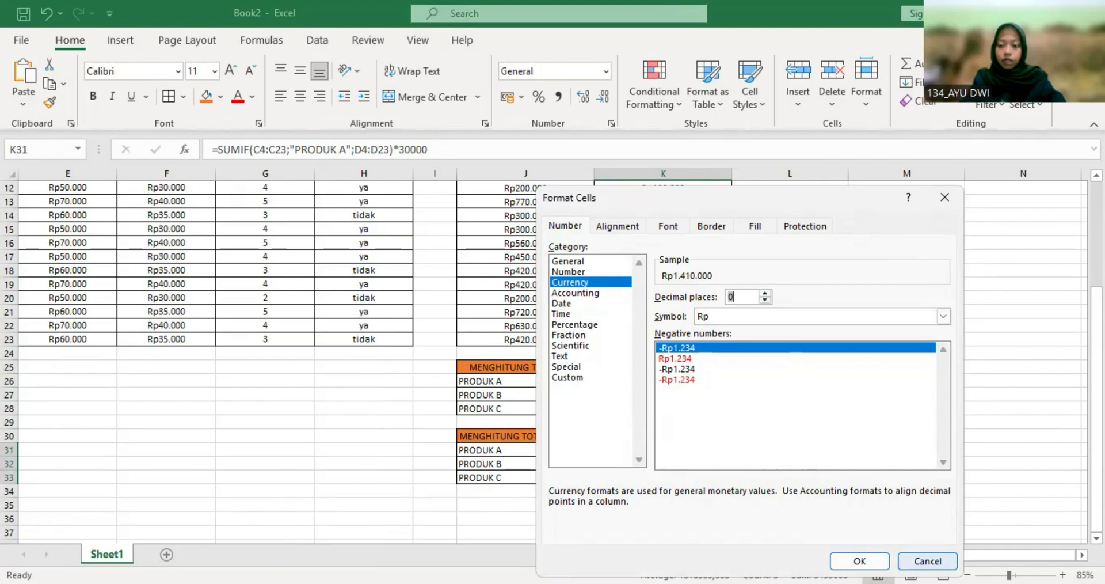
pyautogui.click(870, 562)
# Step: Enter the heading "SURVEI KEPUASAN" in B26, below the DATA AWAL table
pyautogui.scroll(4, 576, 500)
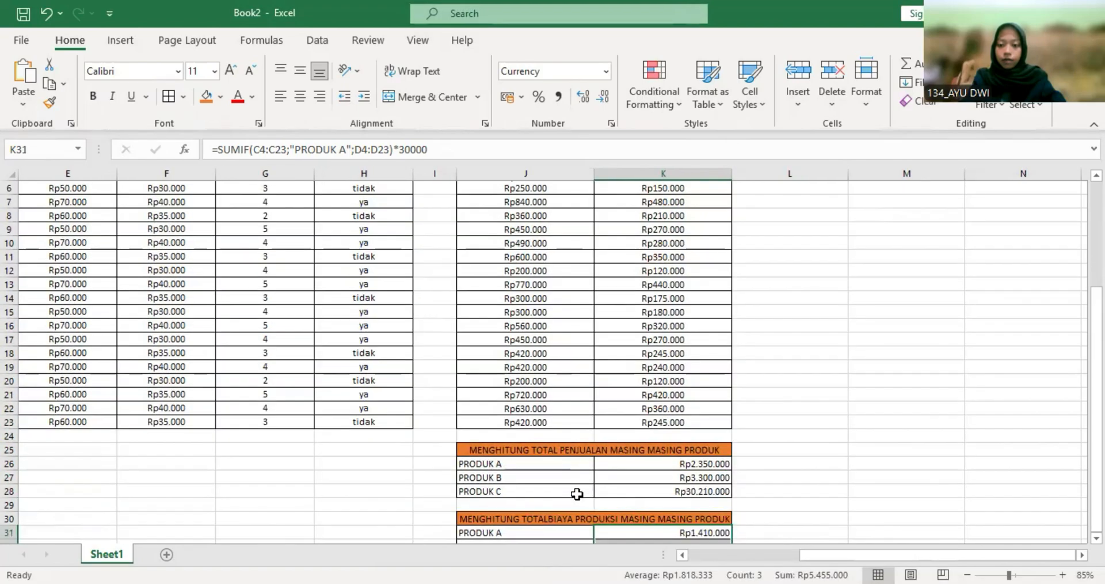
pyautogui.hscroll(1, 651, 202)
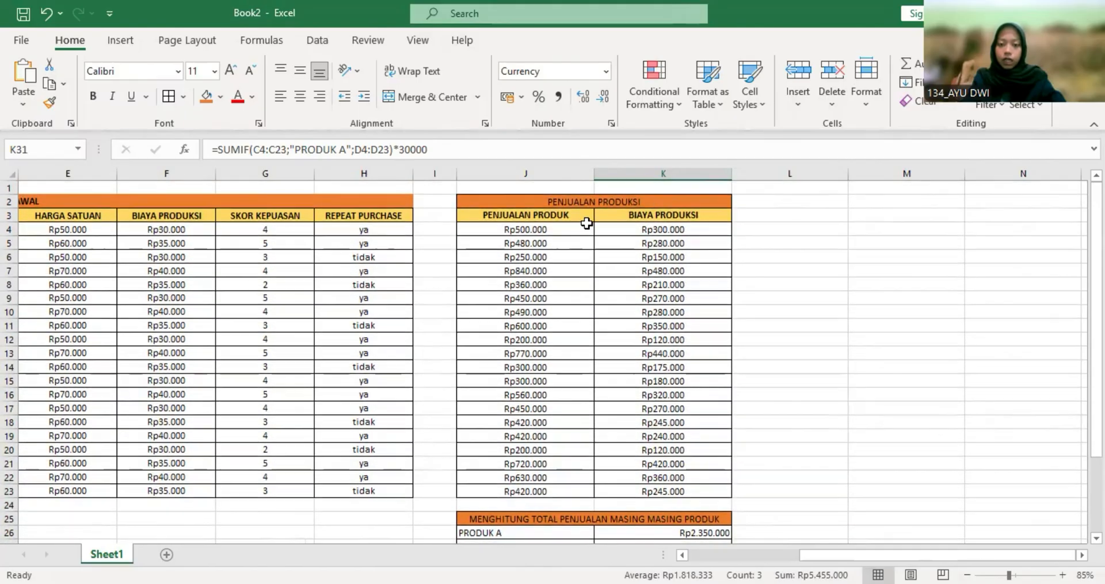
pyautogui.scroll(-3, 586, 224)
pyautogui.scroll(-1, 586, 223)
pyautogui.hscroll(-4, 588, 221)
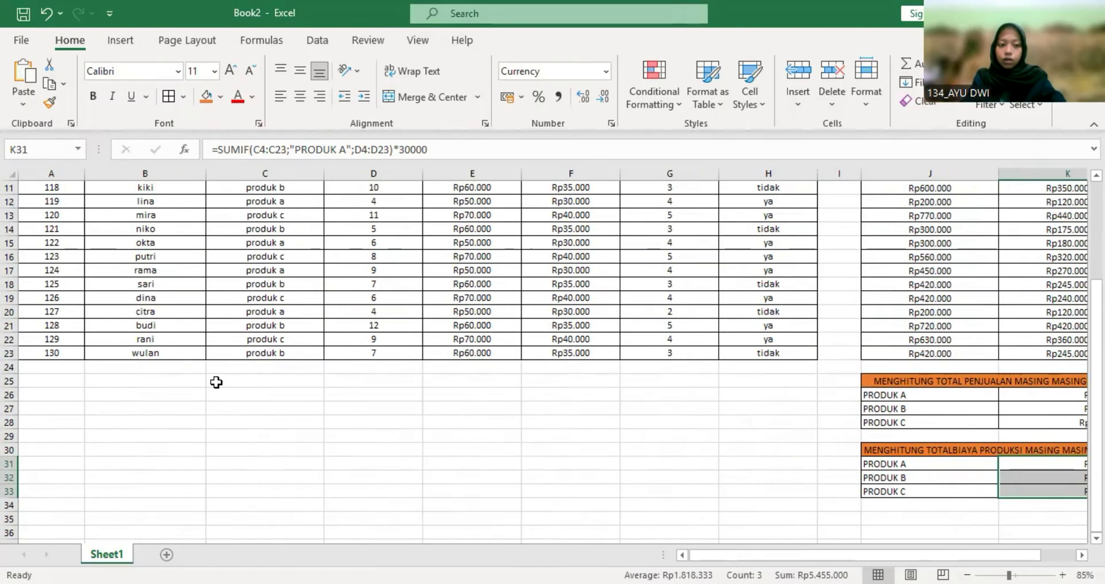
pyautogui.click(123, 396)
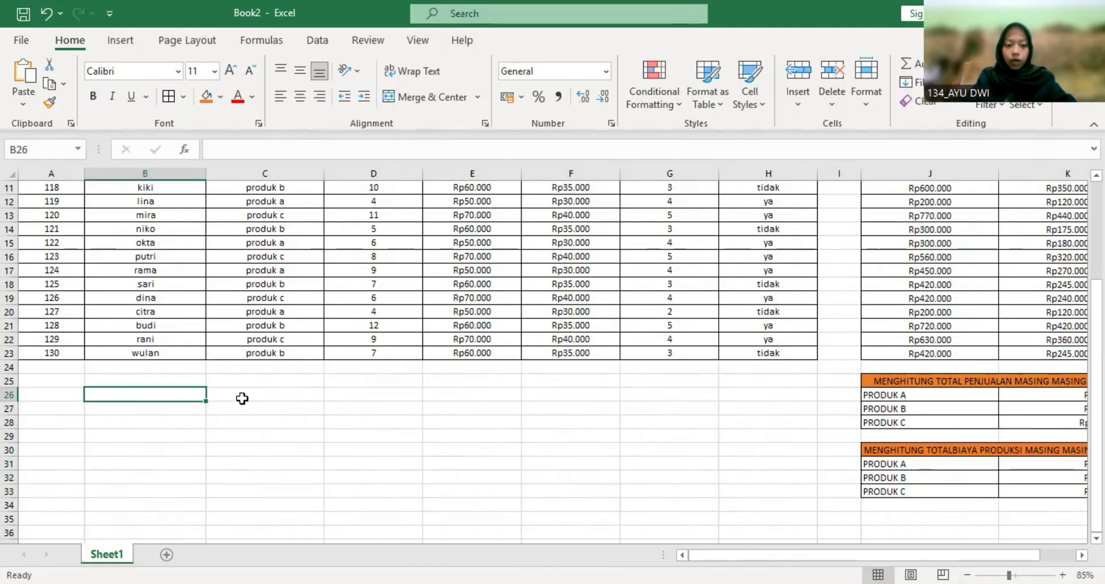
pyautogui.write('S')
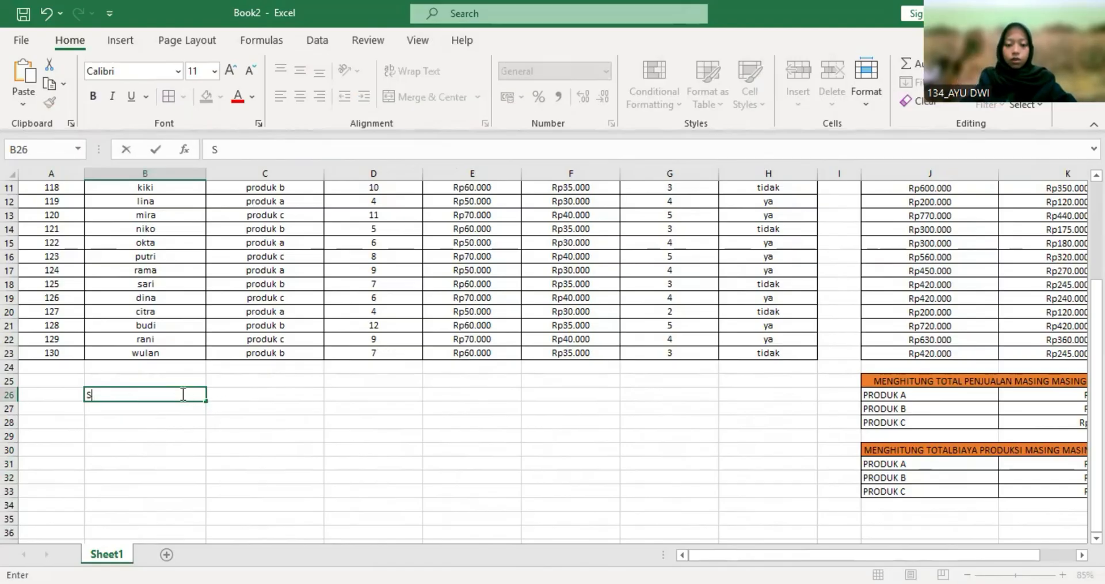
pyautogui.write('URVEU')
pyautogui.write(' KEPUASAN')
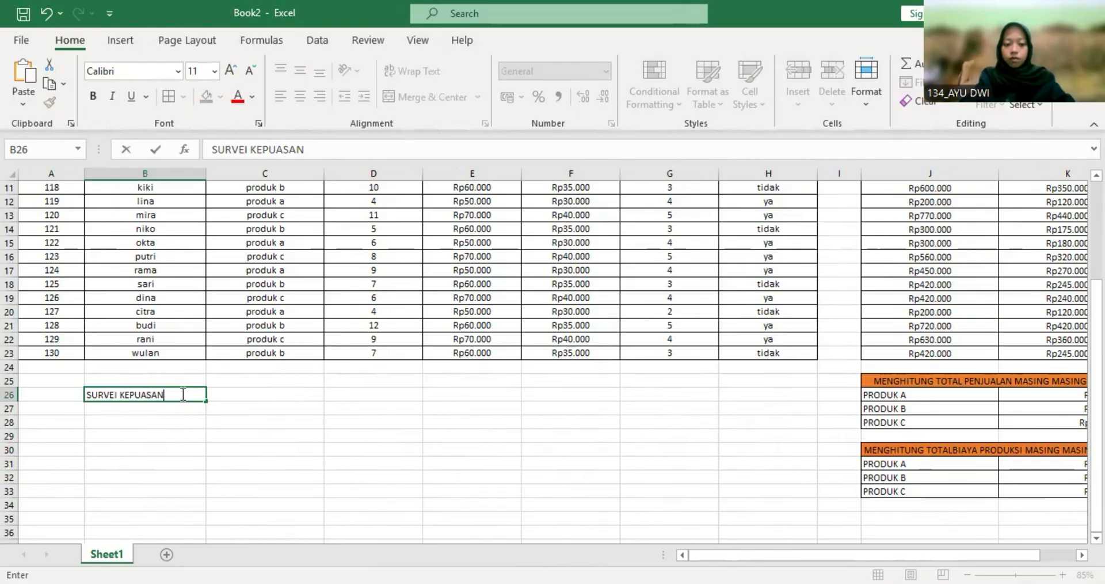
pyautogui.press('Return')
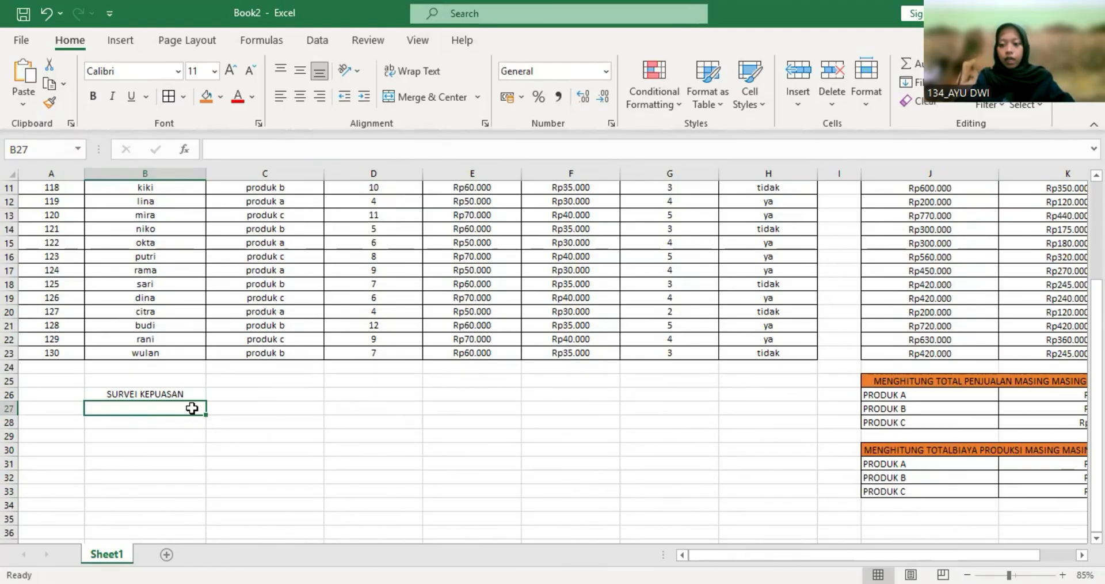
# Step: Enter the labels "RATA RATA KEPUASAN", "KEPUASAN TERTINGGI" and "KEPUASAN TERENDAH" in B27, B28 and B29
pyautogui.write('RATA RATA')
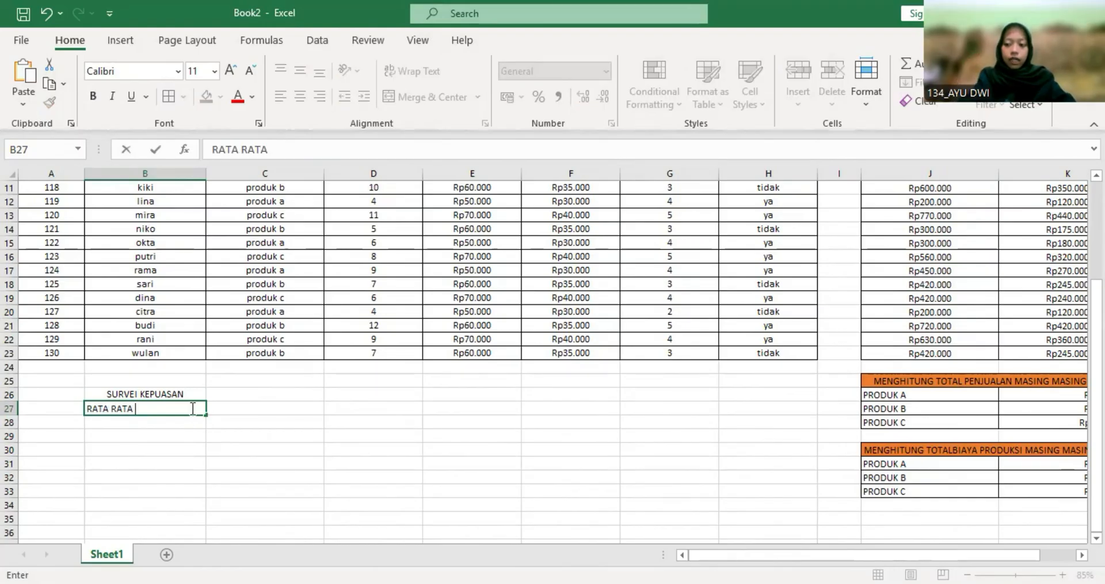
pyautogui.write(' KEPUASAN')
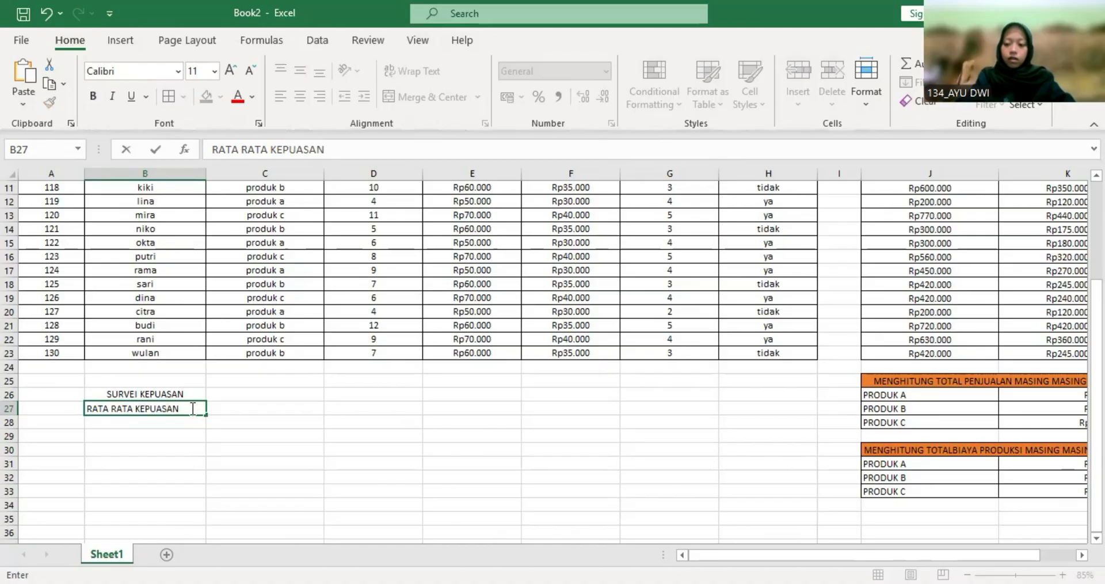
pyautogui.press('Return')
pyautogui.write('KEP')
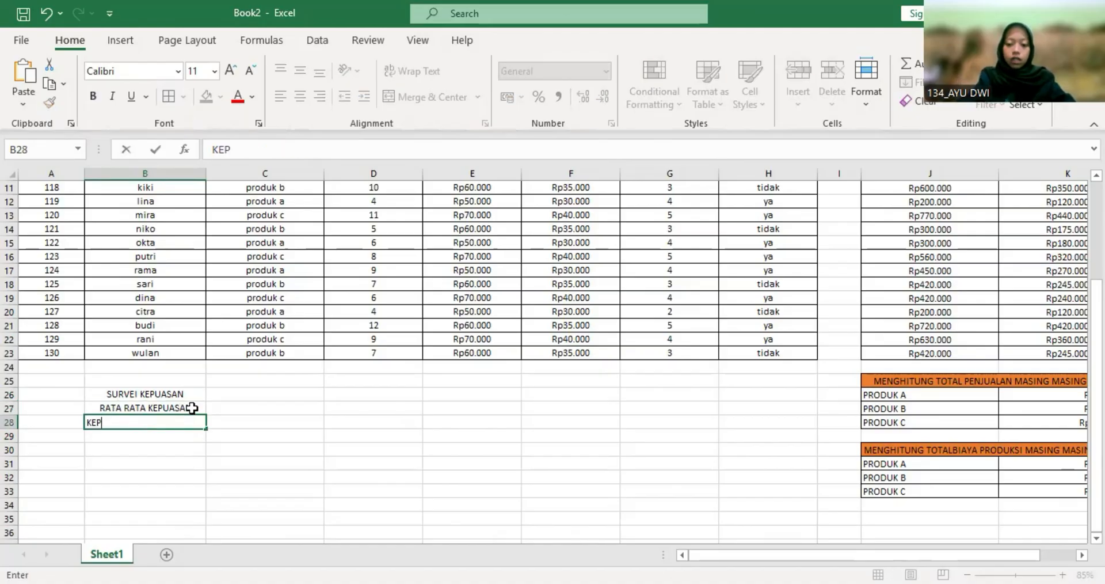
pyautogui.write('UASAN TERTINGGI')
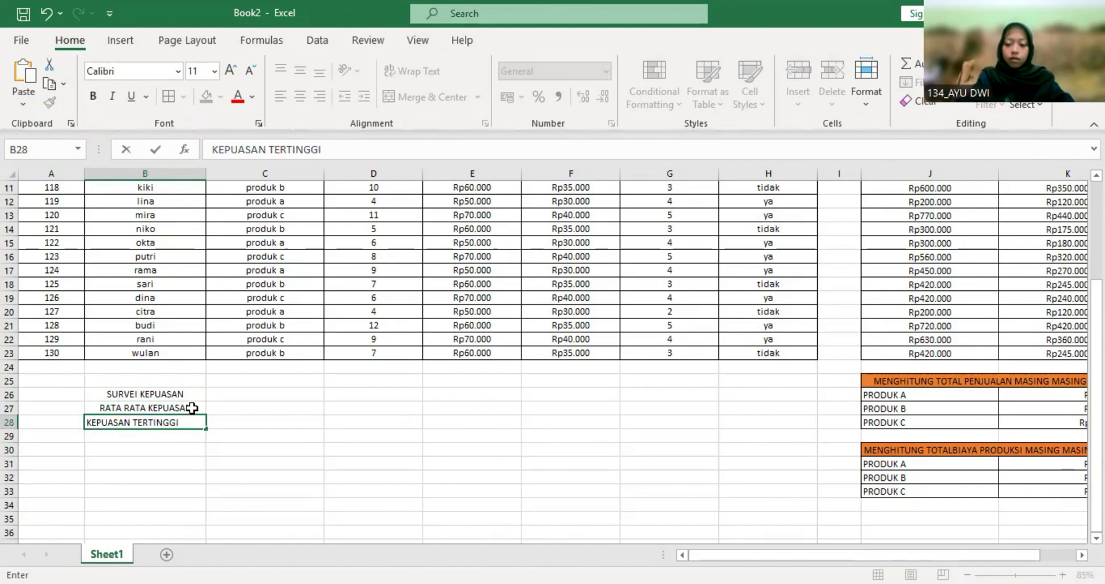
pyautogui.press('Return')
pyautogui.write('KEPU')
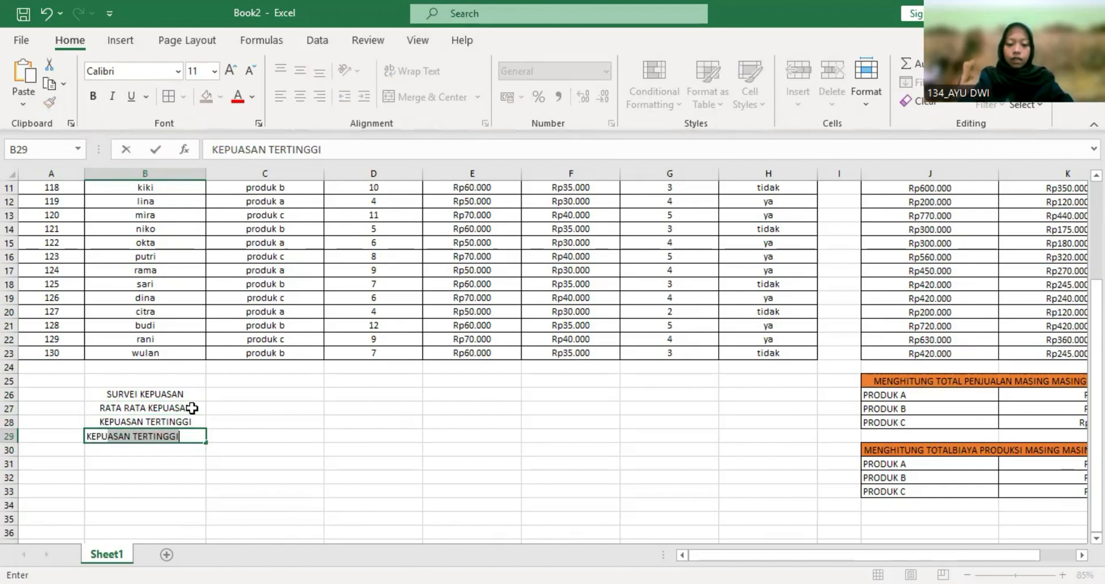
pyautogui.write('ASAN TE')
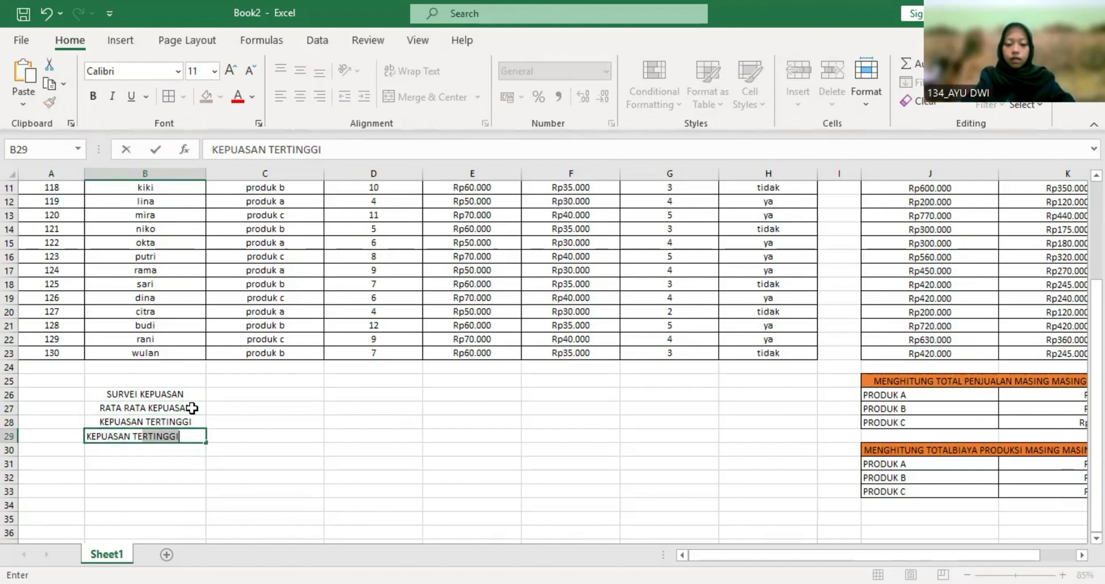
pyautogui.write('RENDAH')
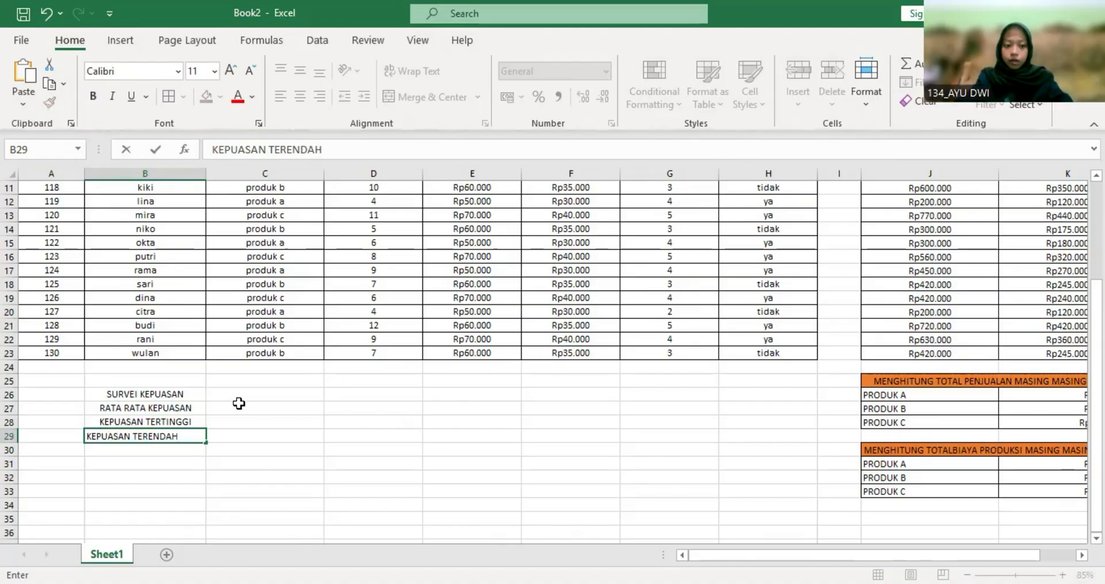
# Step: Calculate the average satisfaction score in C27 with AVERAGE over G4:G23
pyautogui.click(261, 407)
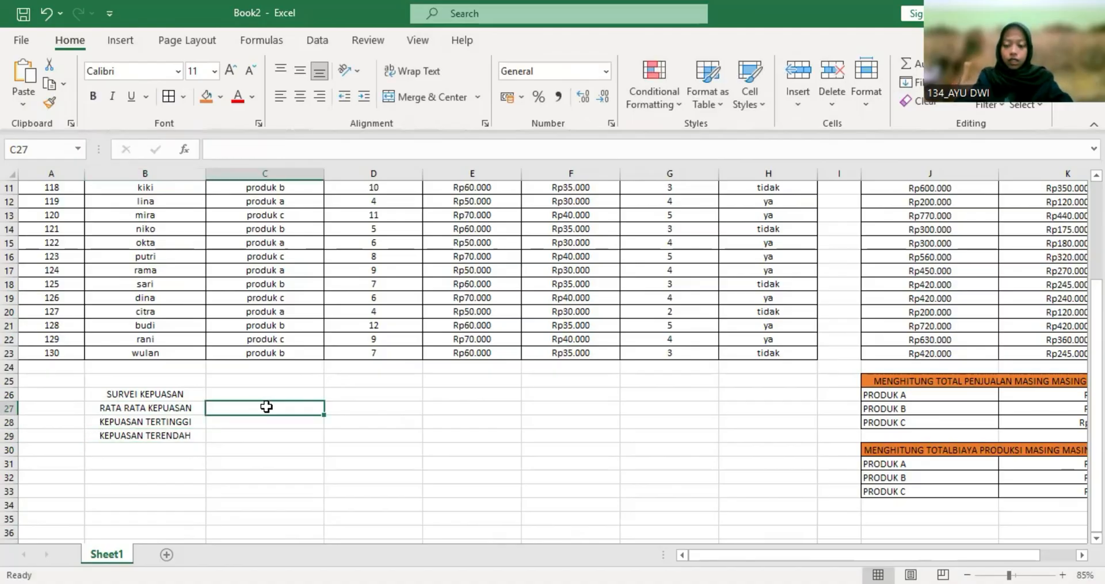
pyautogui.write('=')
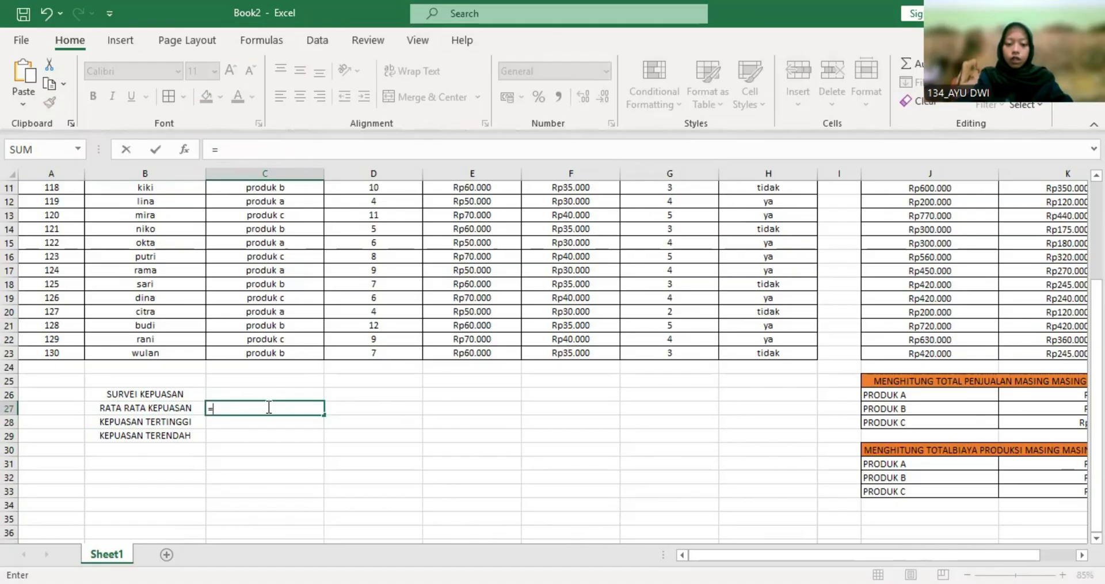
pyautogui.write('AVERAGE')
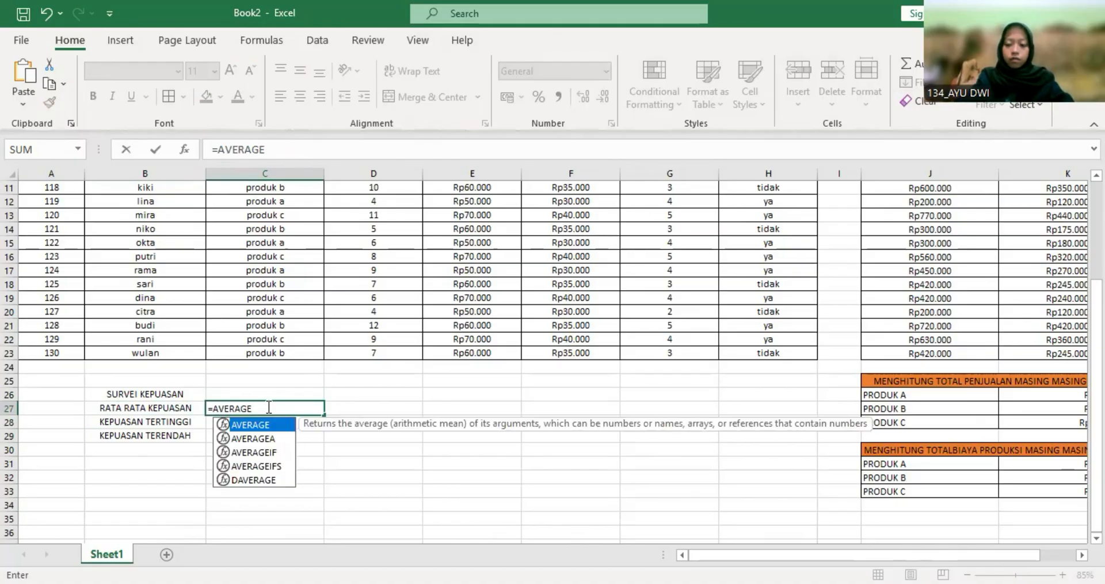
pyautogui.write('(')
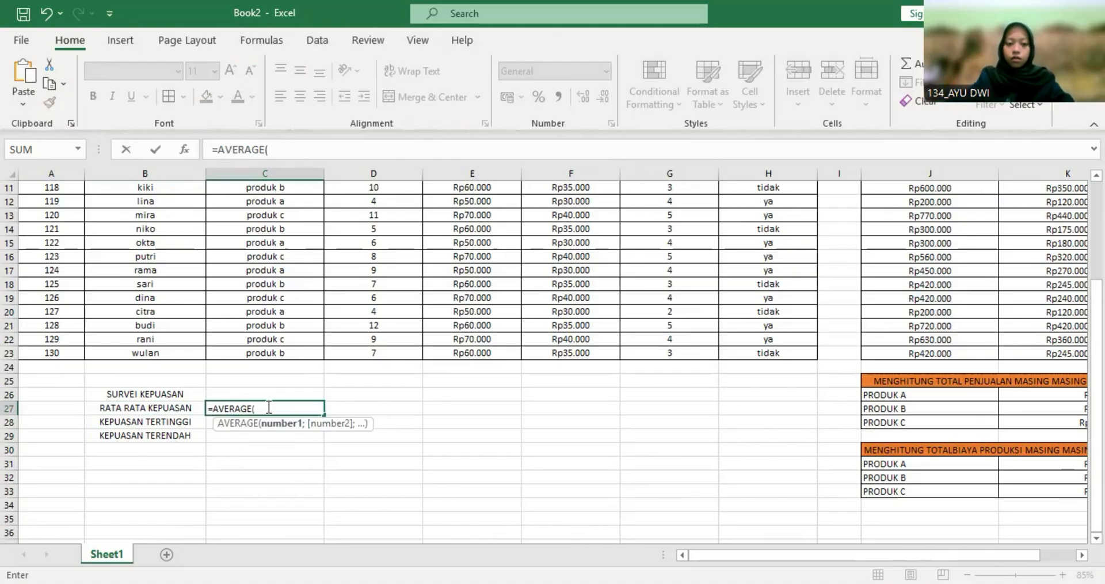
pyautogui.scroll(4, 224, 412)
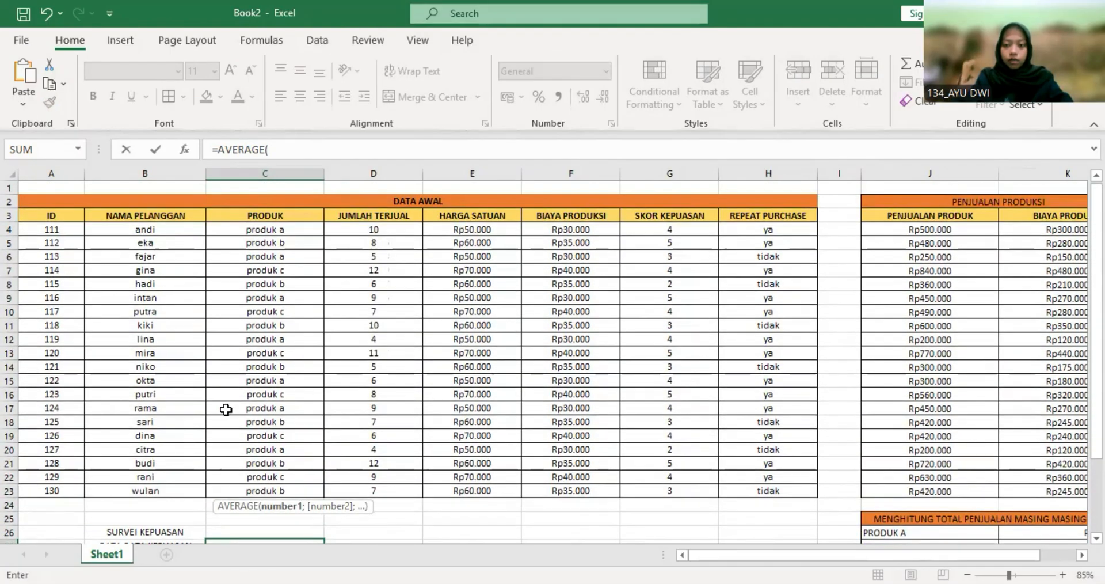
pyautogui.click(698, 229)
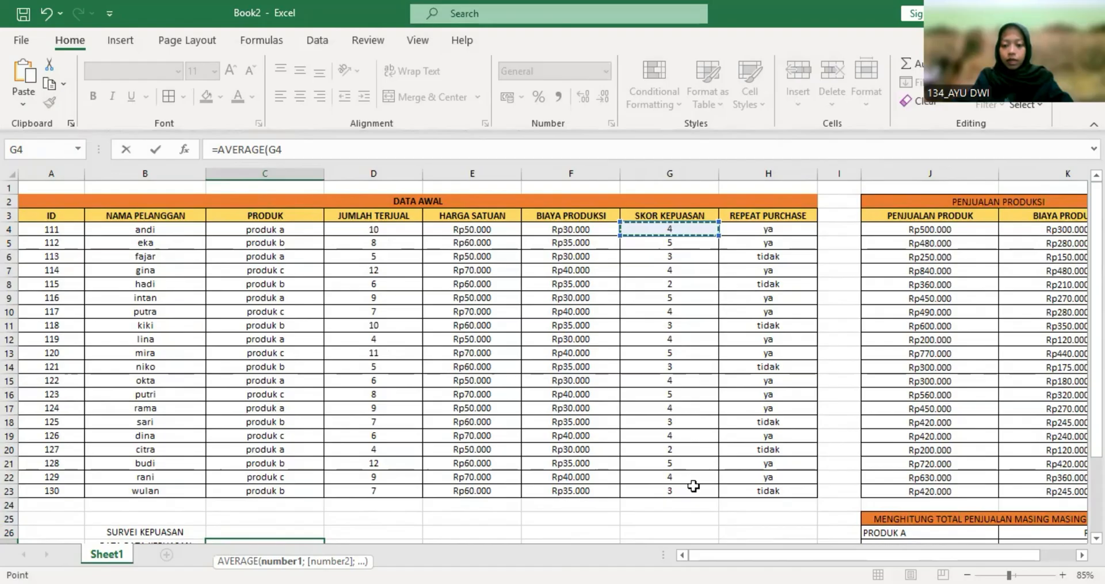
pyautogui.keyDown('shift'); pyautogui.click(694, 485); pyautogui.keyUp('shift')
pyautogui.scroll(-3, 694, 486)
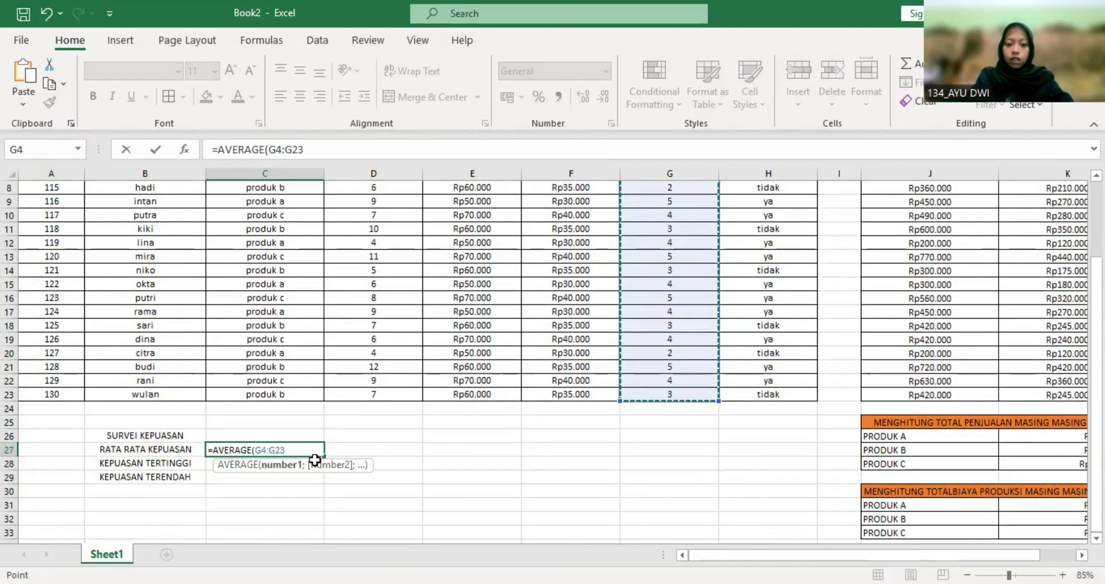
pyautogui.press('Return')
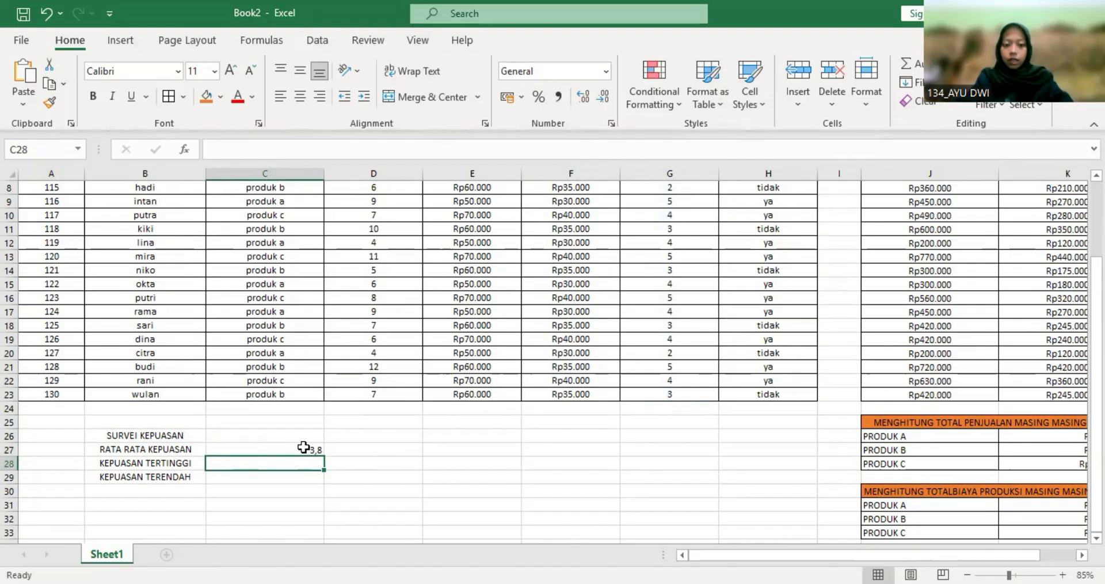
# Step: Calculate the highest satisfaction score in C28 with MAX over G4:G23
pyautogui.click(305, 449)
pyautogui.click(302, 463)
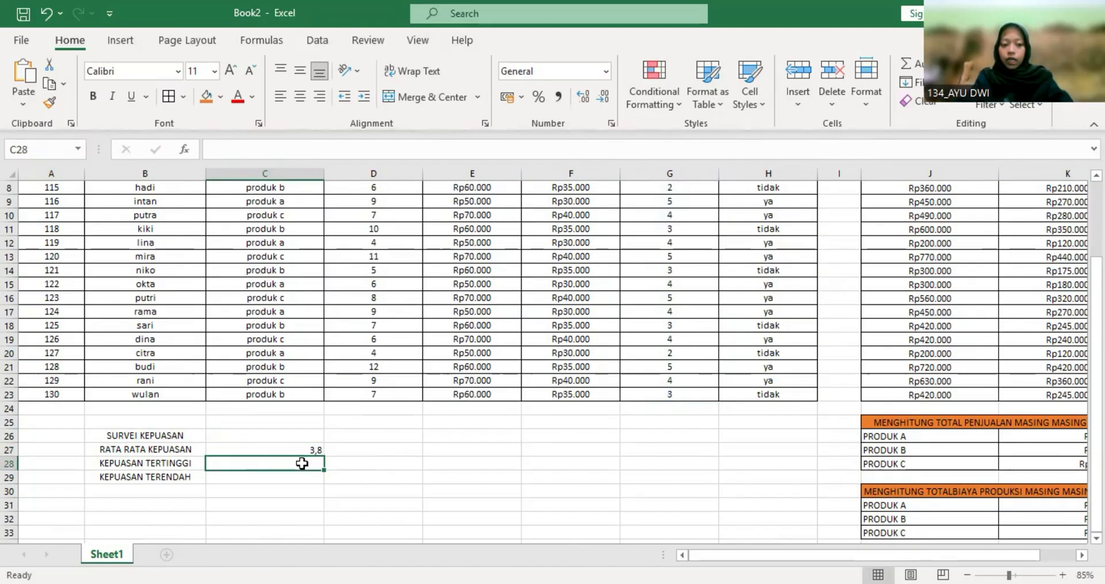
pyautogui.write('=')
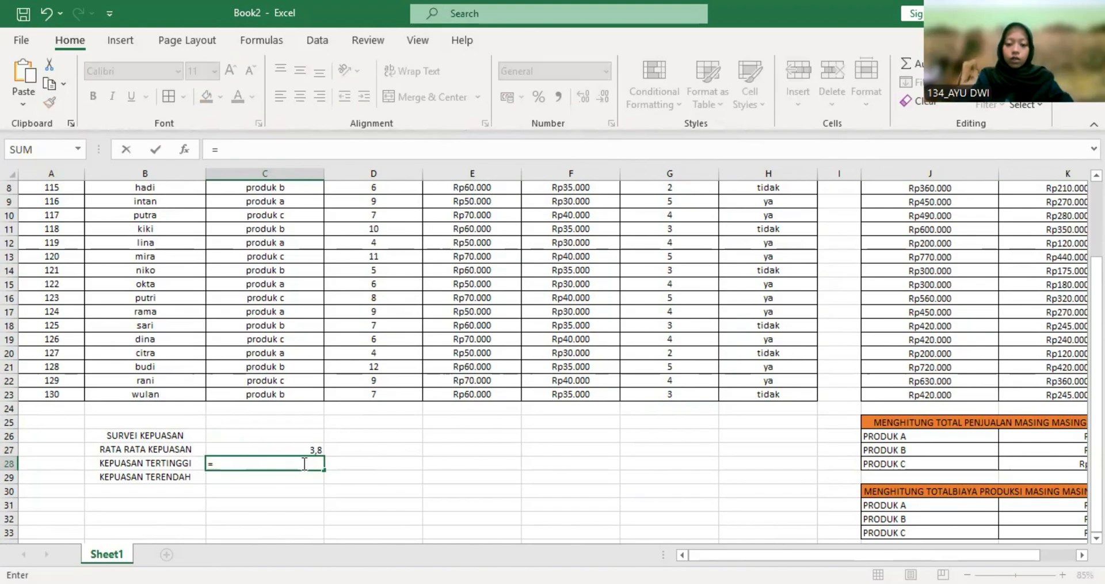
pyautogui.write('MAX')
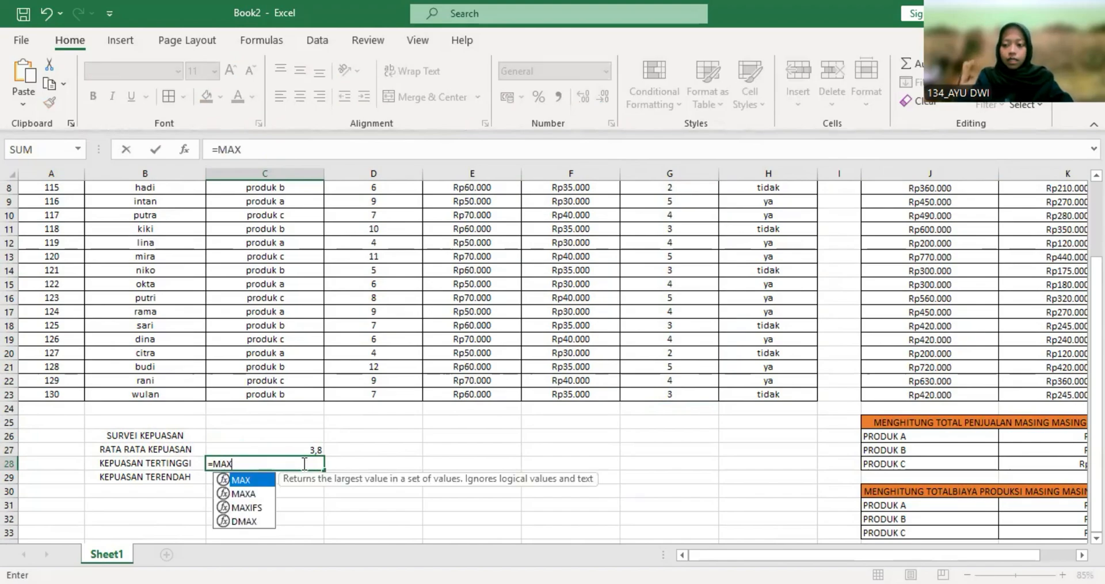
pyautogui.write('(')
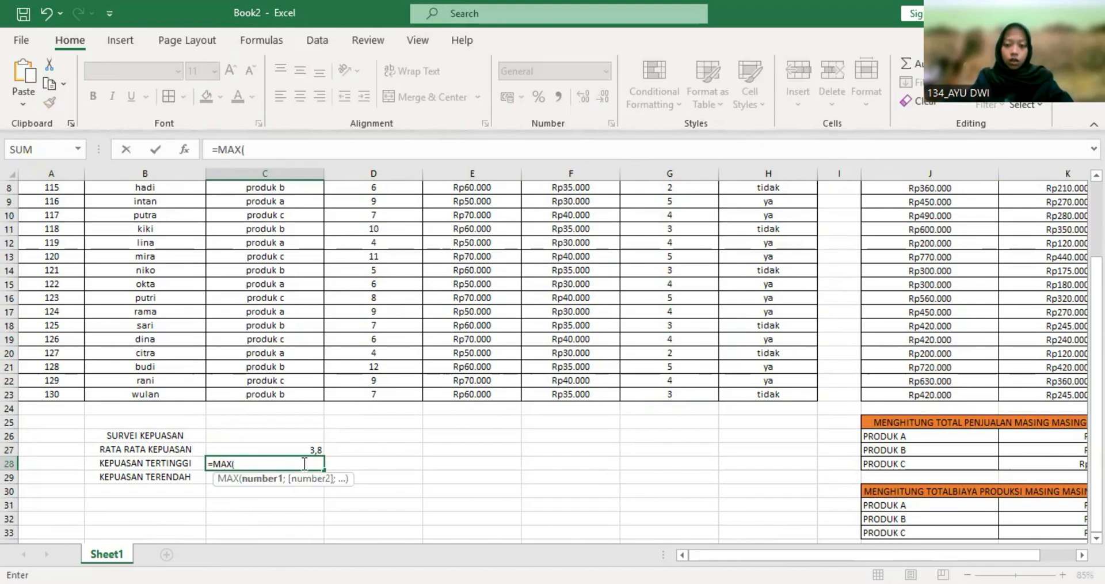
pyautogui.scroll(1, 640, 299)
pyautogui.scroll(2, 640, 299)
pyautogui.click(697, 216)
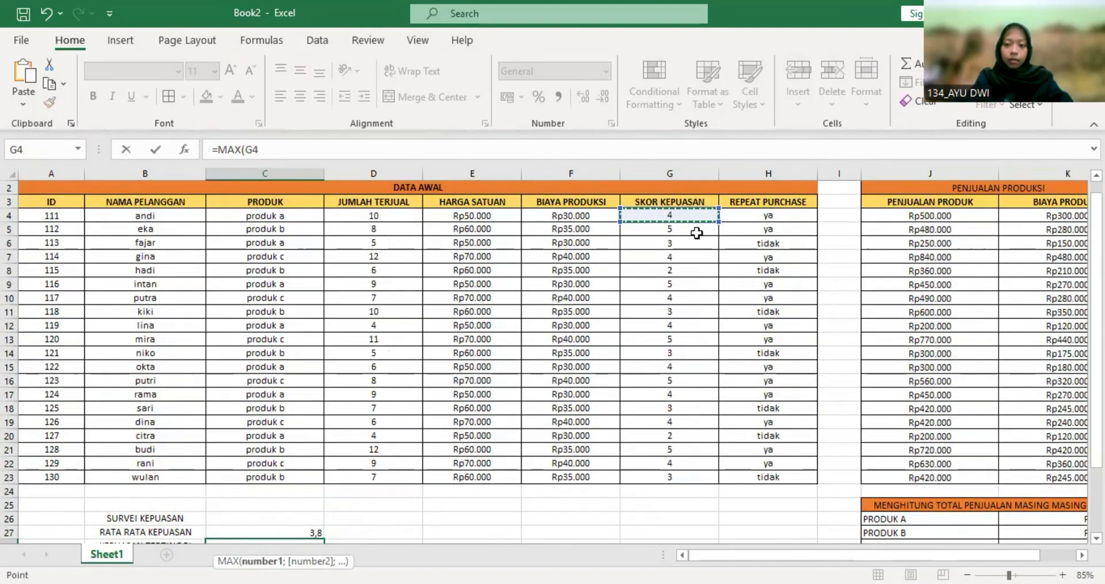
pyautogui.keyDown('shift'); pyautogui.click(686, 471); pyautogui.keyUp('shift')
pyautogui.scroll(-3, 685, 471)
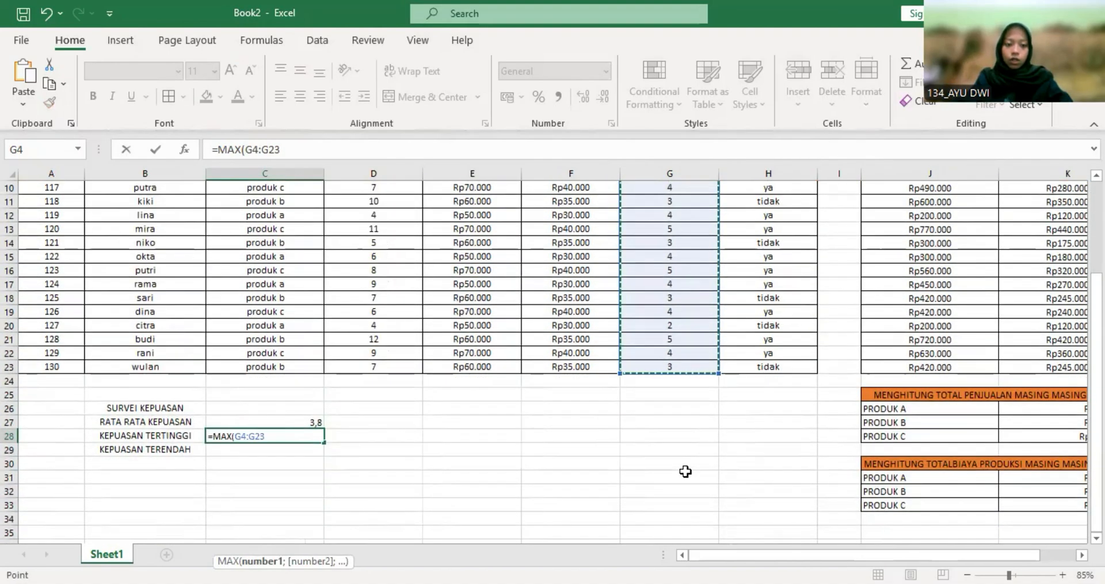
pyautogui.write(')')
pyautogui.press('Return')
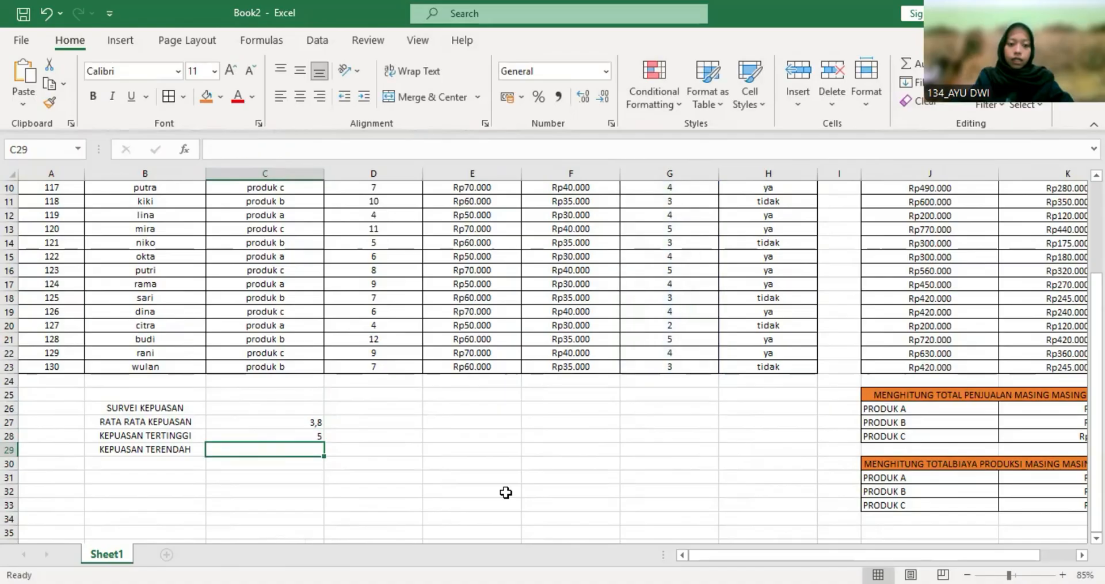
# Step: Calculate the lowest satisfaction score in C29 with MIN over G4:G23
pyautogui.write('=')
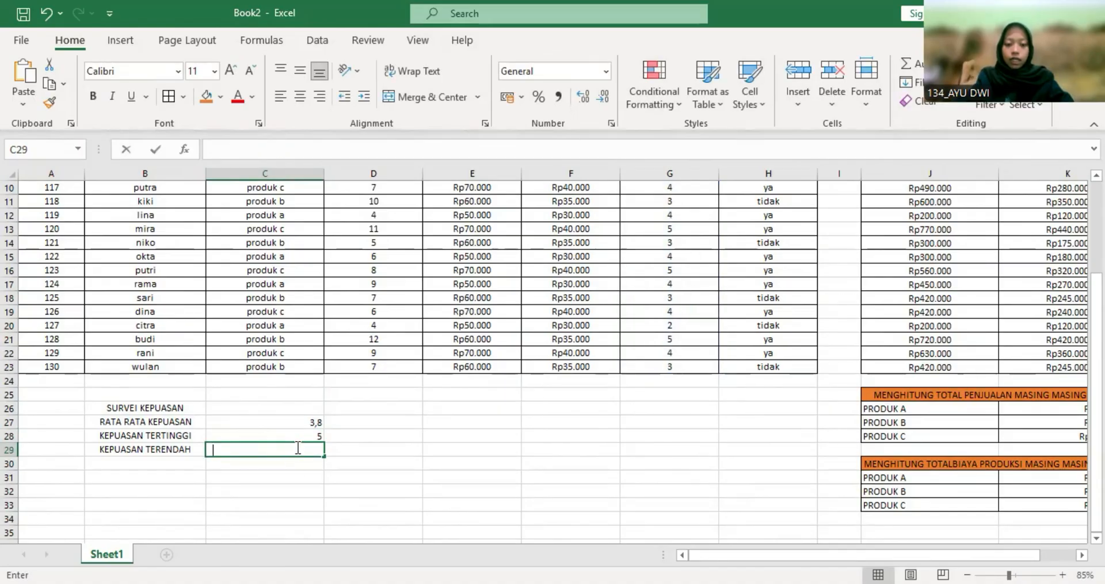
pyautogui.write('MIN')
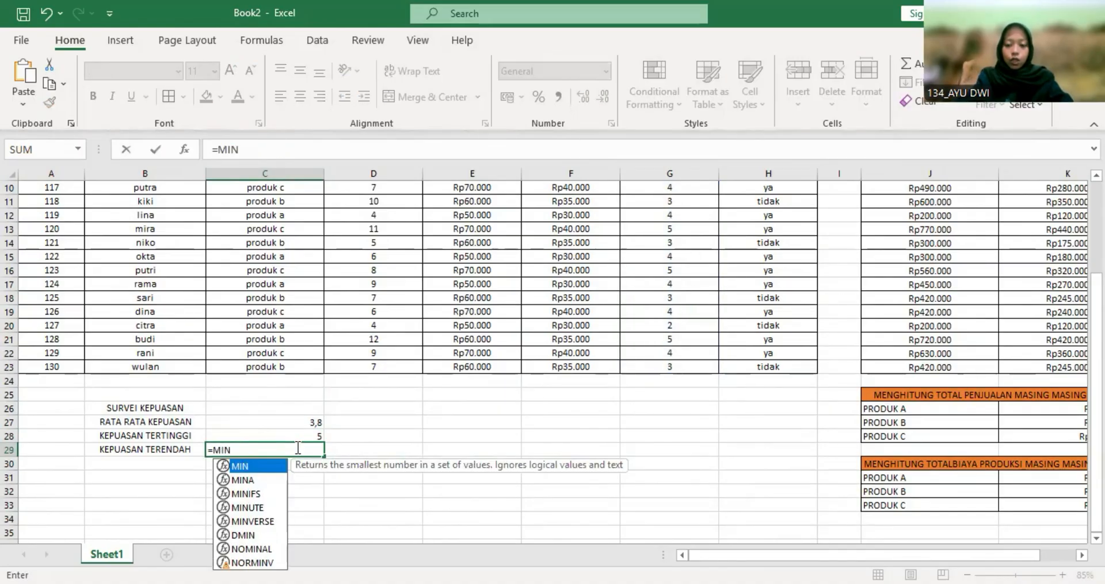
pyautogui.write('(')
pyautogui.scroll(3, 533, 373)
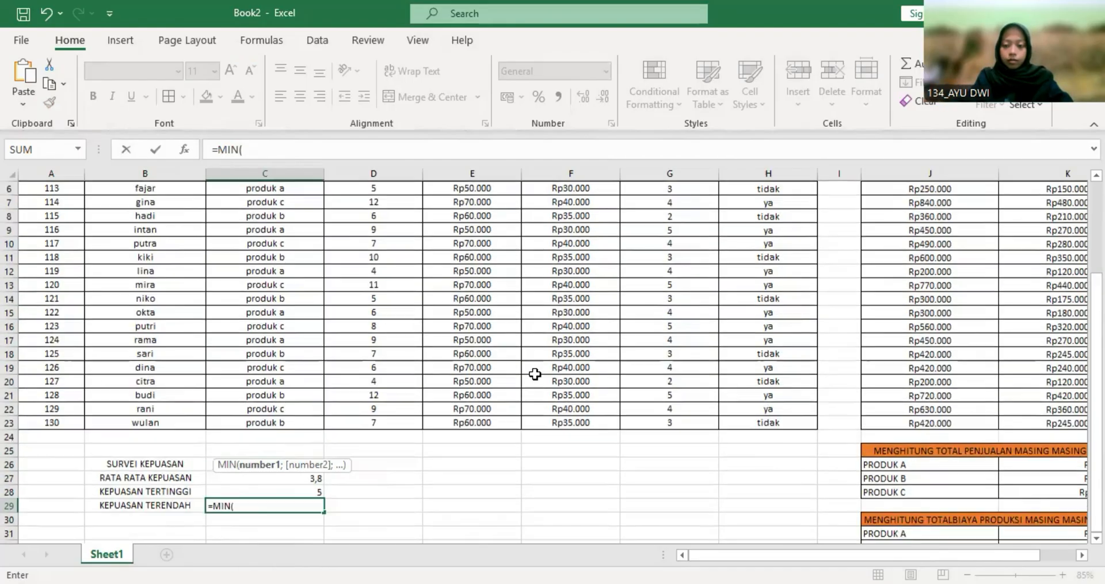
pyautogui.moveTo(697, 199); pyautogui.dragTo(689, 464)
pyautogui.scroll(-3, 689, 464)
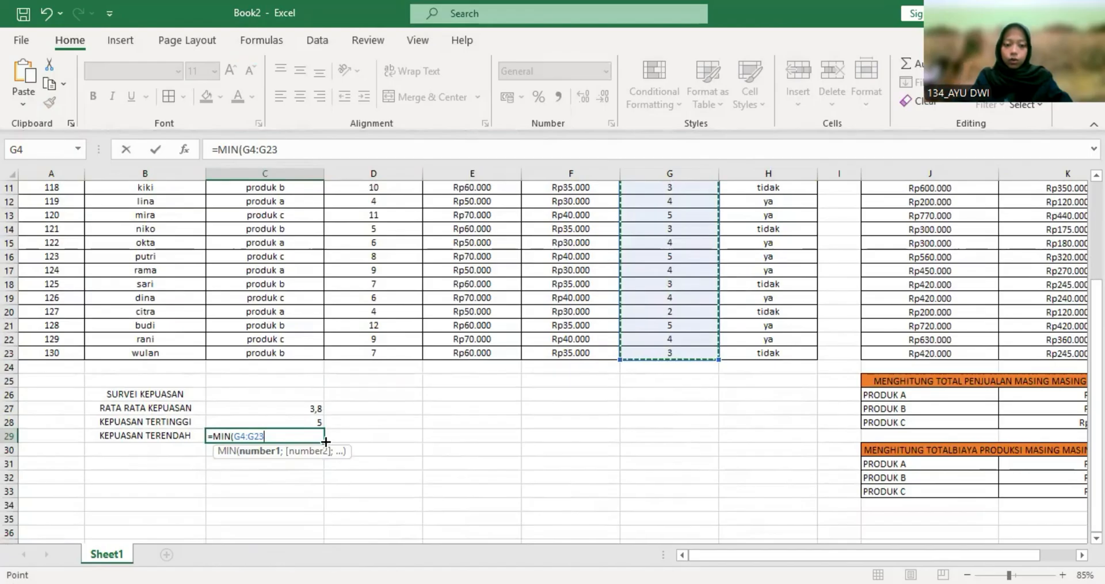
pyautogui.press('Return')
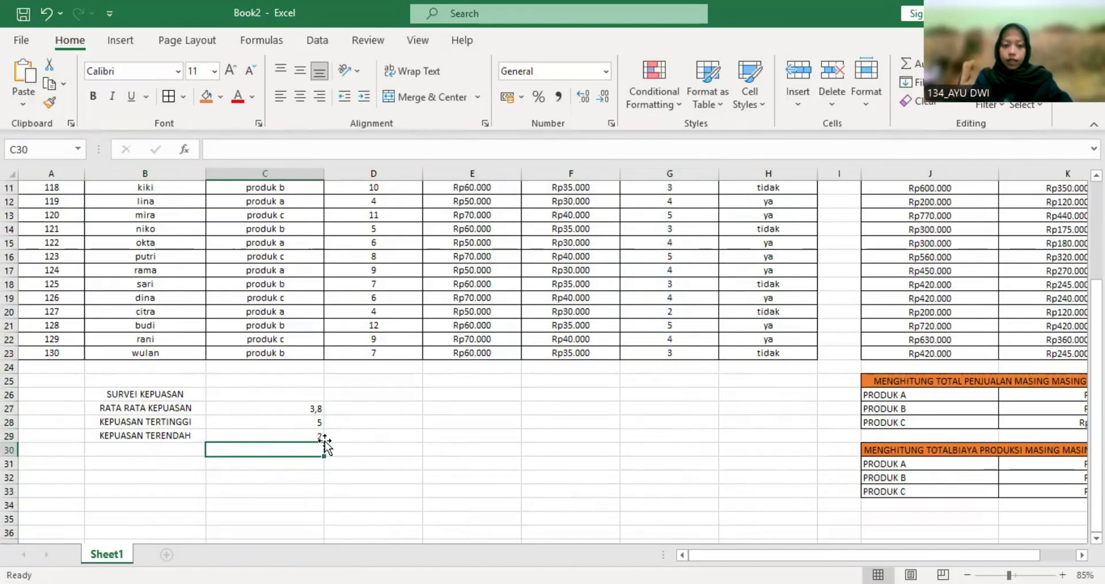
# Step: Merge and center the SURVEI KEPUASAN heading across B26:C26 and fill it with orange
pyautogui.click(392, 421)
pyautogui.moveTo(151, 396); pyautogui.dragTo(212, 397)
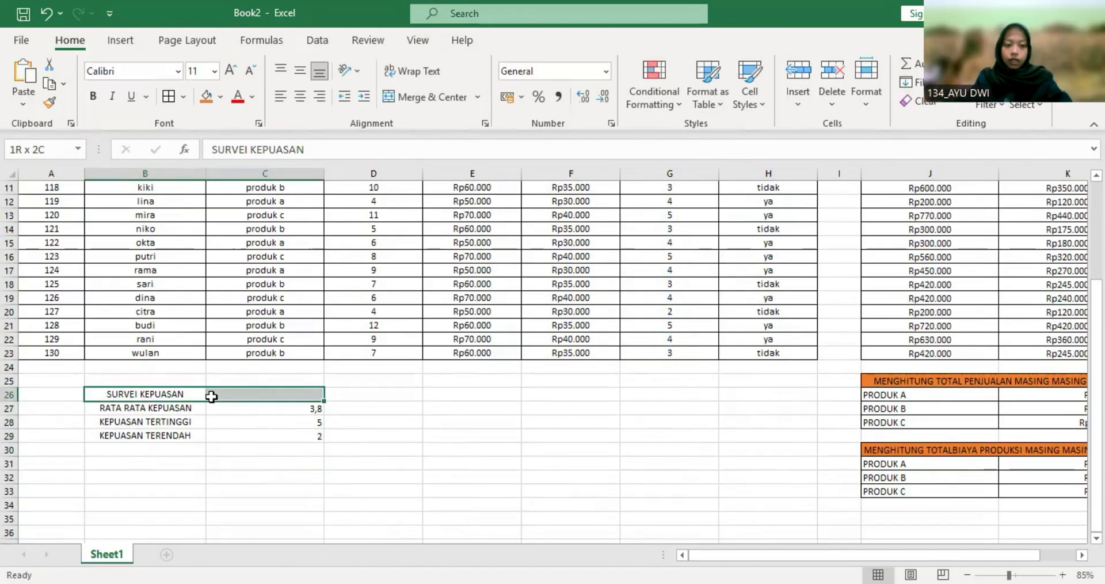
pyautogui.click(425, 97)
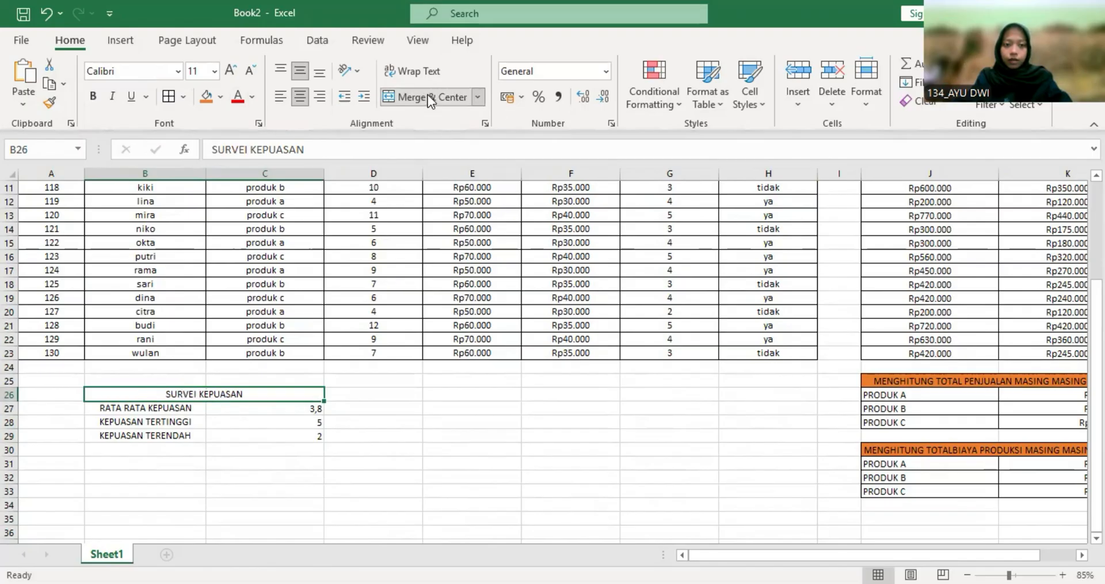
pyautogui.click(206, 96)
pyautogui.click(472, 380)
# Step: Apply all borders to the satisfaction survey table in B26:C29
pyautogui.moveTo(186, 397); pyautogui.dragTo(244, 434)
pyautogui.click(168, 96)
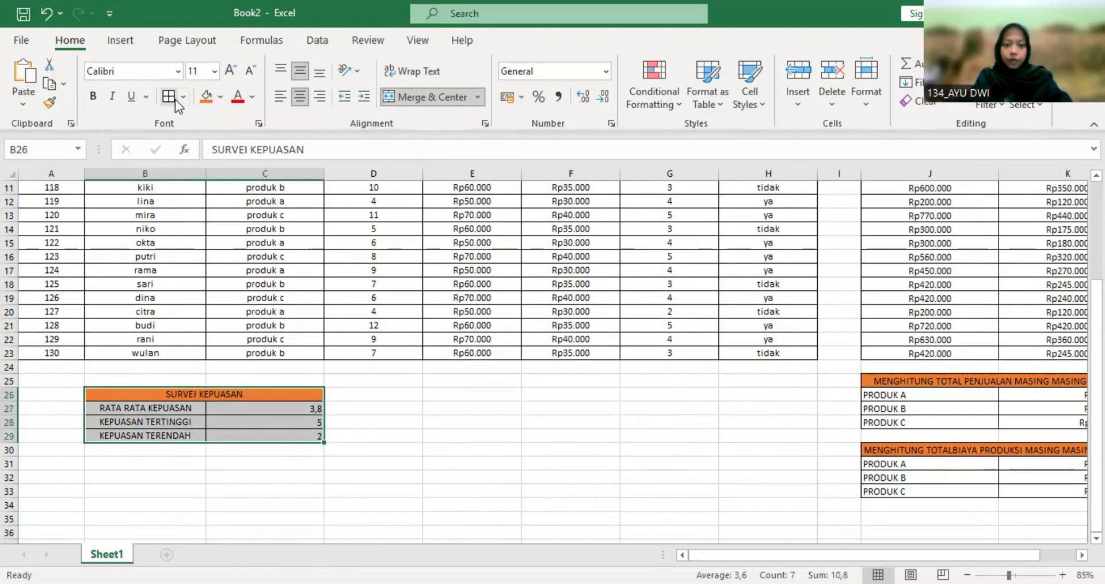
pyautogui.click(407, 422)
# Step: Enter the heading "CUSTOMER LOYALTI" in B32, below the satisfaction survey table
pyautogui.scroll(-3, 407, 422)
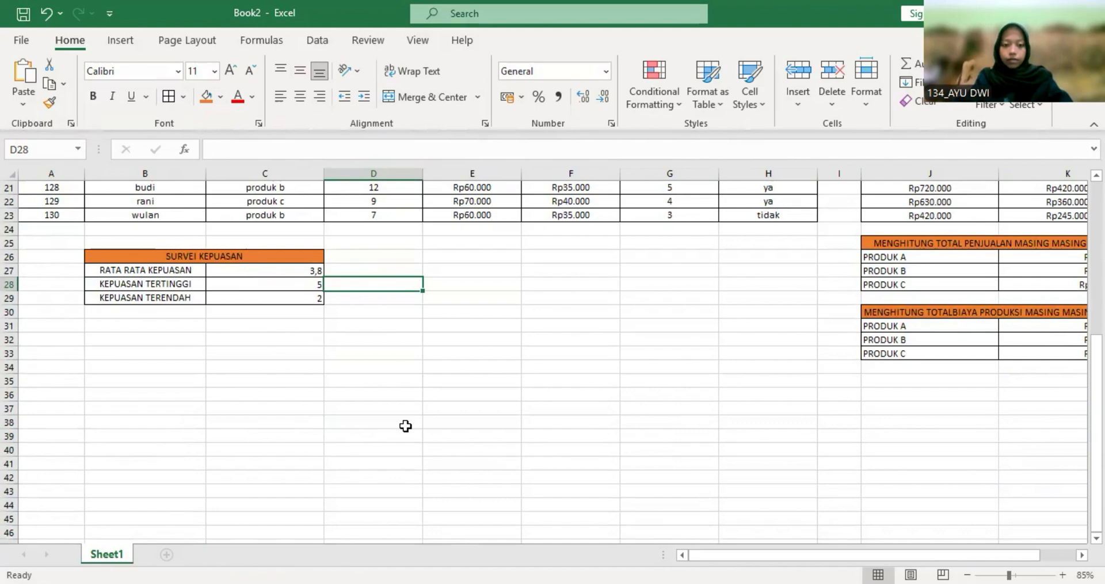
pyautogui.click(163, 325)
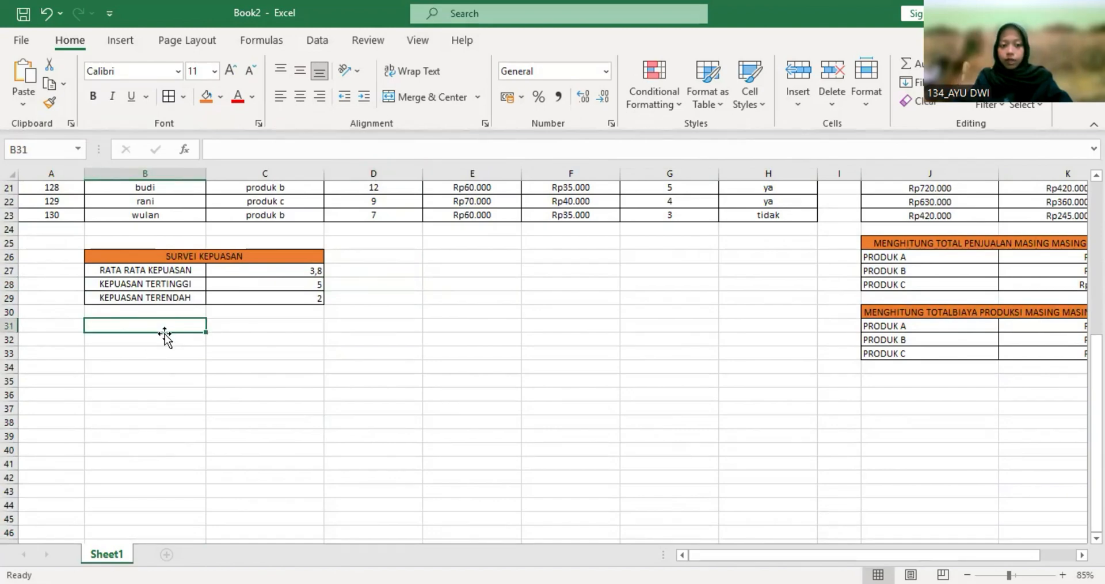
pyautogui.click(168, 339)
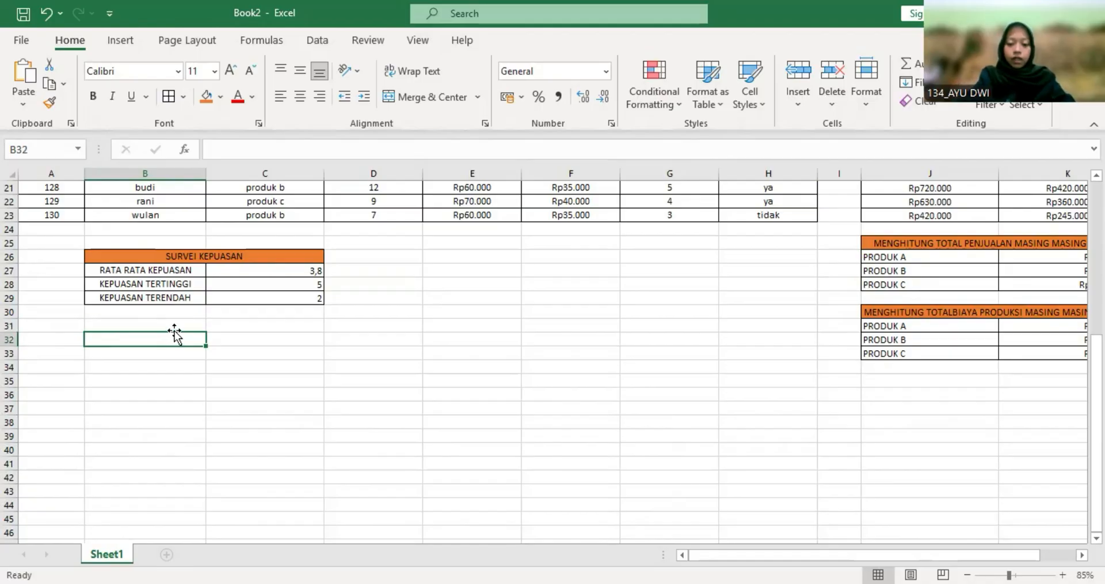
pyautogui.write('CUSTOMER LOYALTI')
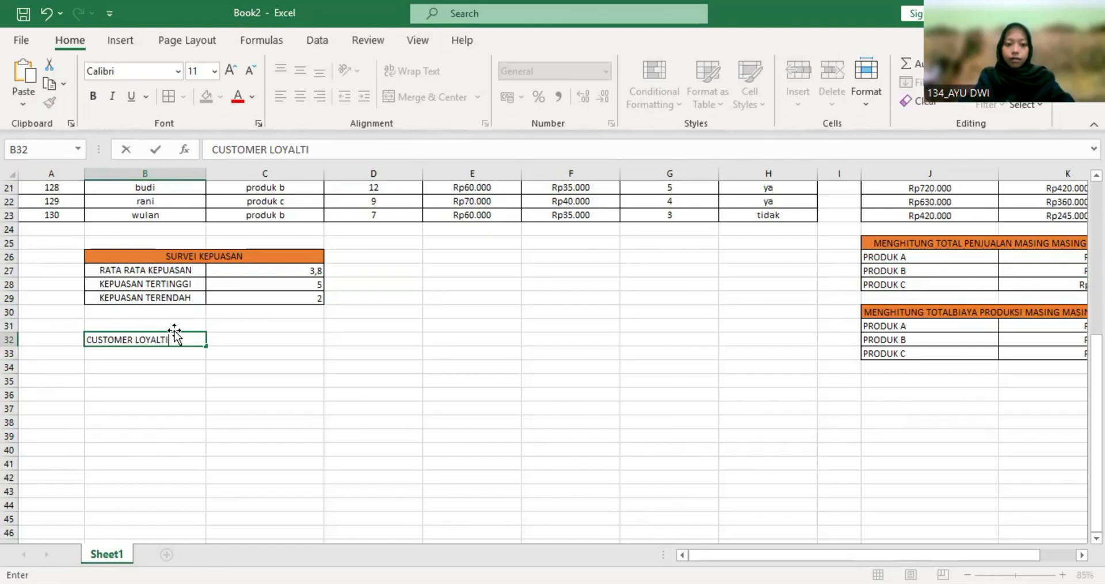
pyautogui.press('Return')
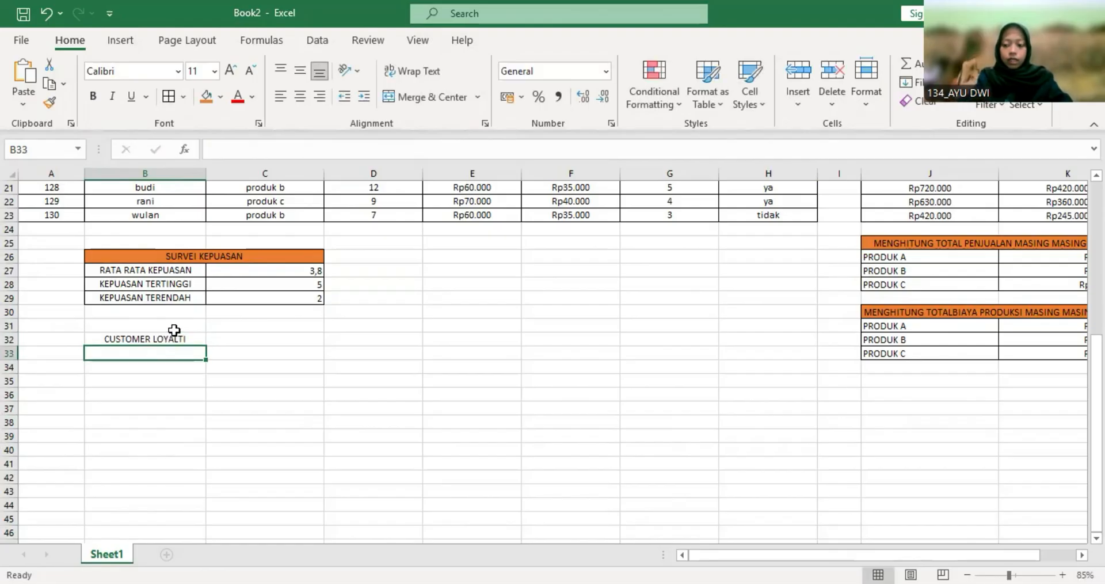
# Step: Enter the labels "JUMLAH PELANGGAN LOYAL", "JUMLAH PELANGGAN TIDAK LOYAL" and "PERSENTASE LOYALITY" in B33, B34 and B35
pyautogui.write('JU')
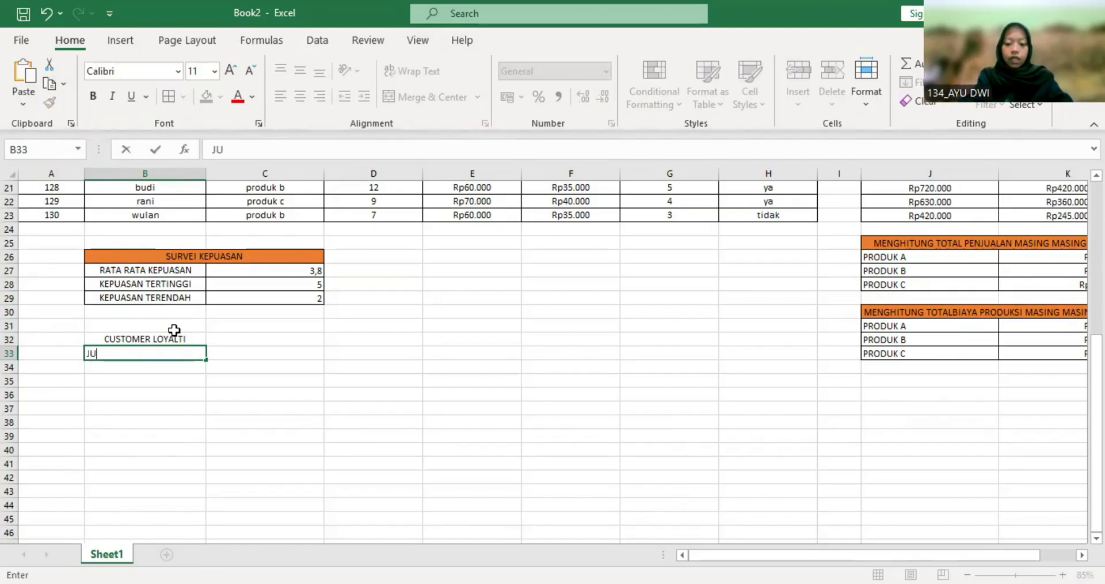
pyautogui.write('MLAH PELANGGAN LOYAL')
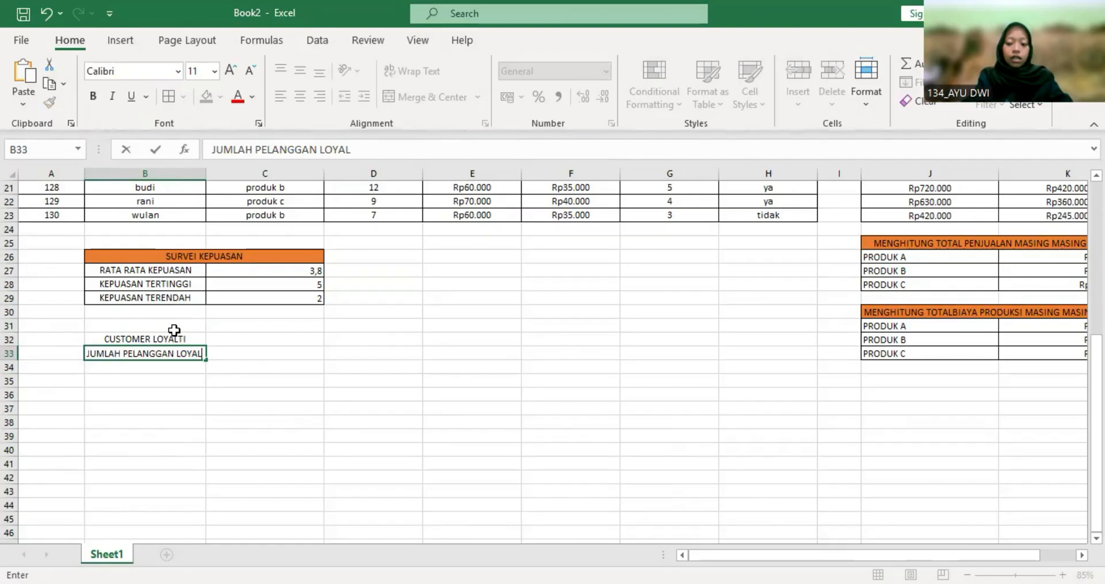
pyautogui.press('Return')
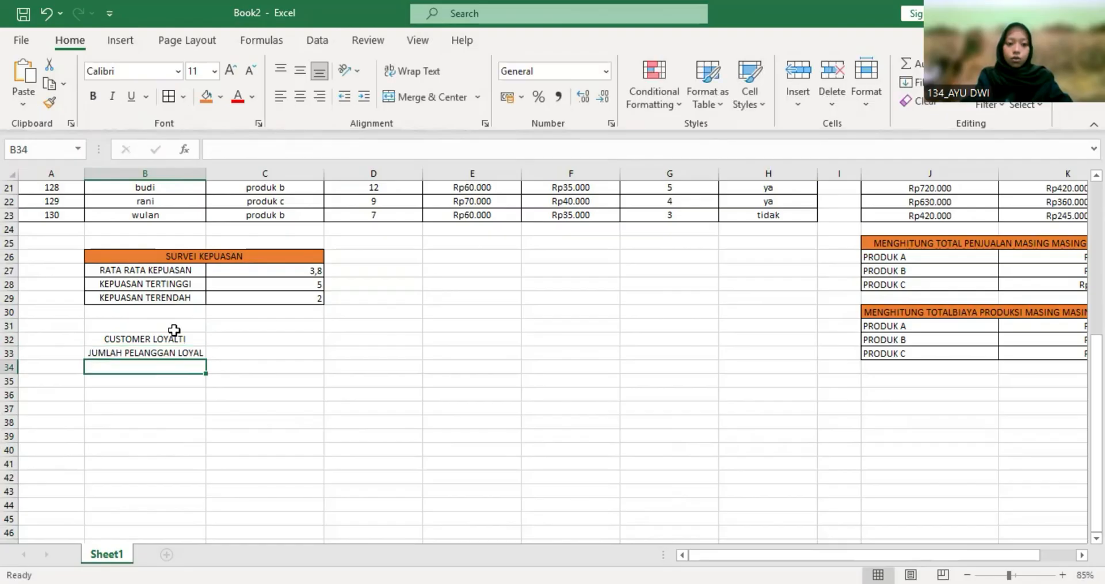
pyautogui.write('JUMLAH PELANG')
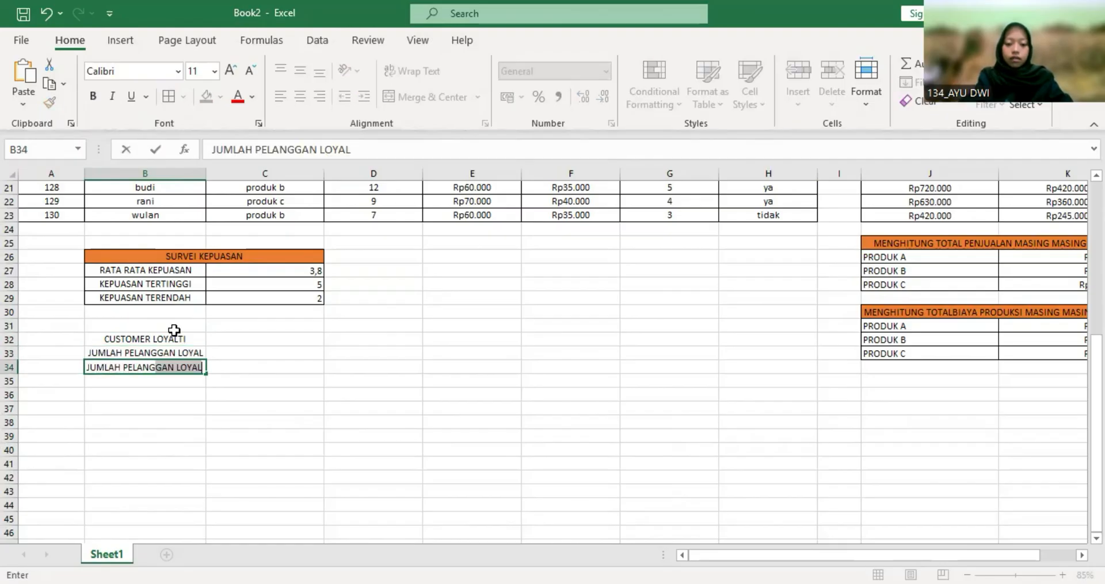
pyautogui.write('GAN TIDAK LOYAL')
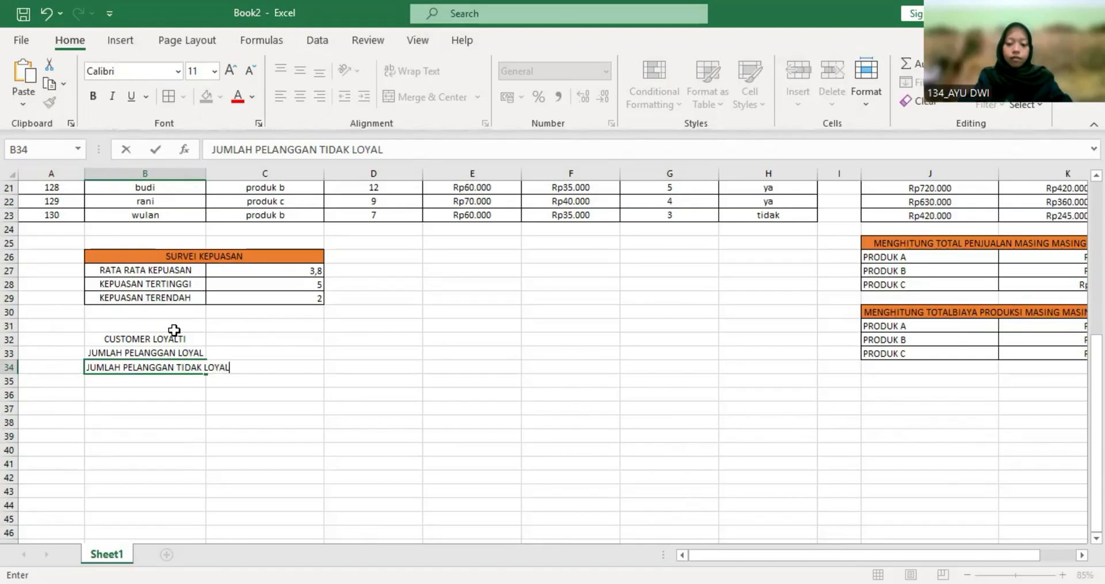
pyautogui.press('Return')
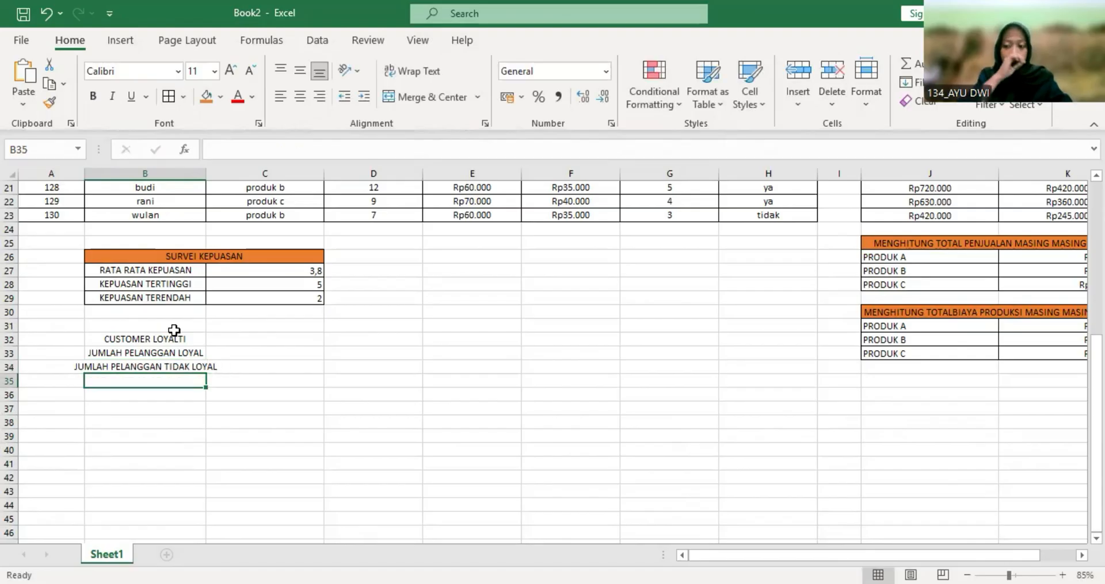
pyautogui.write('PERSENTASE LOYA')
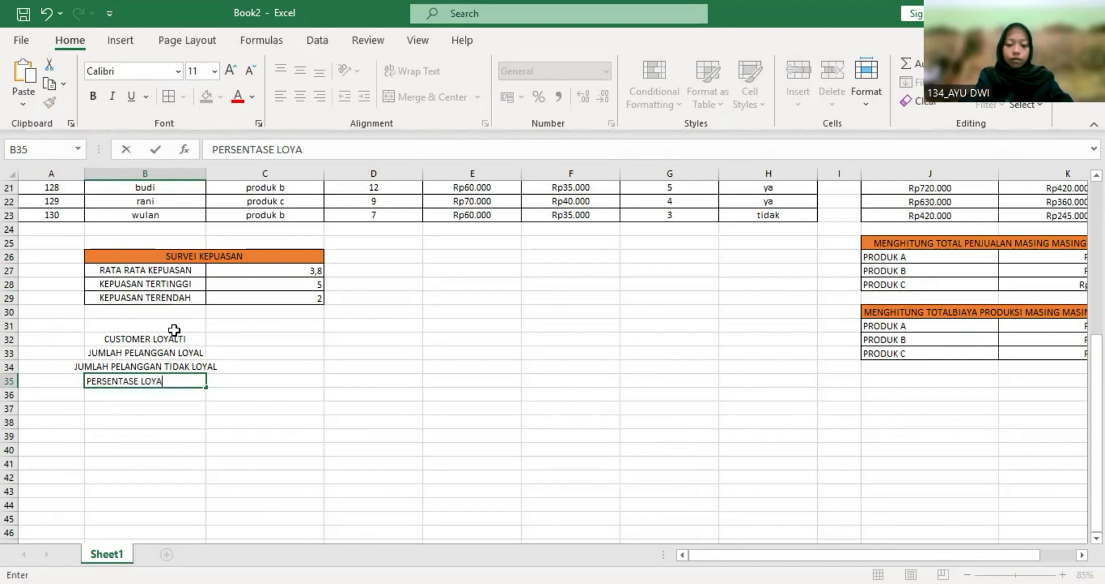
pyautogui.write('LITY')
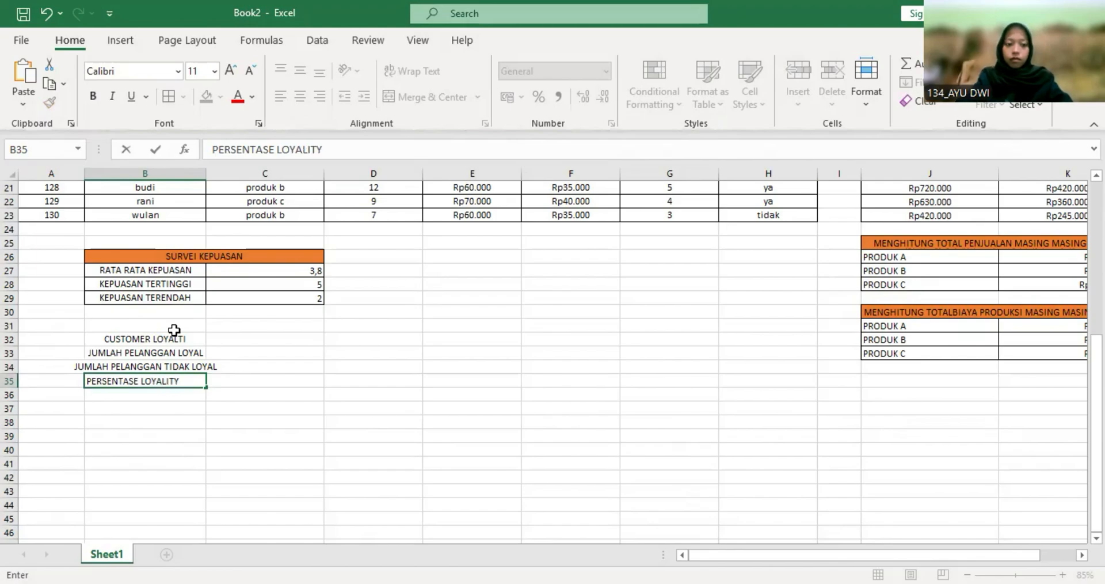
pyautogui.click(286, 378)
# Step: Widen column B to make room for the long loyalty labels
pyautogui.scroll(1, 224, 253)
pyautogui.scroll(6, 223, 252)
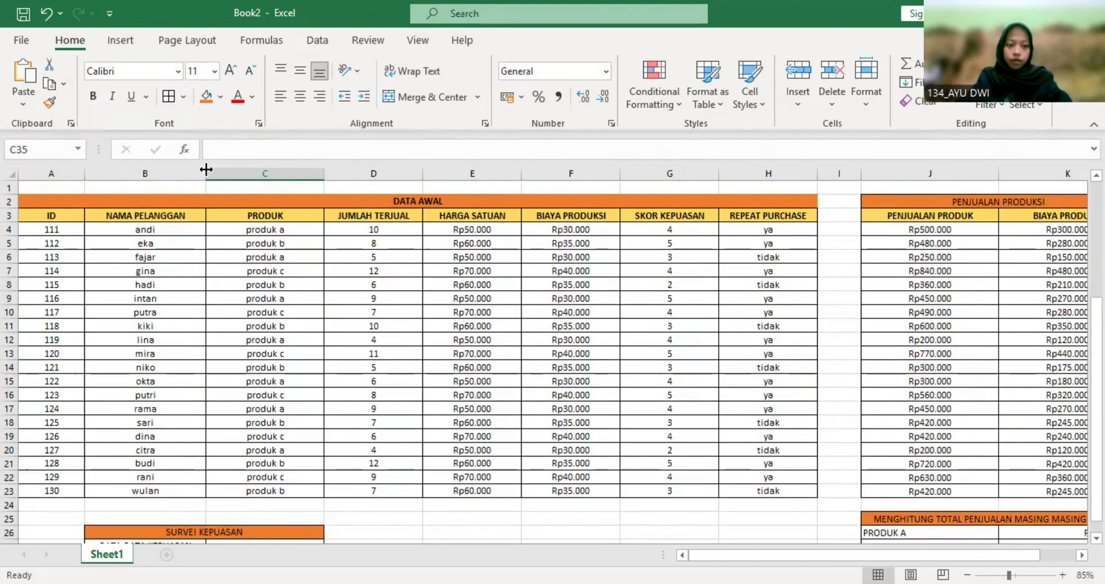
pyautogui.moveTo(206, 170); pyautogui.dragTo(225, 170)
# Step: Align the three loyalty labels in B33:B35 to the left horizontally and to the middle vertically
pyautogui.scroll(-5, 225, 171)
pyautogui.scroll(-1, 302, 254)
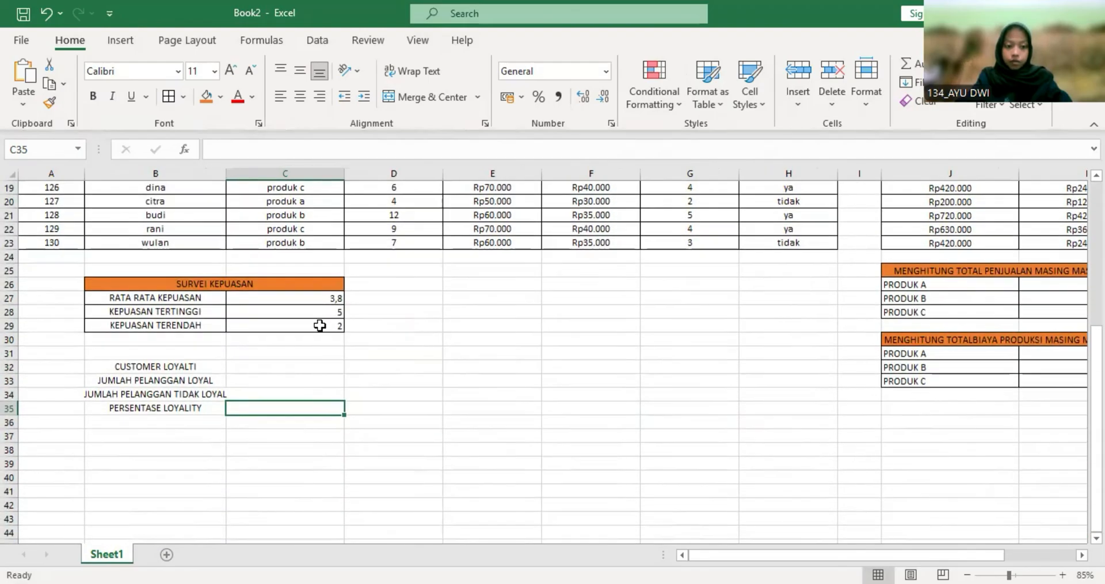
pyautogui.moveTo(191, 380); pyautogui.dragTo(192, 406)
pyautogui.click(300, 70)
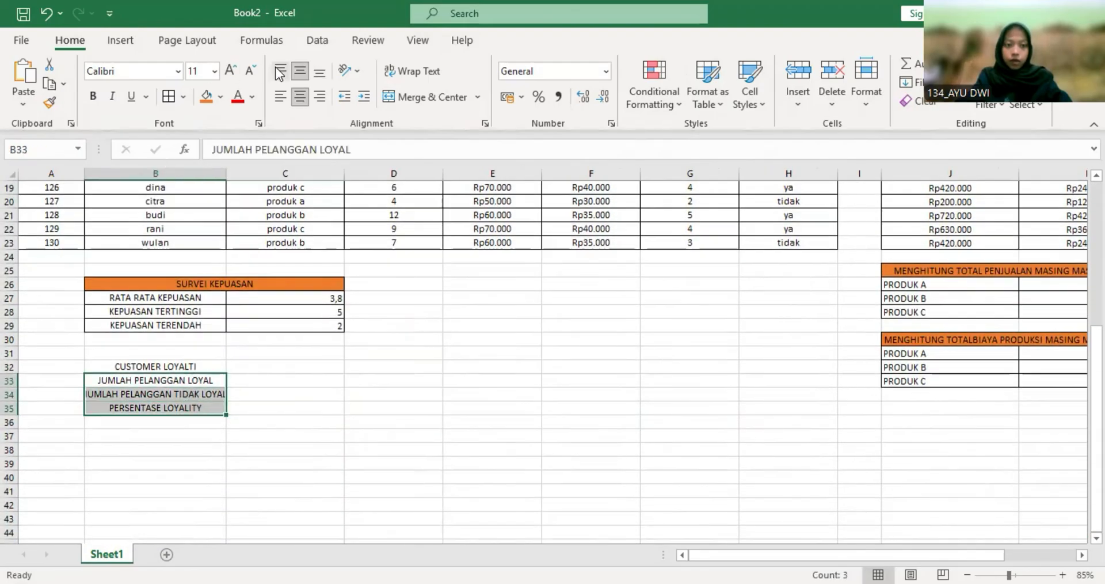
pyautogui.click(281, 96)
# Step: Count the loyal customers in C33 with =COUNTIF(H4:H23;"YA"), using the REPEAT PURCHASE column as the range
pyautogui.click(291, 377)
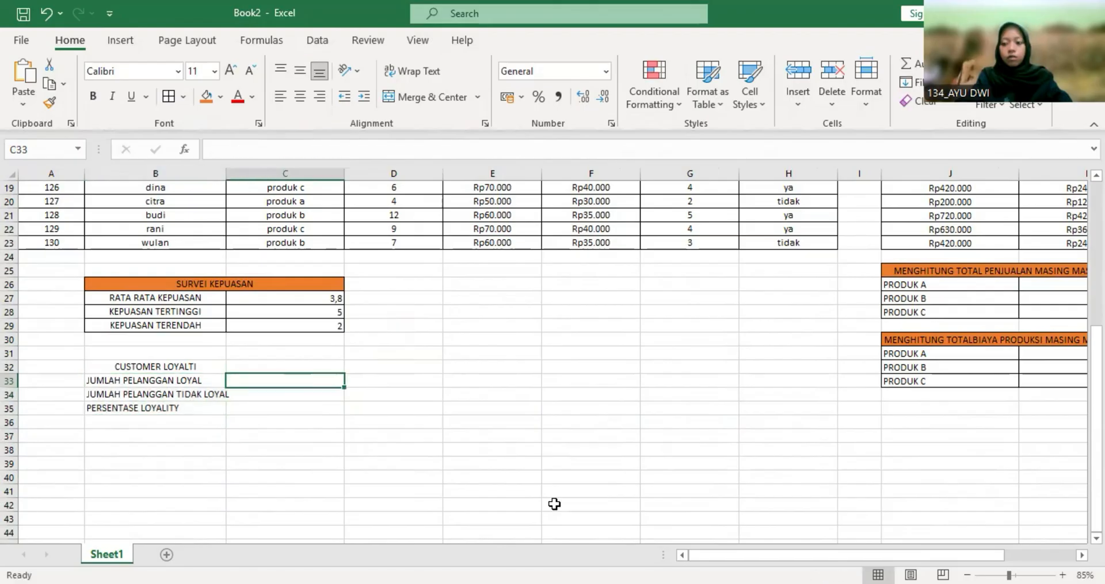
pyautogui.write('=')
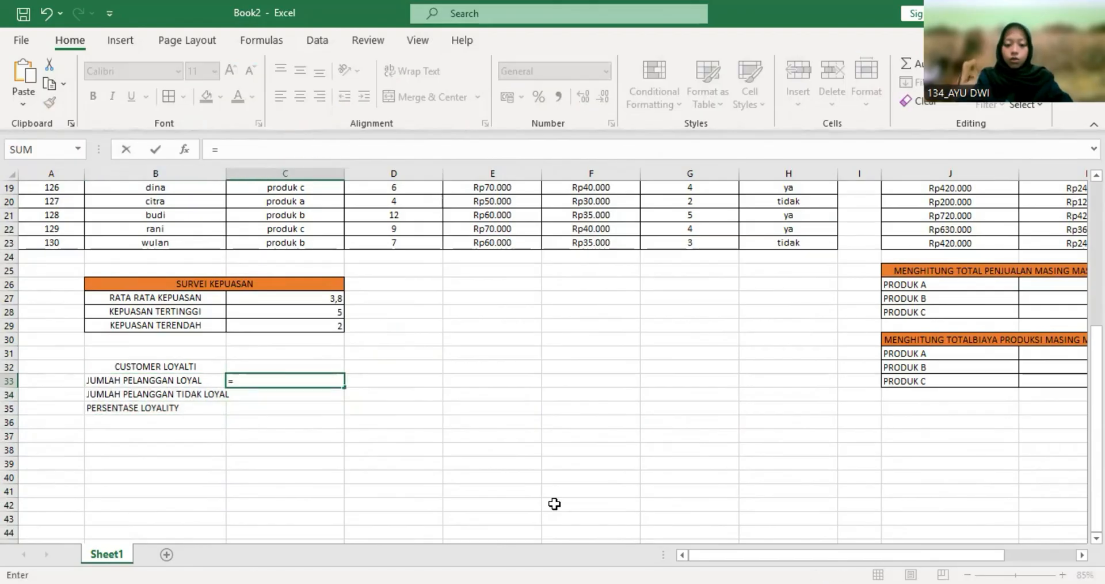
pyautogui.write('COUNTIF')
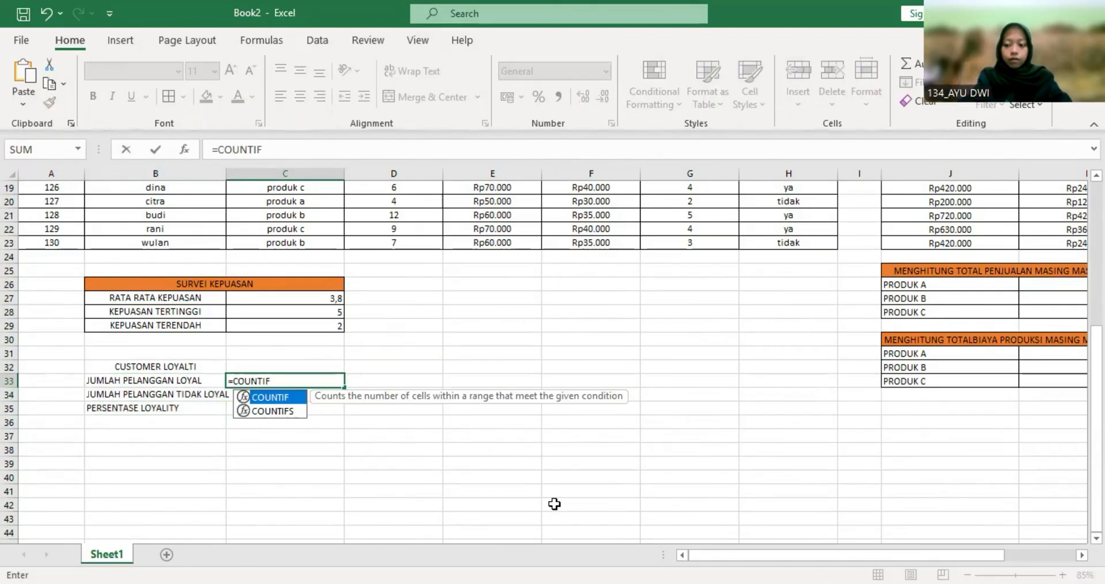
pyautogui.write('(')
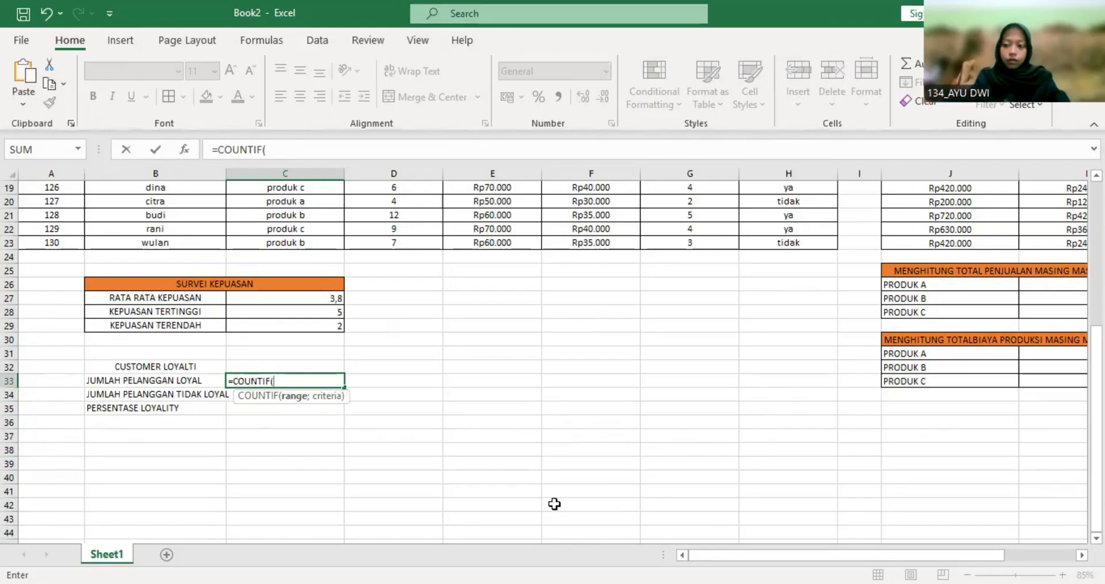
pyautogui.scroll(2, 457, 334)
pyautogui.scroll(4, 457, 333)
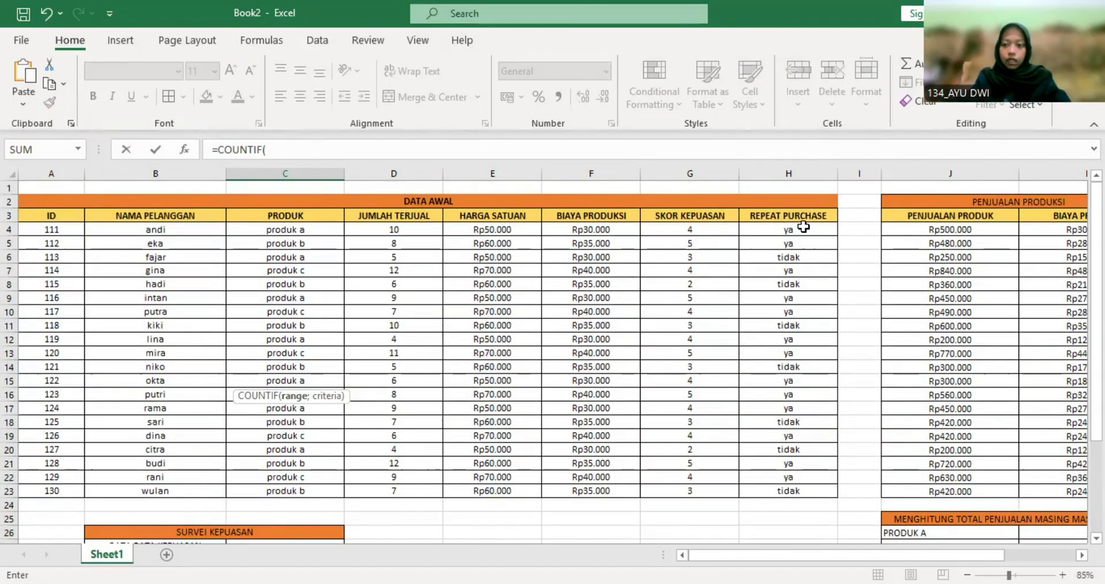
pyautogui.click(804, 227)
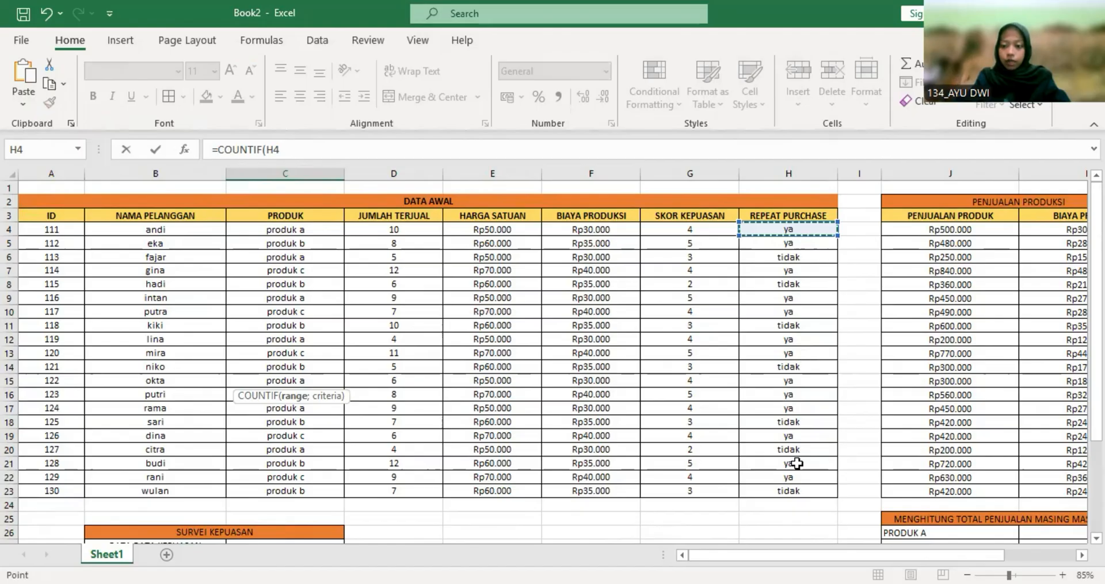
pyautogui.keyDown('shift'); pyautogui.click(797, 489); pyautogui.keyUp('shift')
pyautogui.scroll(-4, 797, 490)
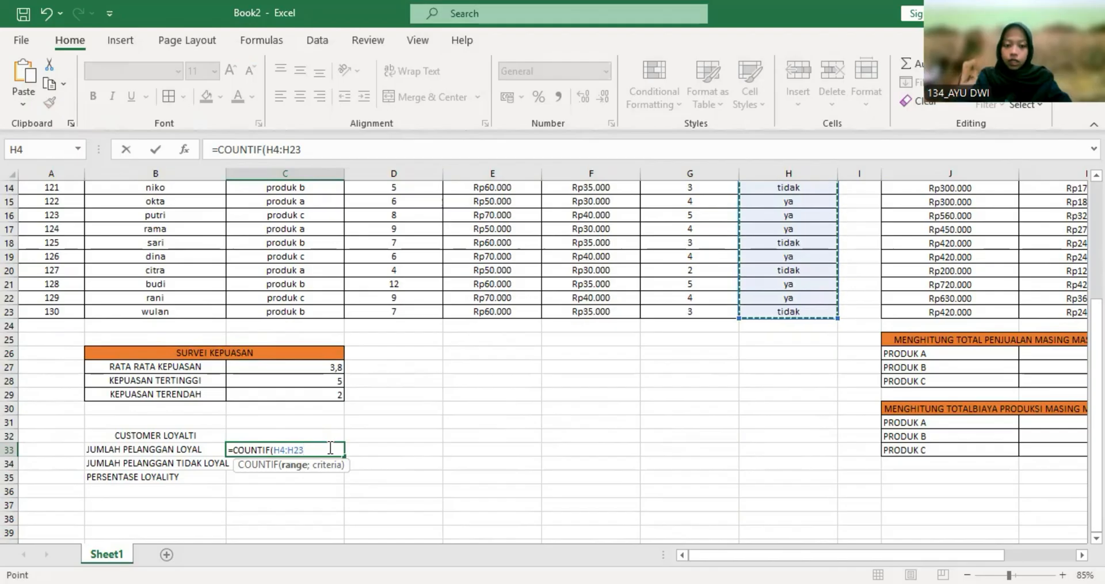
pyautogui.write(';"YA')
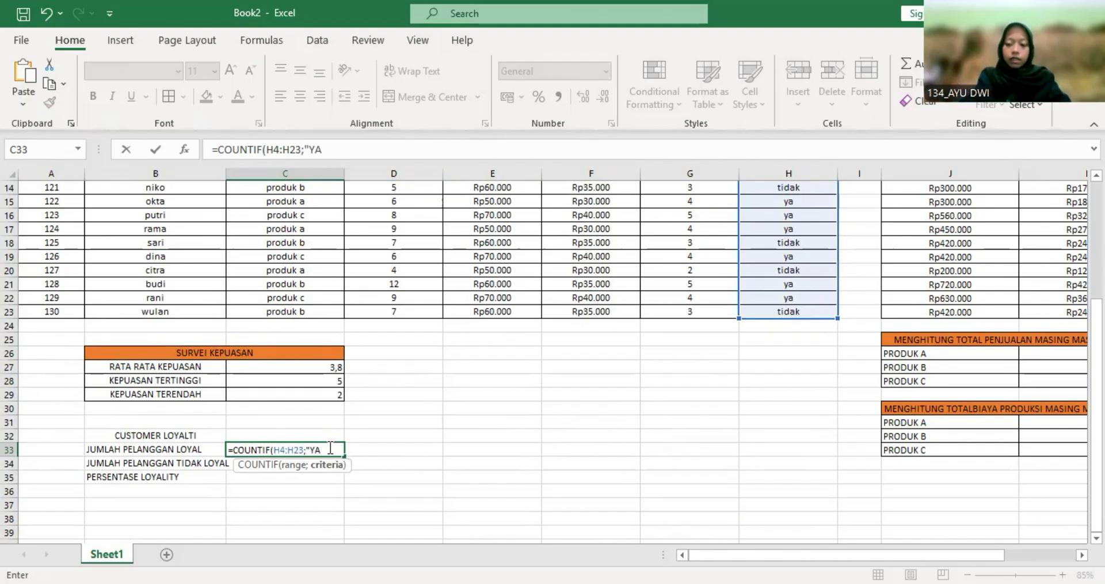
pyautogui.write('"')
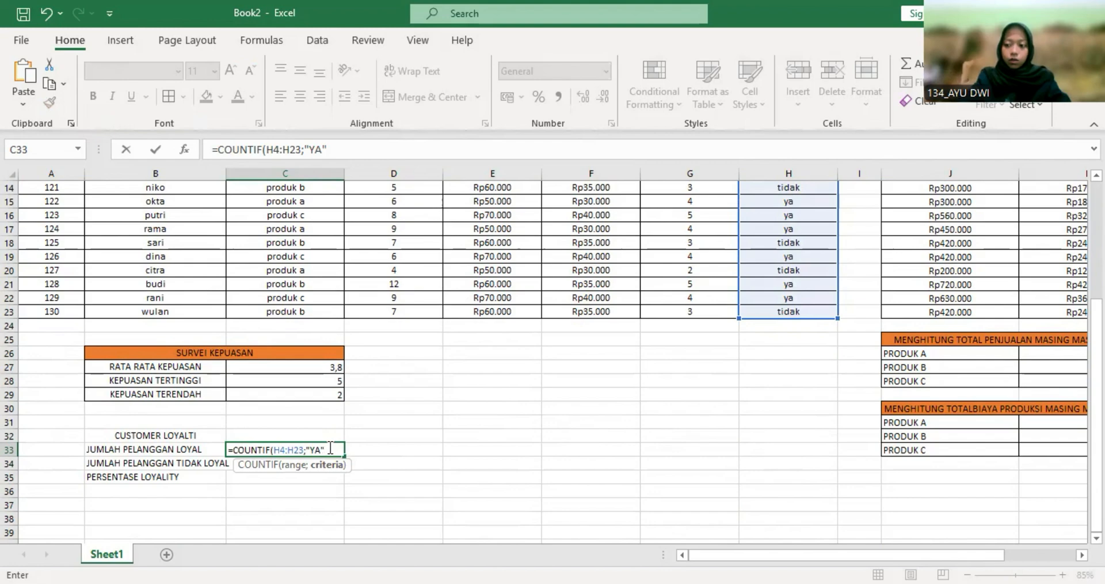
pyautogui.write(')')
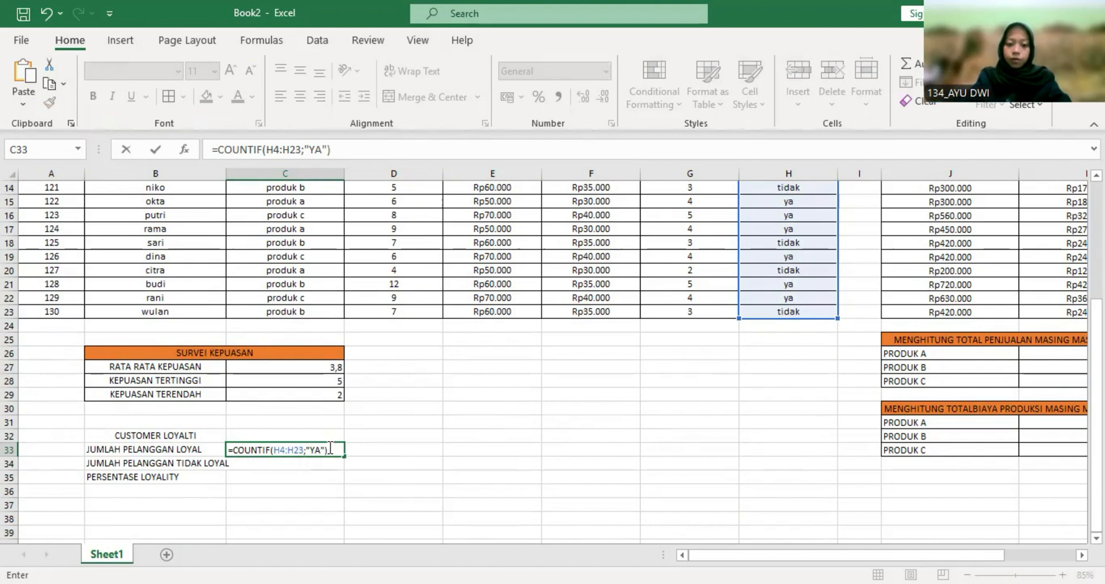
pyautogui.press('Return')
pyautogui.click(435, 464)
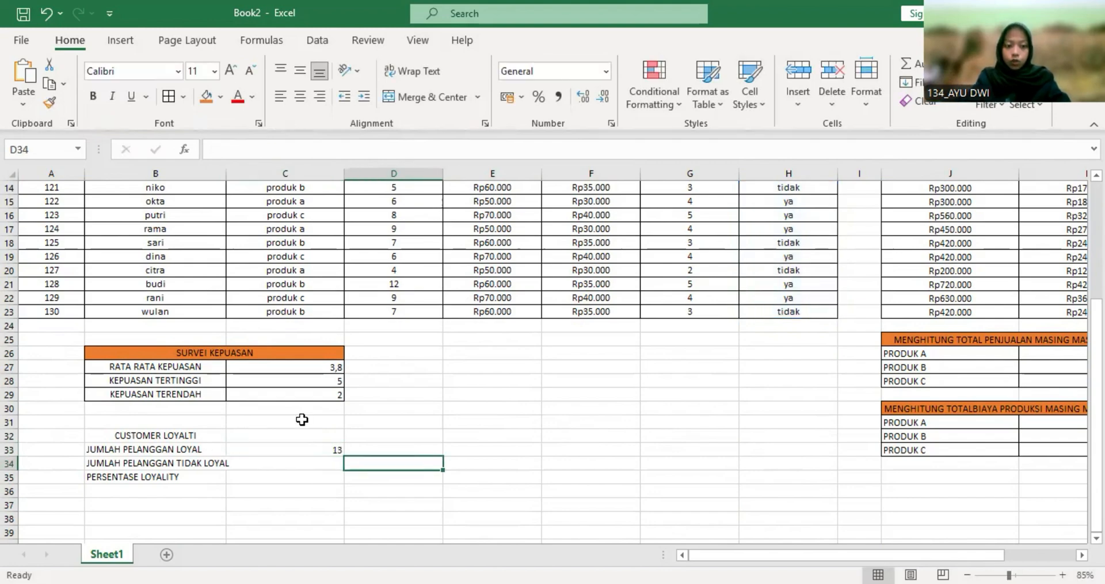
# Step: Copy the C33 formula text into C34 and change its criterion to count disloyal customers: =COUNTIF(H4:H23;"TIDAK")
pyautogui.doubleClick(330, 449)
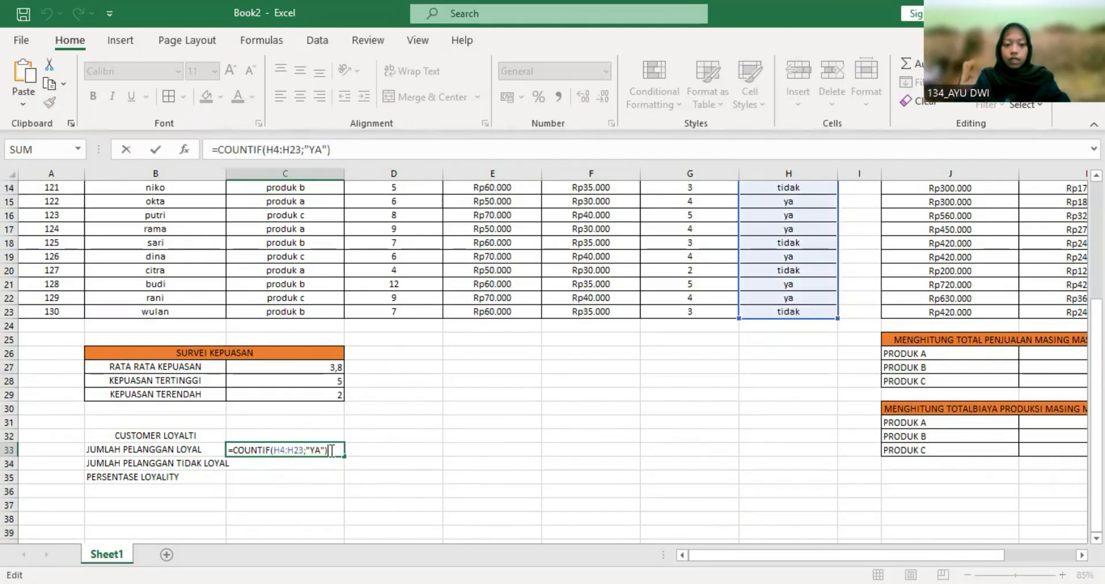
pyautogui.moveTo(338, 450); pyautogui.dragTo(230, 448)
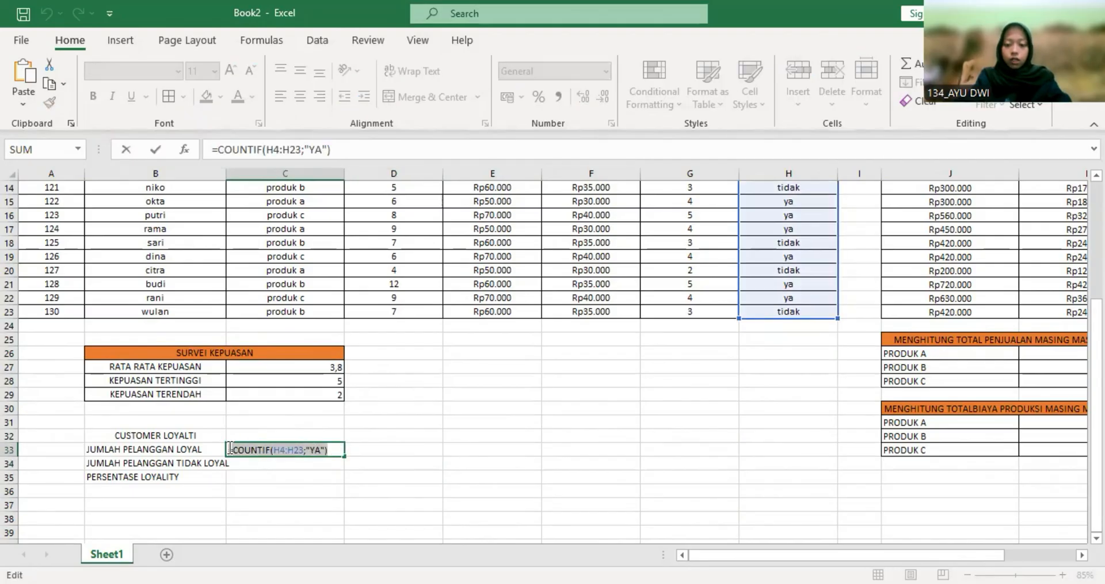
pyautogui.hotkey('ctrl', 'c')
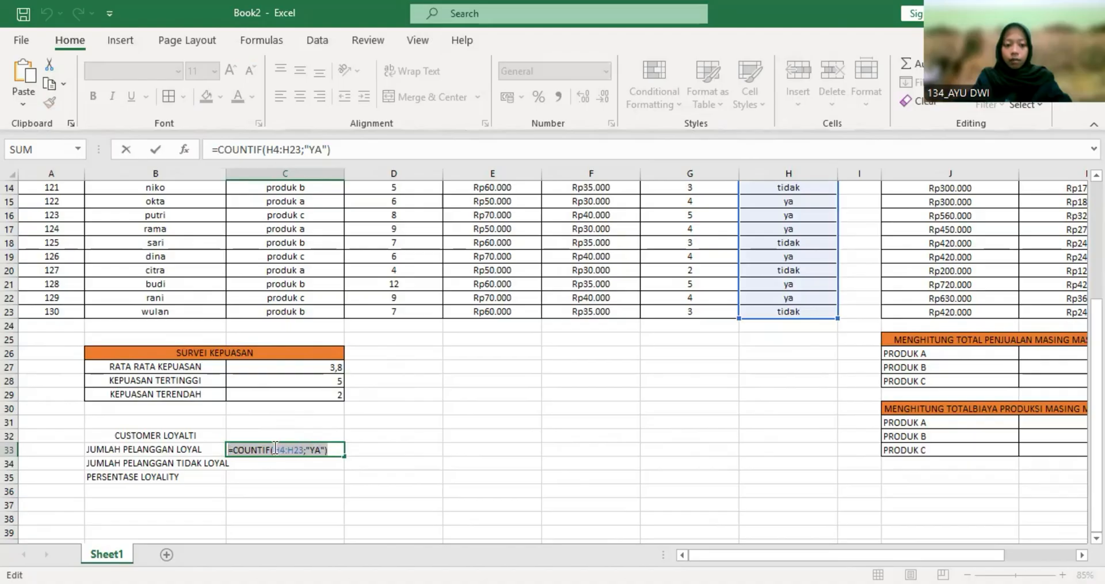
pyautogui.press('Return')
pyautogui.doubleClick(342, 462)
pyautogui.hotkey('ctrl', 'v')
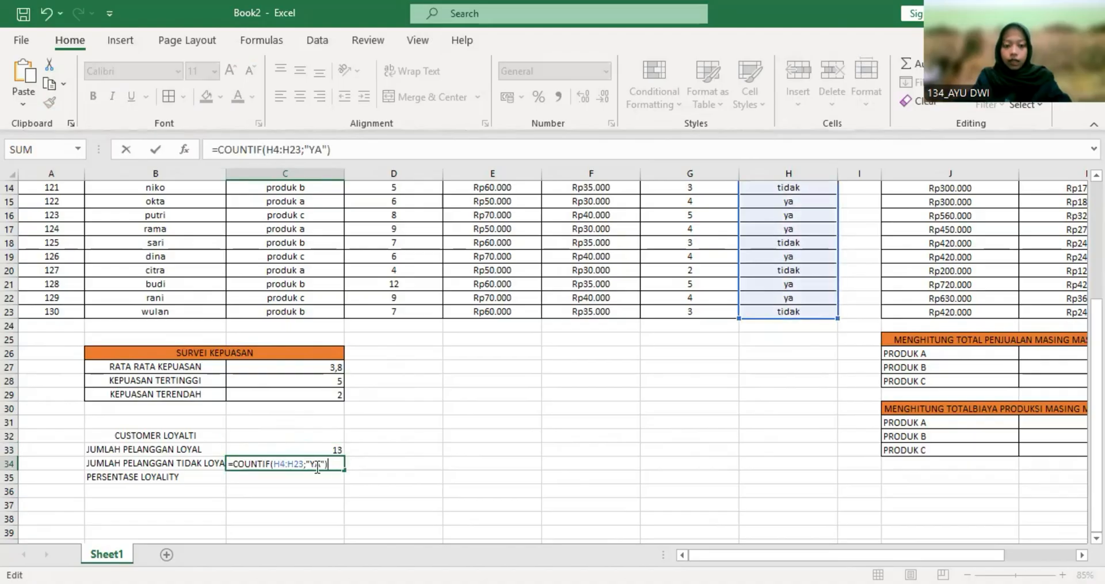
pyautogui.press('BackSpace')
pyautogui.press('BackSpace')
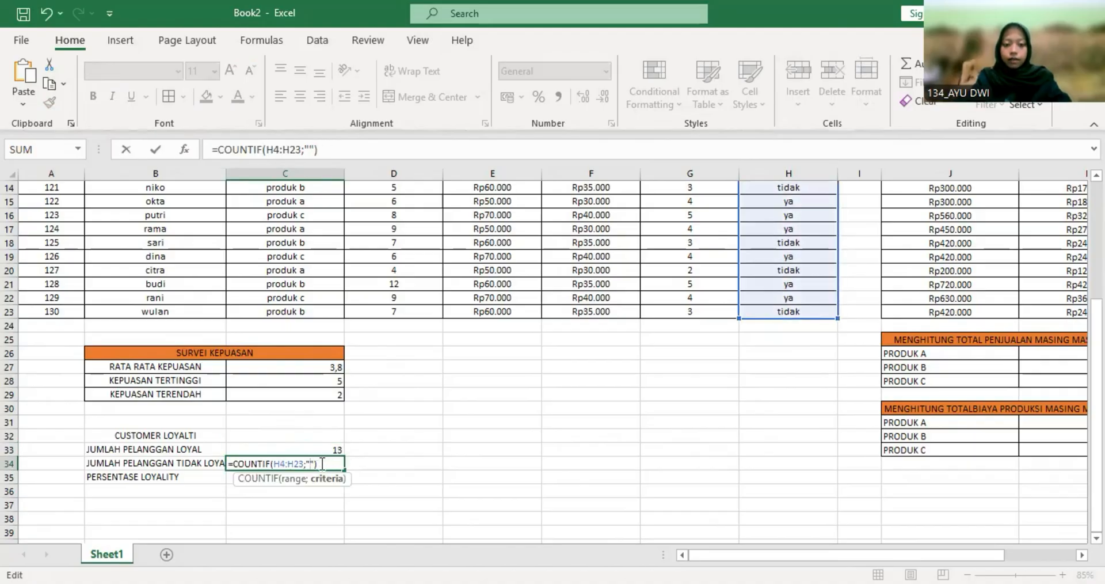
pyautogui.write('TIDAK')
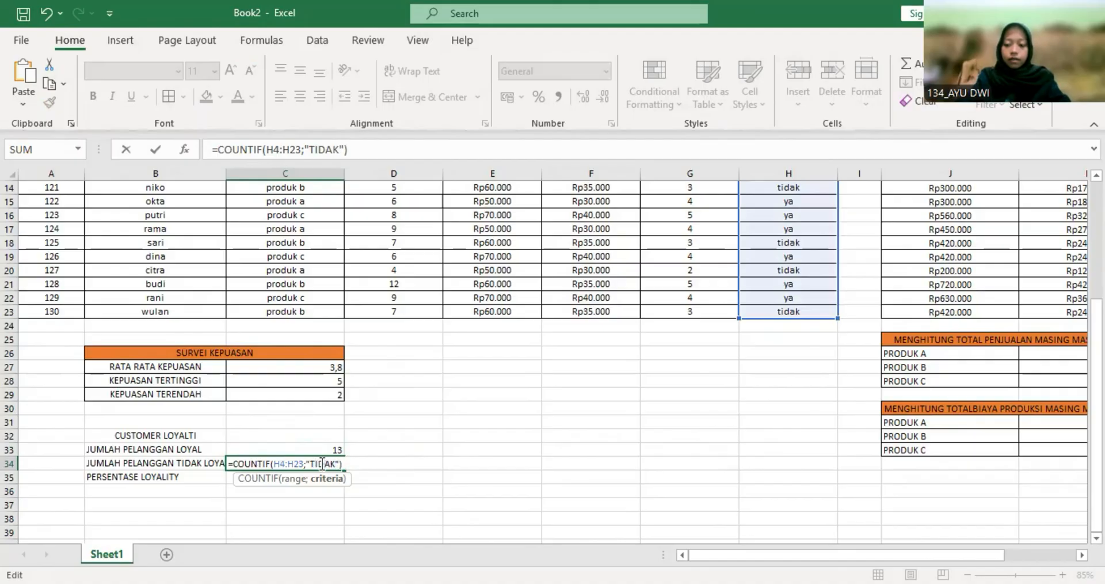
pyautogui.press('Return')
pyautogui.click(337, 463)
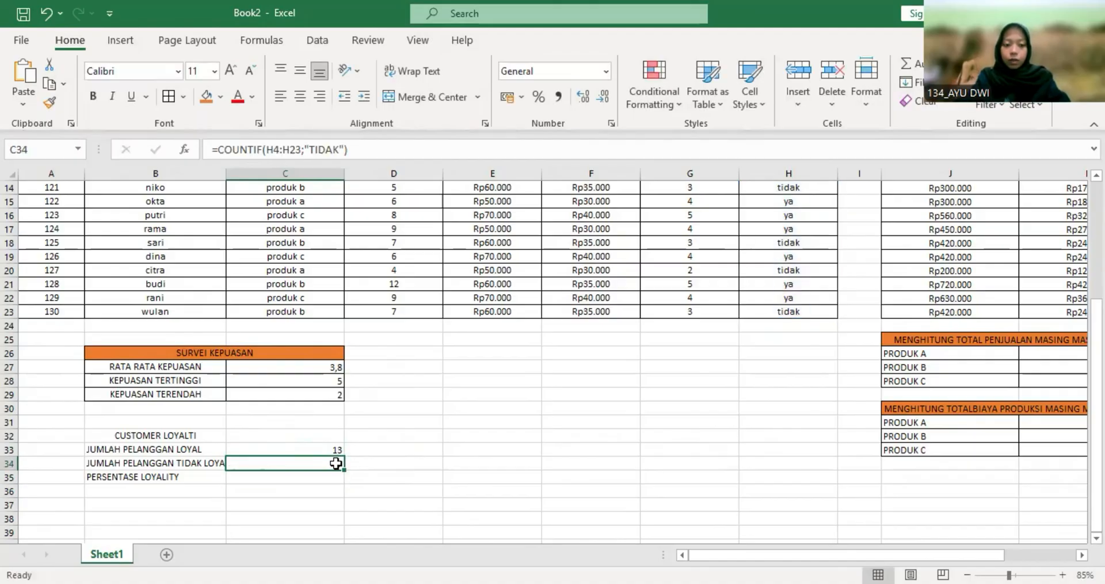
pyautogui.scroll(-1, 337, 463)
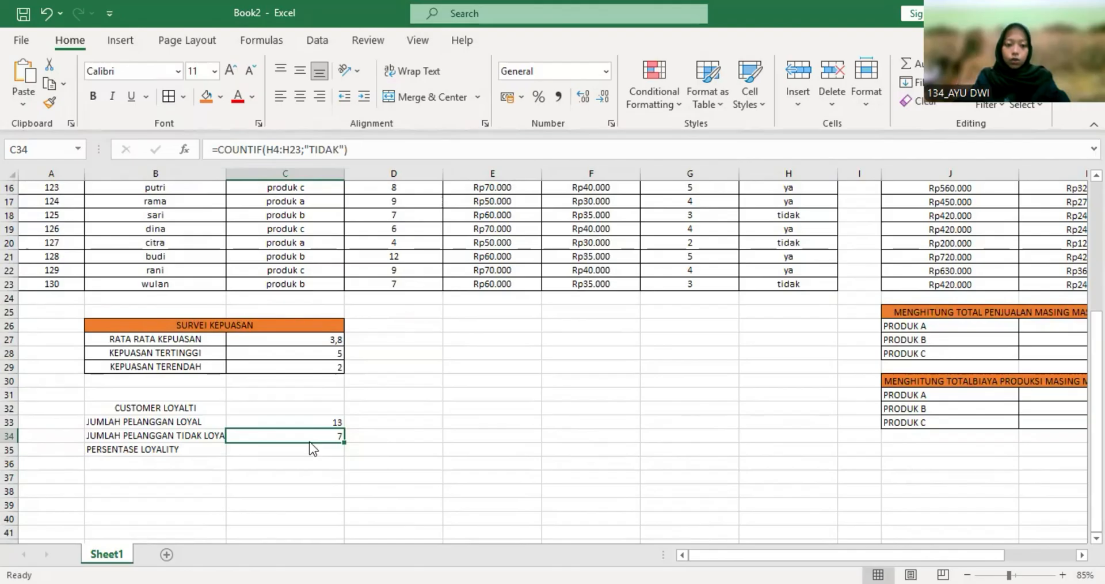
# Step: Calculate the loyalty percentage in C35 with the formula =C33/(C33+C34)
pyautogui.click(313, 450)
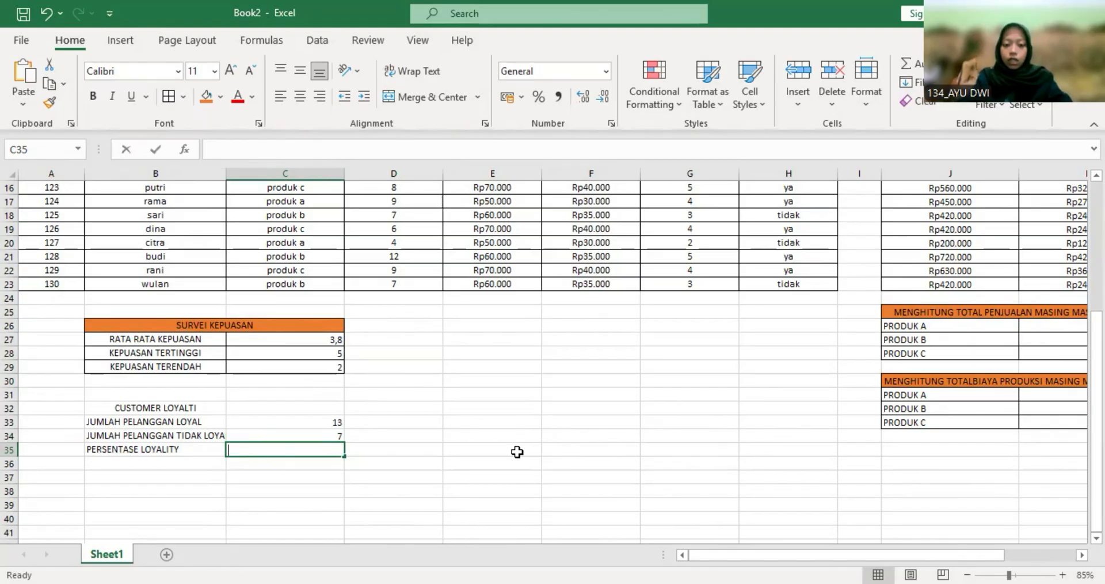
pyautogui.write('=')
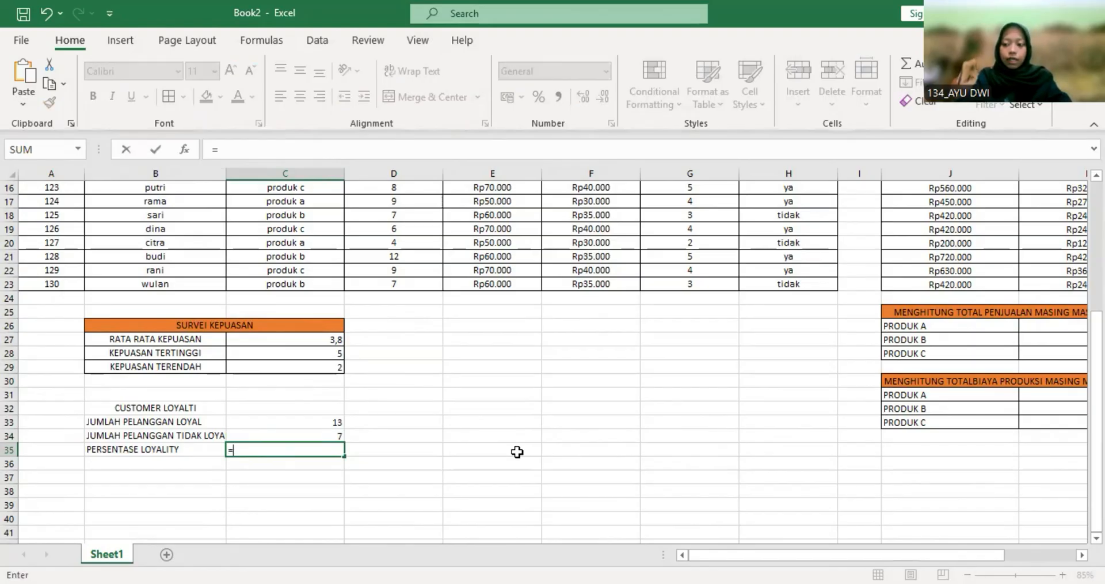
pyautogui.click(278, 424)
pyautogui.write('/')
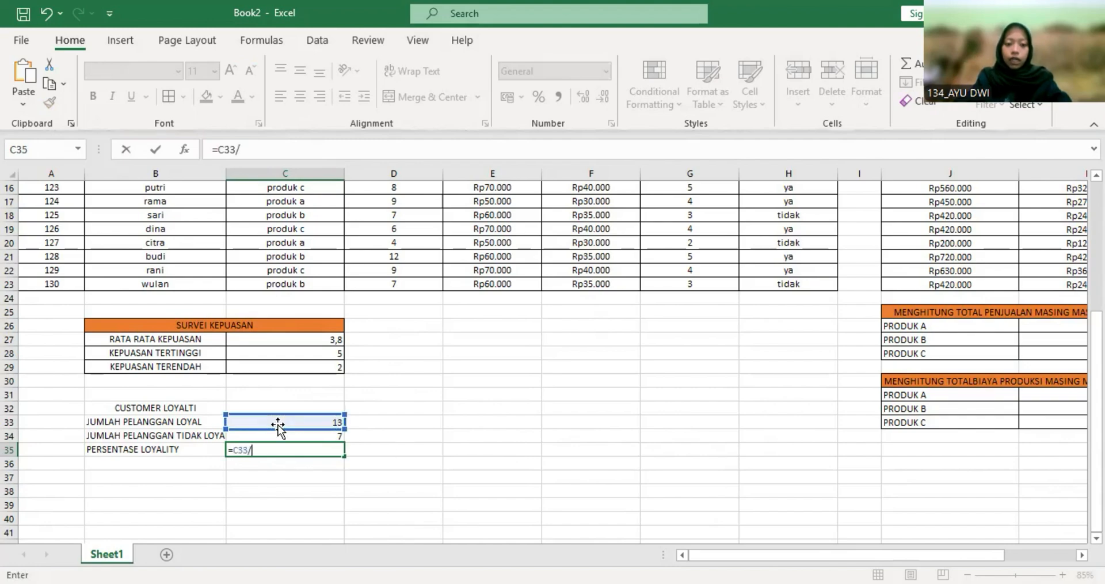
pyautogui.write('(')
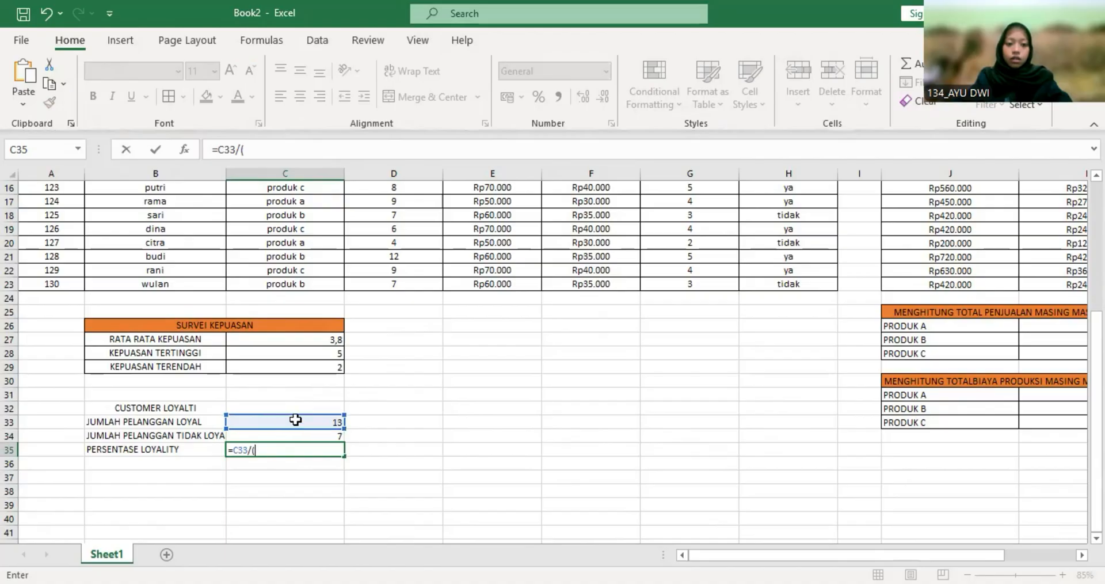
pyautogui.click(282, 422)
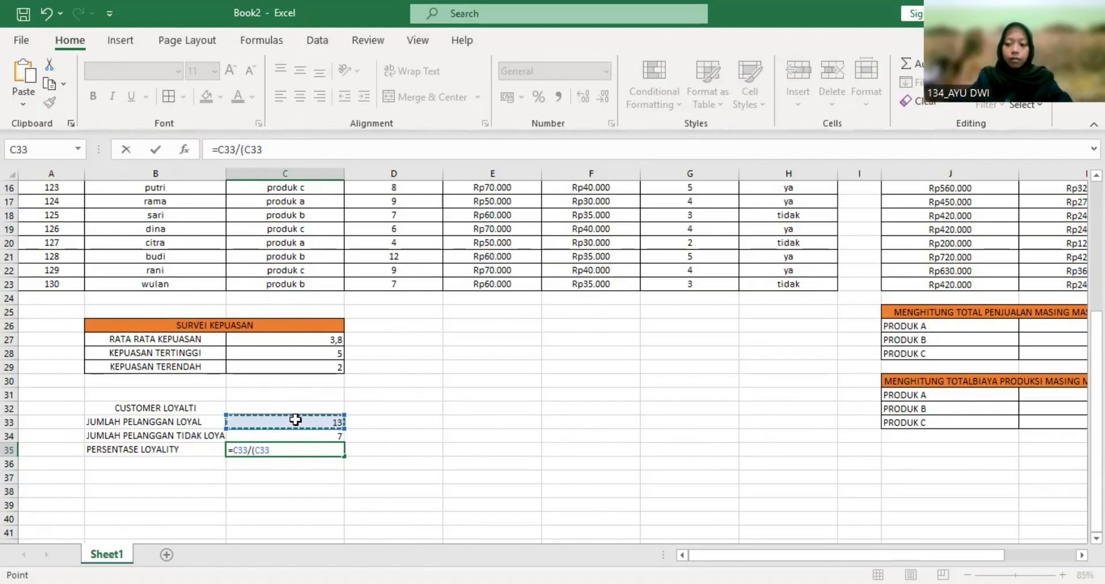
pyautogui.write('+')
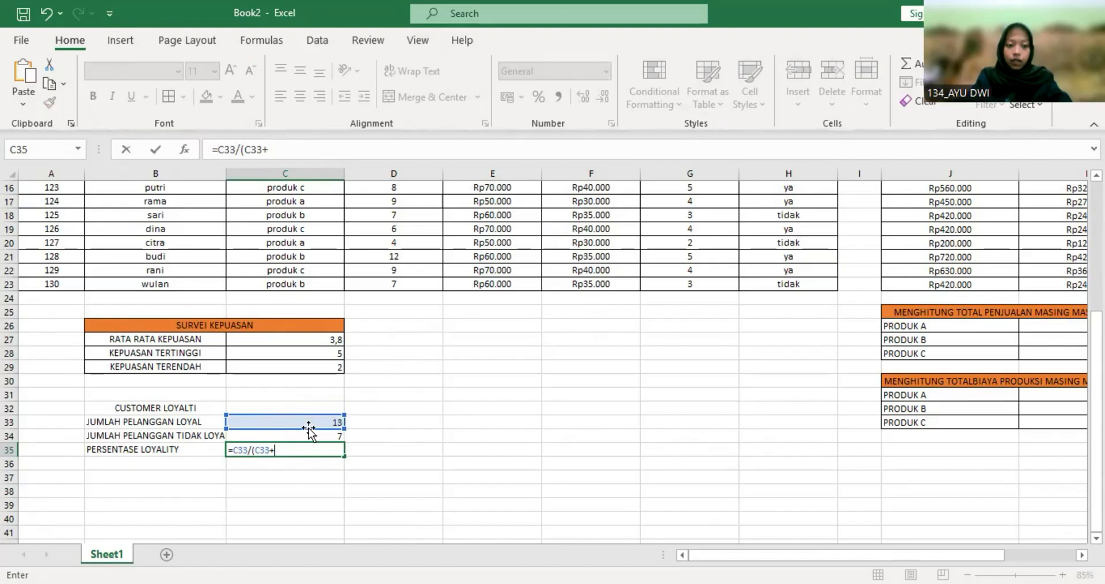
pyautogui.click(315, 437)
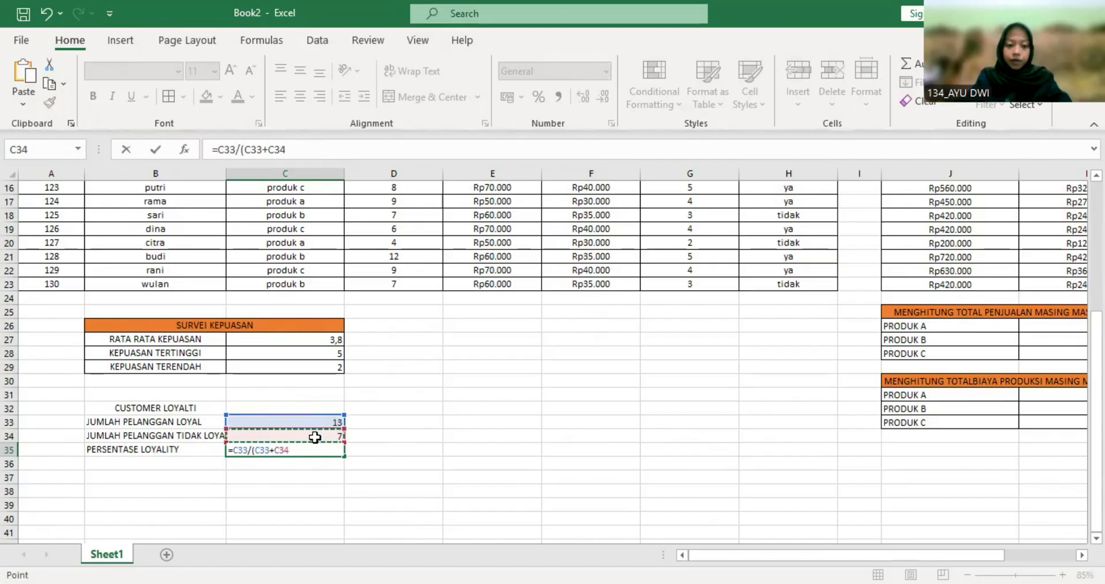
pyautogui.write(')')
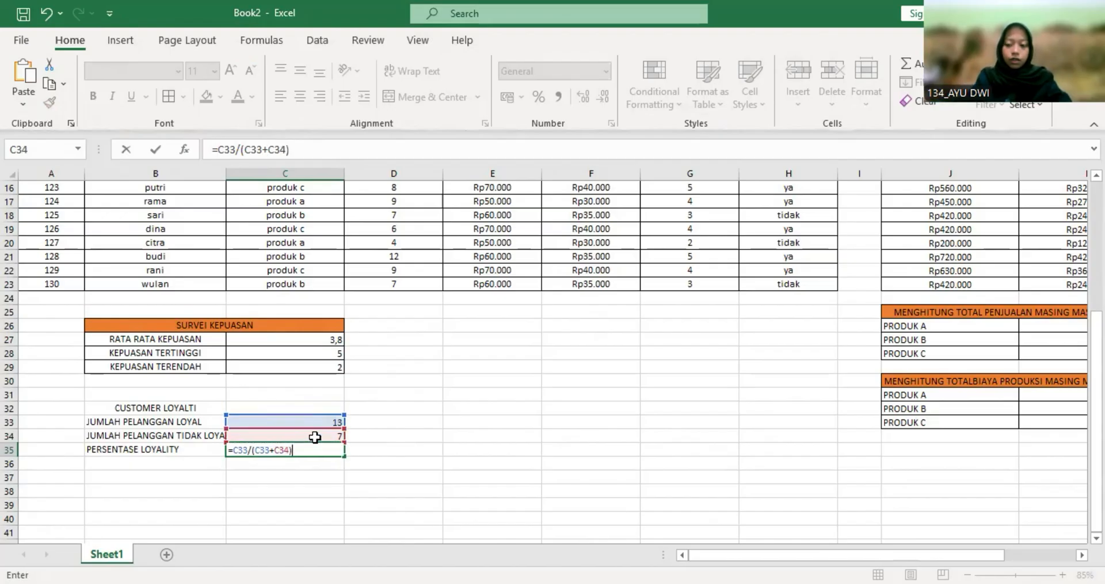
pyautogui.press('Return')
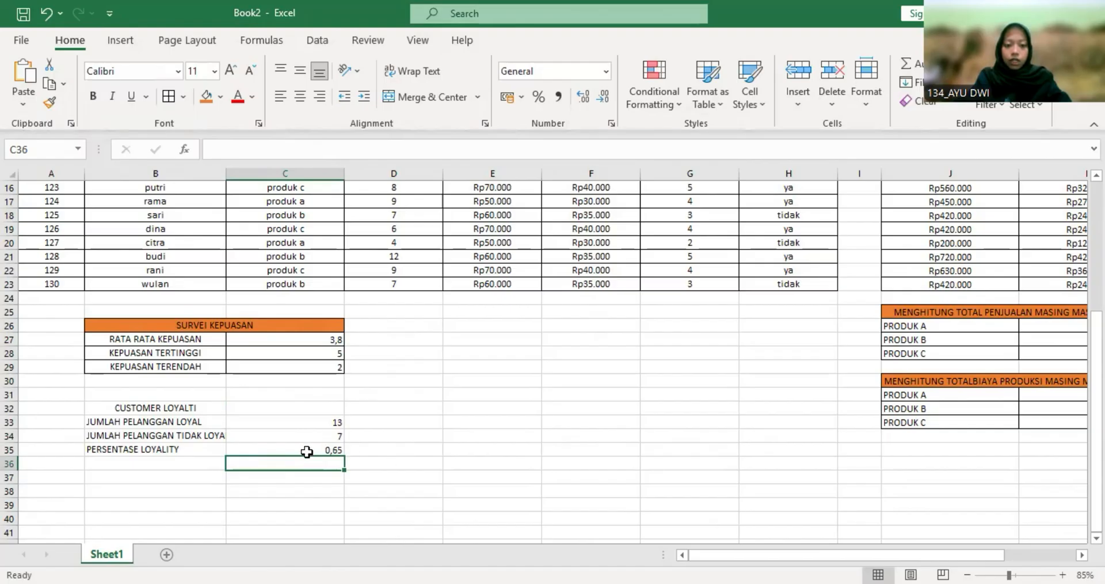
# Step: Format the loyalty result in C35 as a percentage with 0 decimal places
pyautogui.click(306, 450)
pyautogui.rightClick(306, 451)
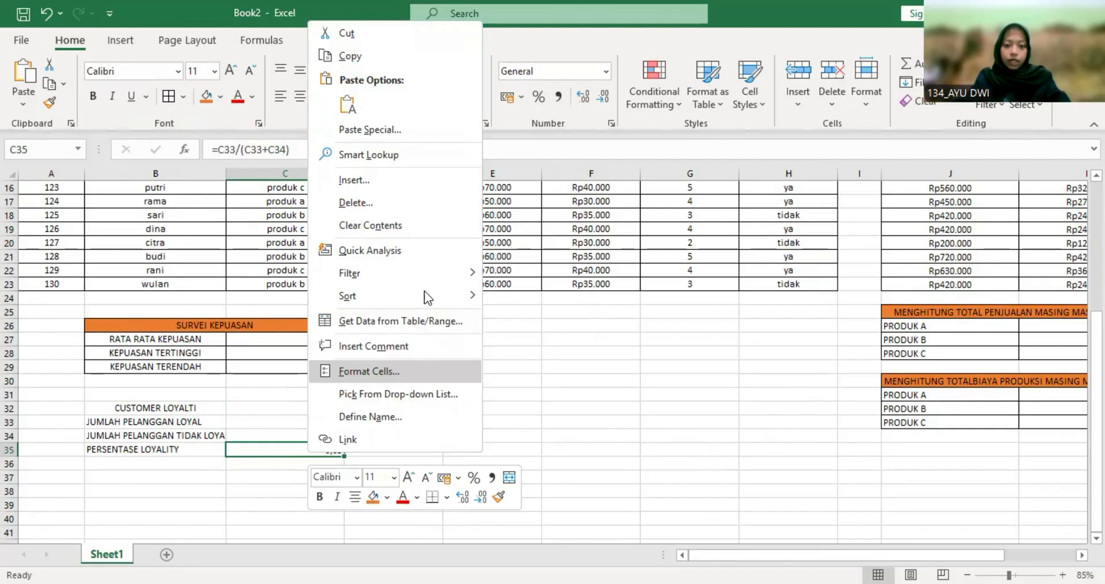
pyautogui.press('Return')
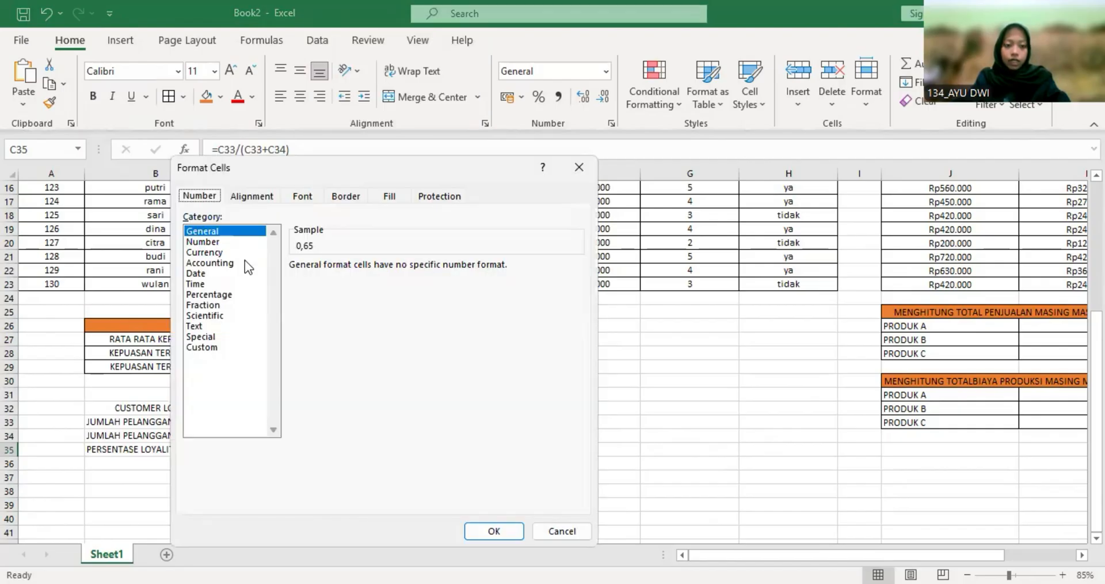
pyautogui.click(236, 295)
pyautogui.click(398, 269)
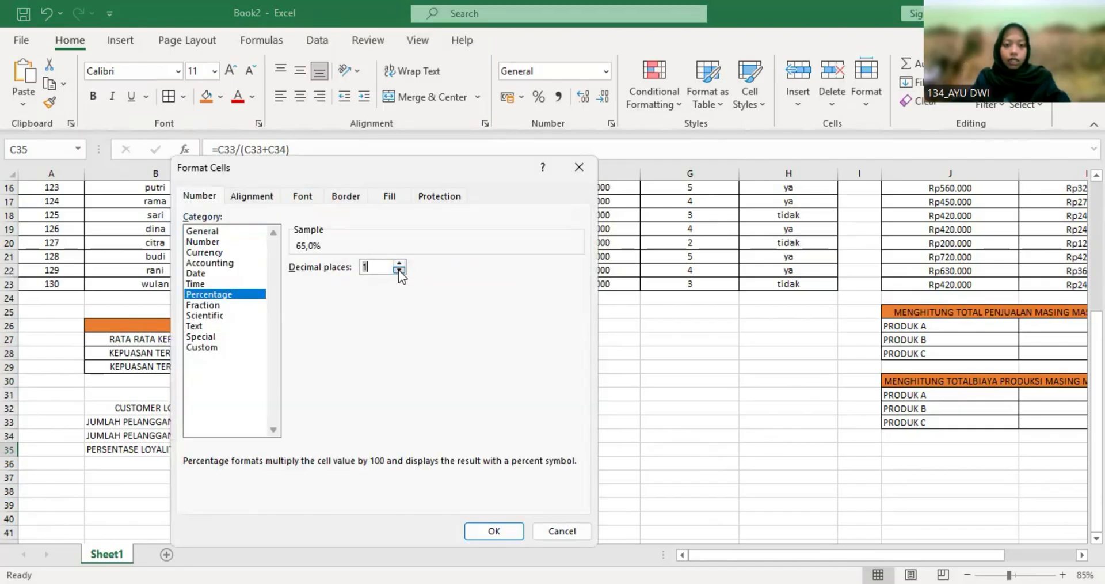
pyautogui.click(398, 269)
pyautogui.click(496, 530)
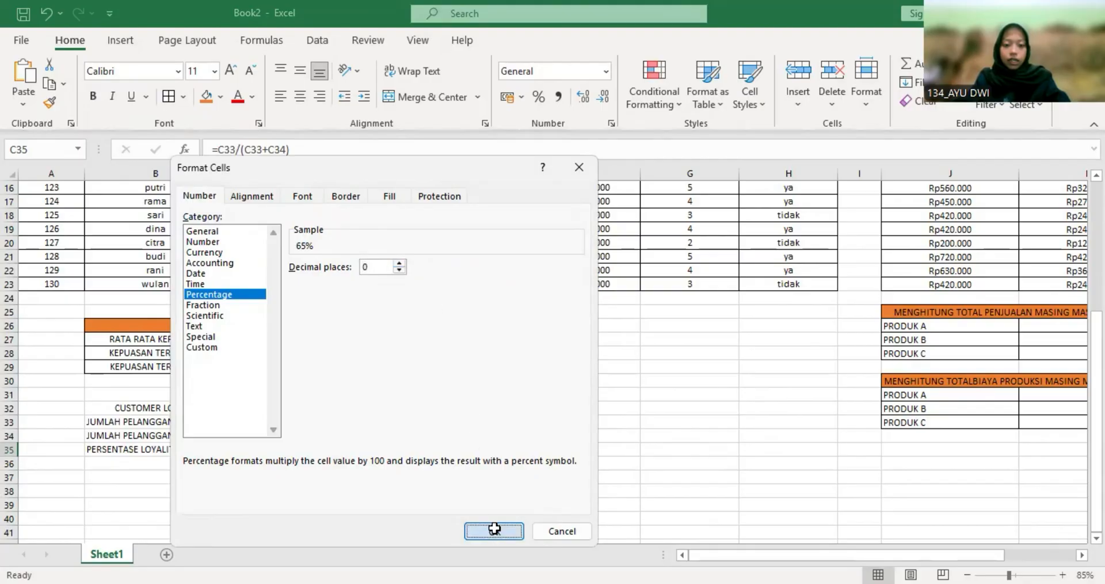
pyautogui.click(441, 459)
# Step: Merge and center the CUSTOMER LOYALTI heading across B32:C32 and fill it with orange
pyautogui.moveTo(184, 407); pyautogui.dragTo(252, 407)
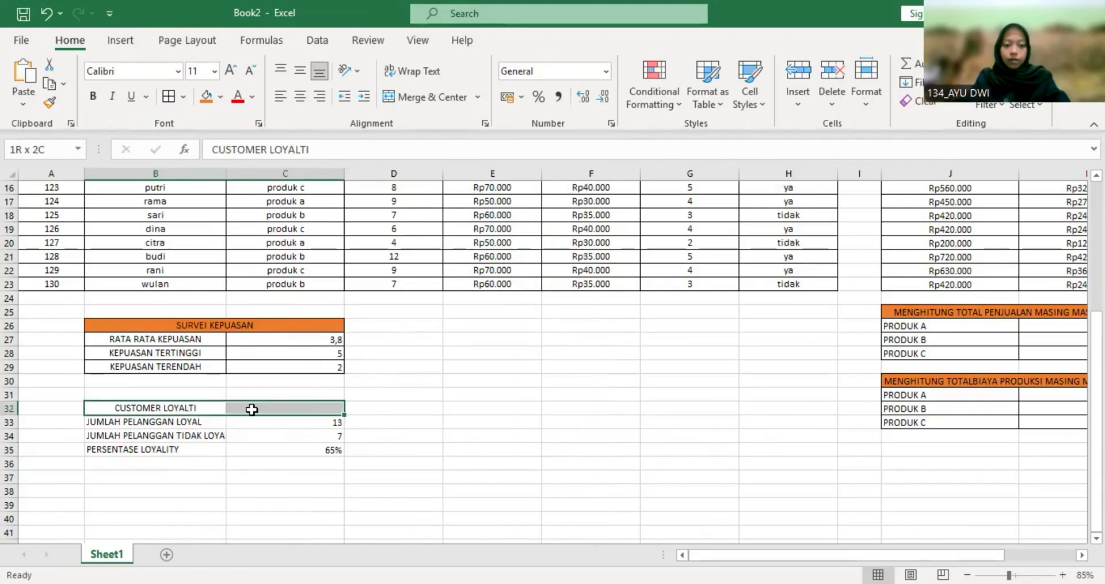
pyautogui.click(424, 98)
pyautogui.click(210, 99)
pyautogui.click(449, 406)
# Step: Apply all borders to the customer loyalty table in B32:C35
pyautogui.moveTo(115, 407); pyautogui.dragTo(323, 449)
pyautogui.click(169, 99)
pyautogui.click(426, 406)
# Step: Autofit the width of column B to its longest label
pyautogui.scroll(5, 345, 286)
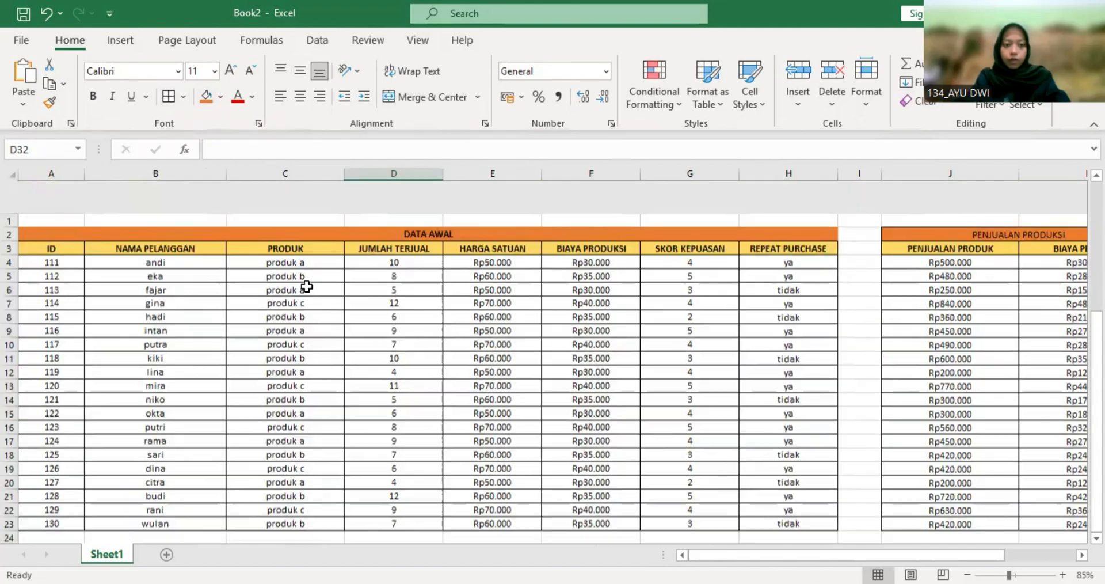
pyautogui.doubleClick(226, 173)
pyautogui.scroll(-4, 498, 515)
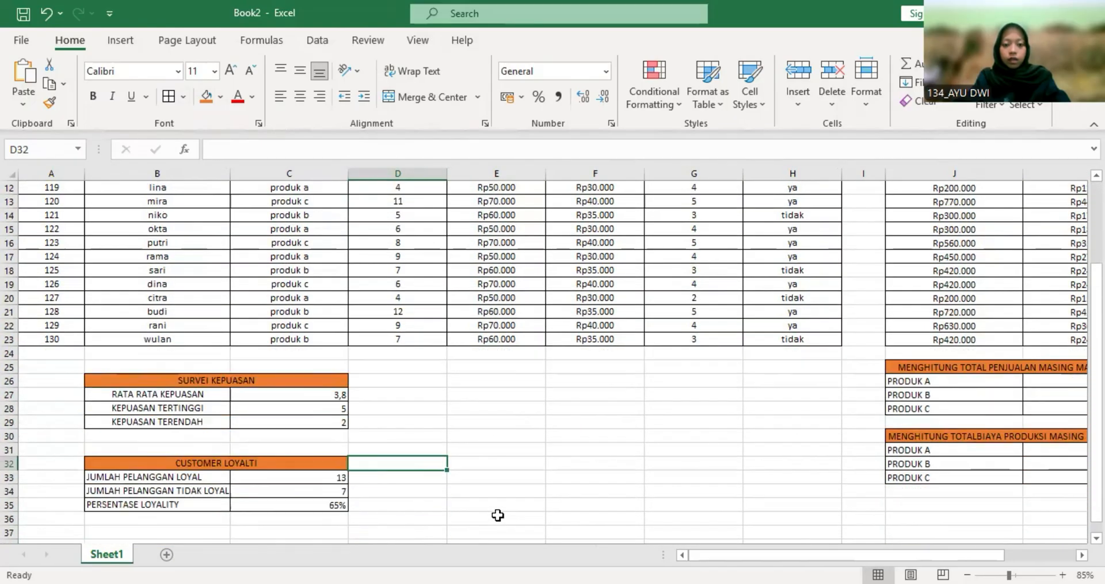
# Step: Review the whole sheet, from the DATA AWAL table to the satisfaction, loyalty, product sales and production cost summaries
pyautogui.click(520, 509)
pyautogui.keyDown('ctrl'); pyautogui.scroll(-3, 521, 511); pyautogui.keyUp('ctrl')
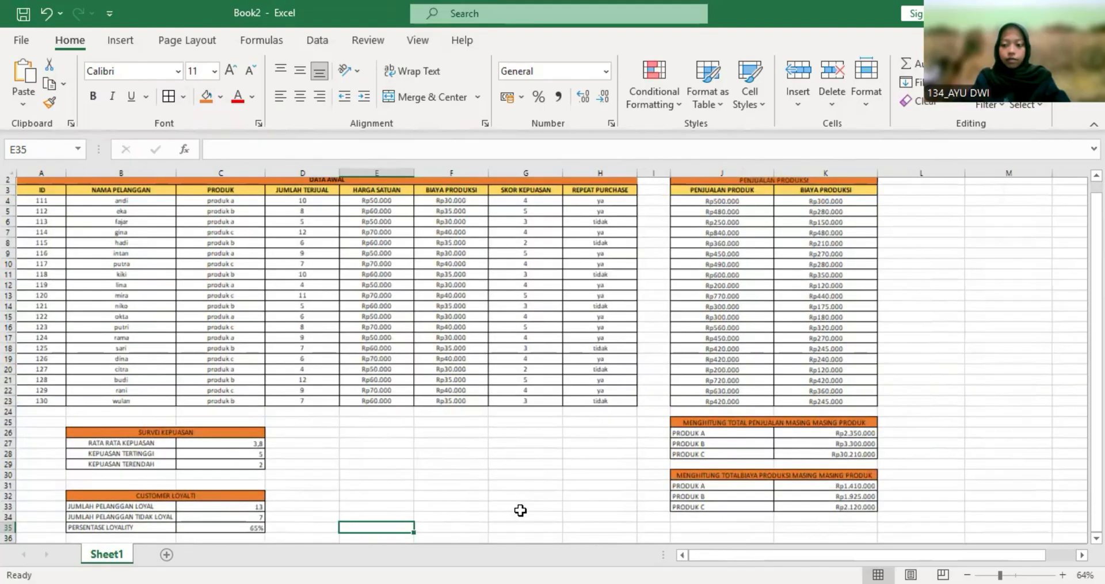
pyautogui.scroll(-1, 520, 510)
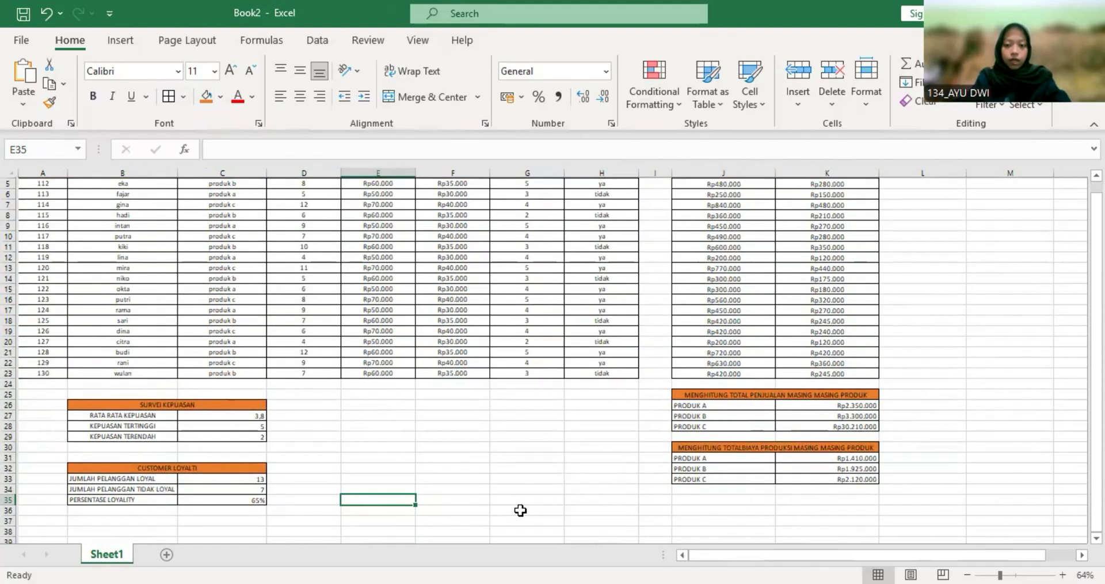
pyautogui.scroll(1, 520, 510)
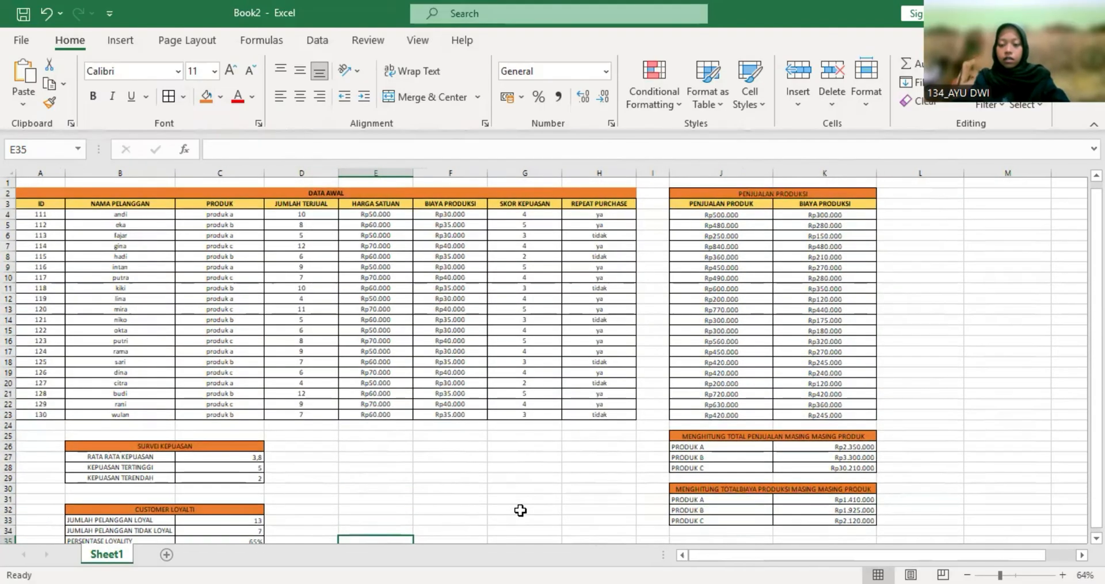
pyautogui.scroll(-1, 521, 510)
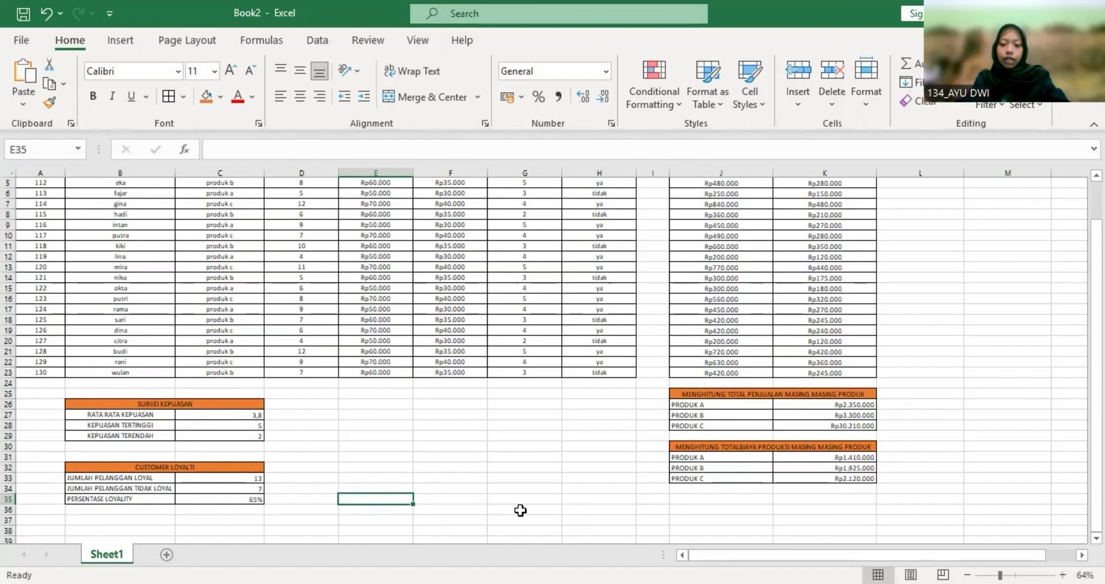
pyautogui.scroll(-1, 464, 385)
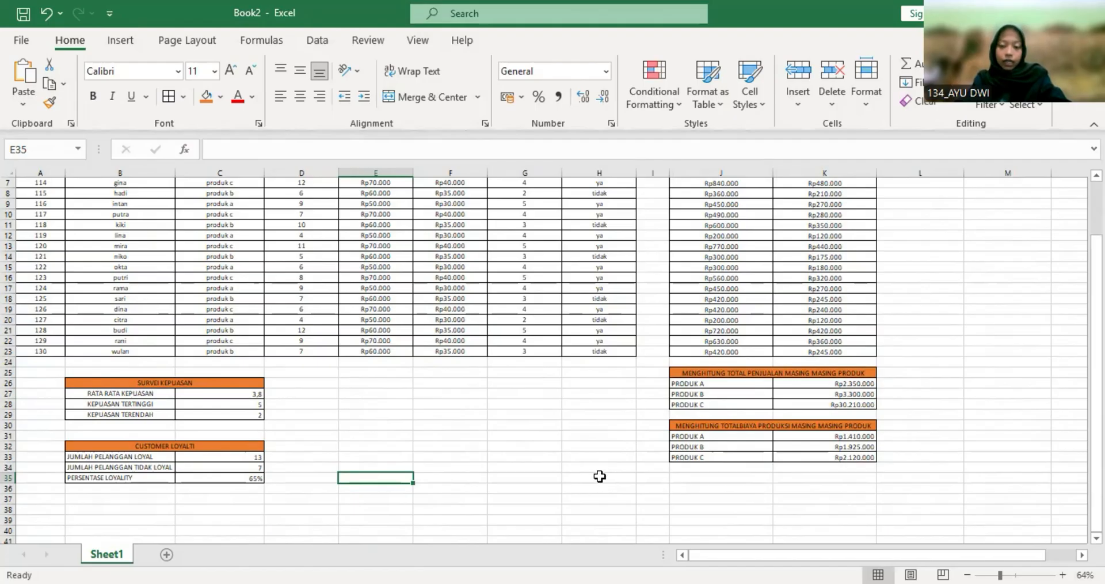
pyautogui.scroll(2, 600, 476)
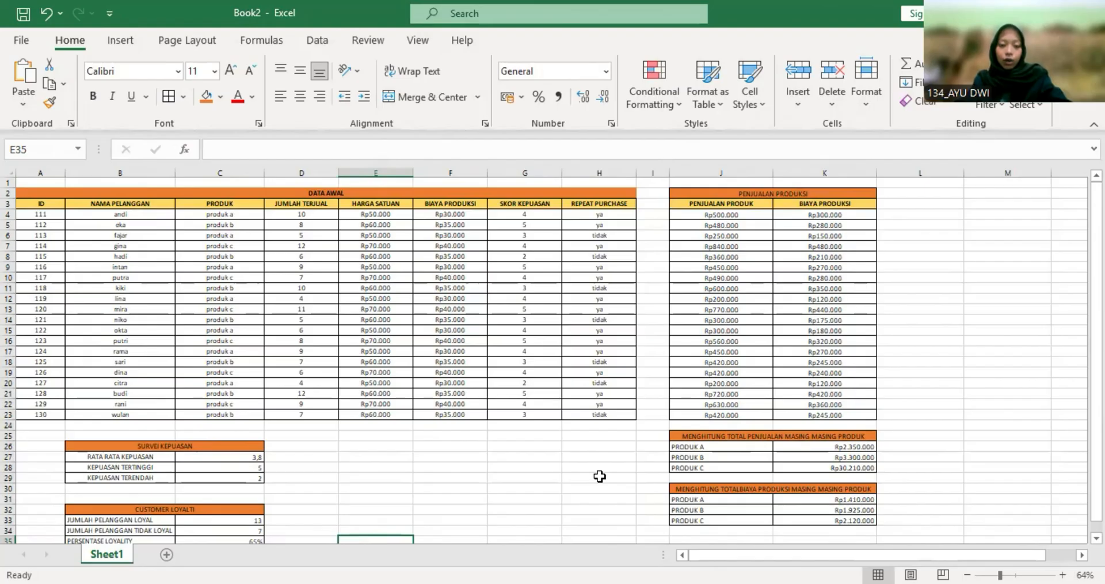
pyautogui.scroll(-3, 600, 475)
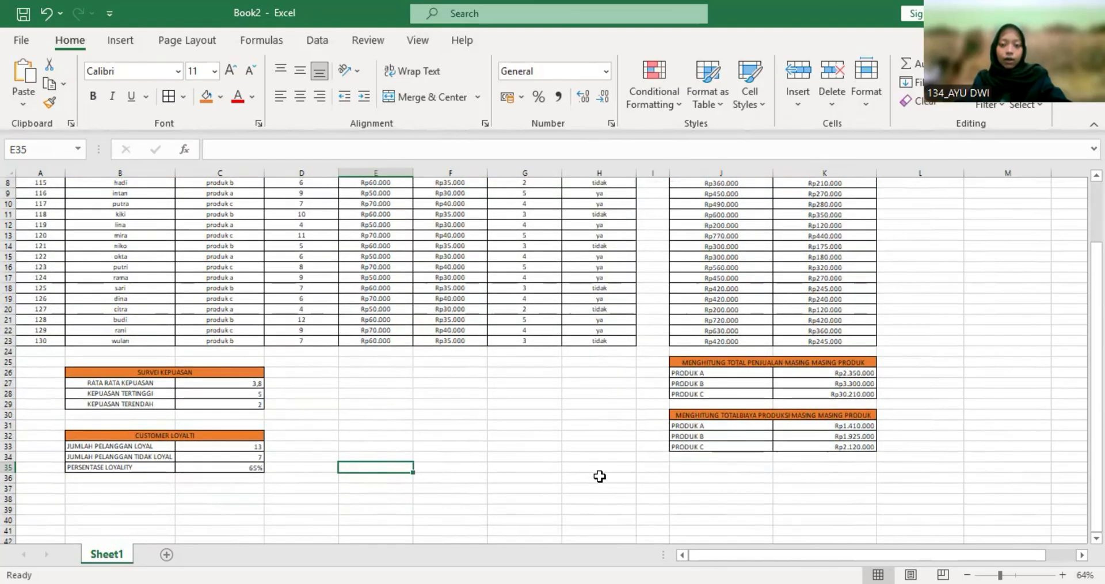